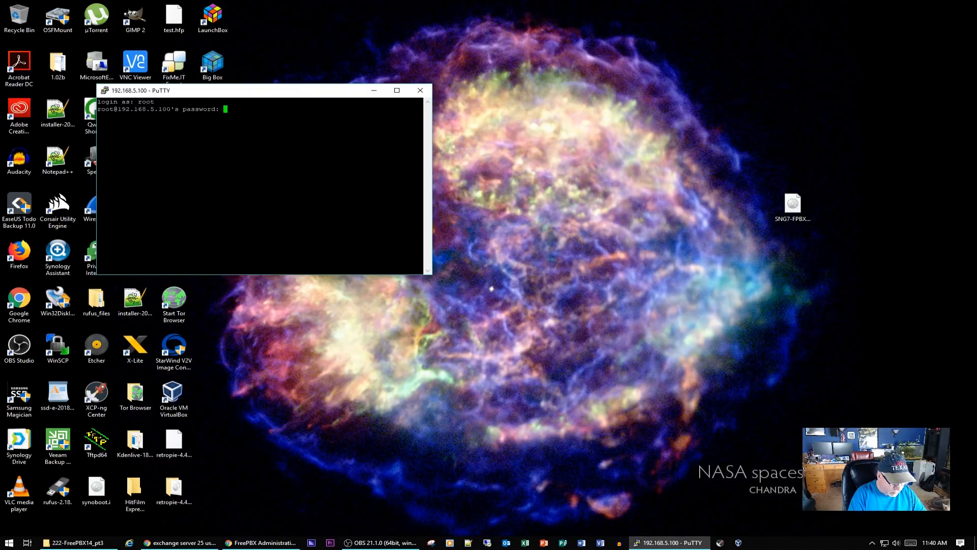
Submit the root password to log in to the server, and set the terminal session's font size to 16.
key(Return)
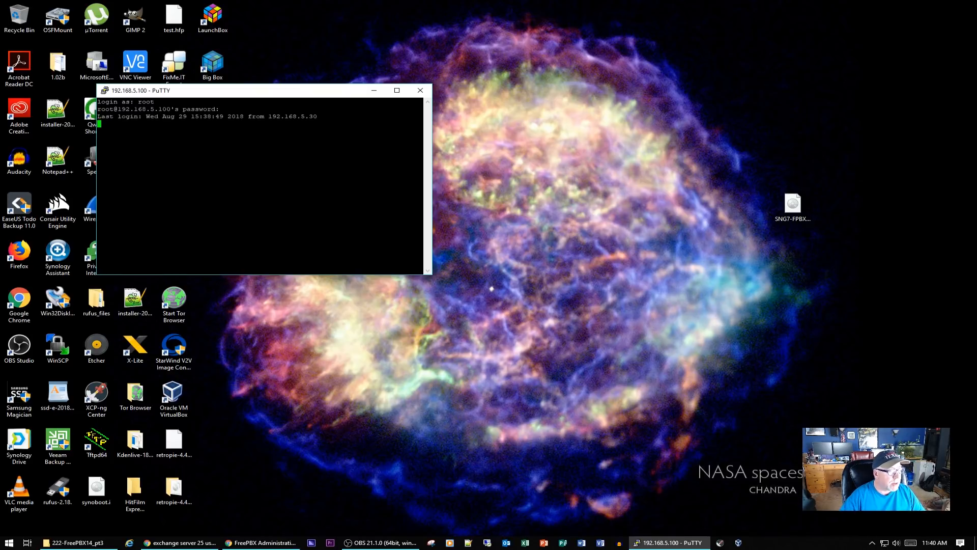
drag(302, 96, 508, 93)
right_click(508, 93)
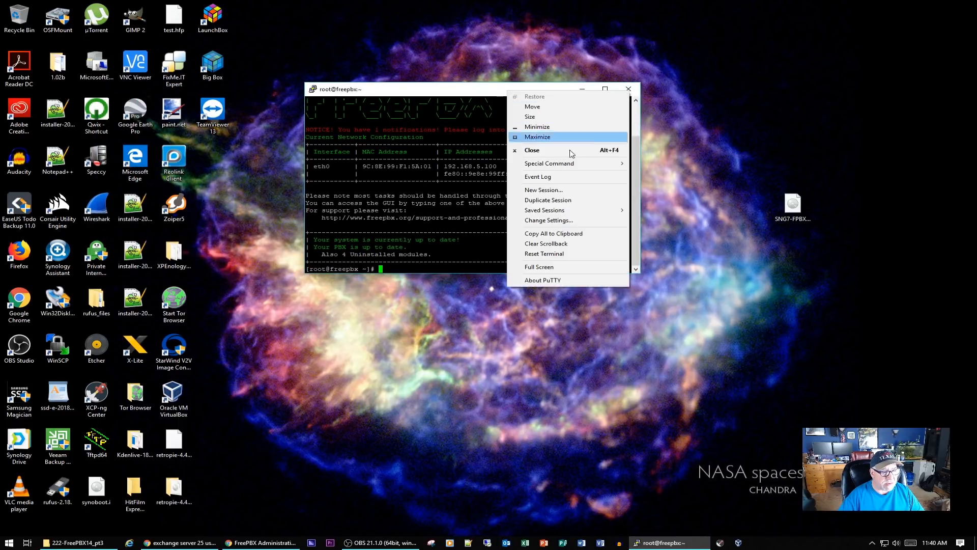
click(565, 221)
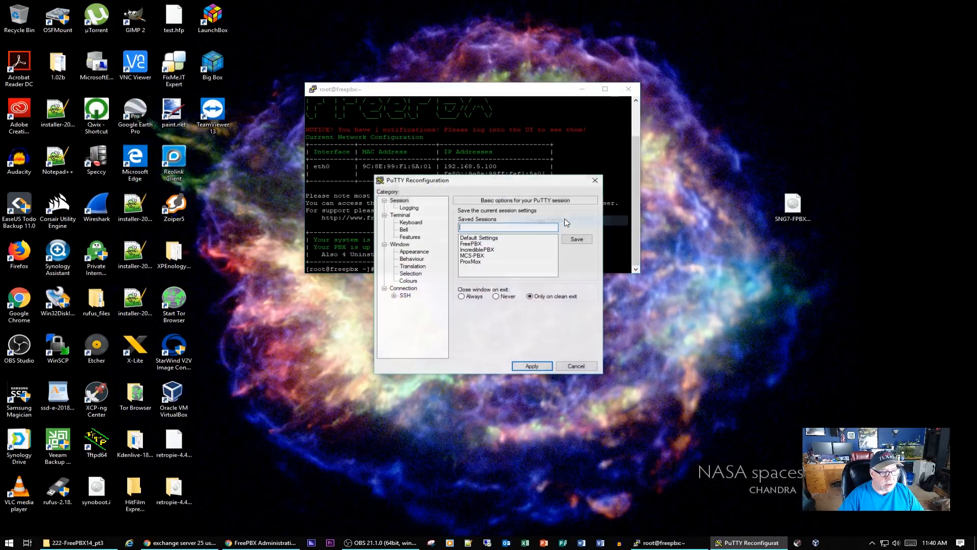
click(416, 252)
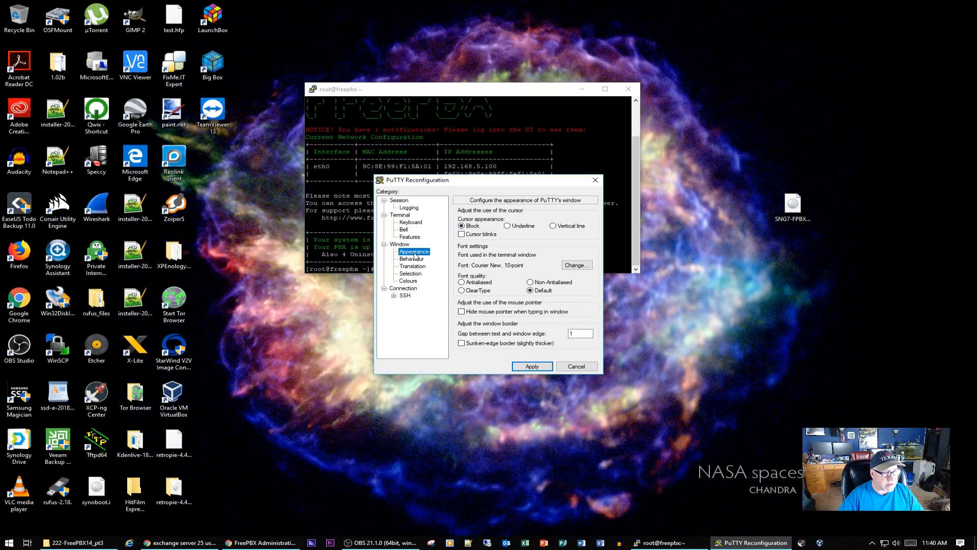
click(575, 266)
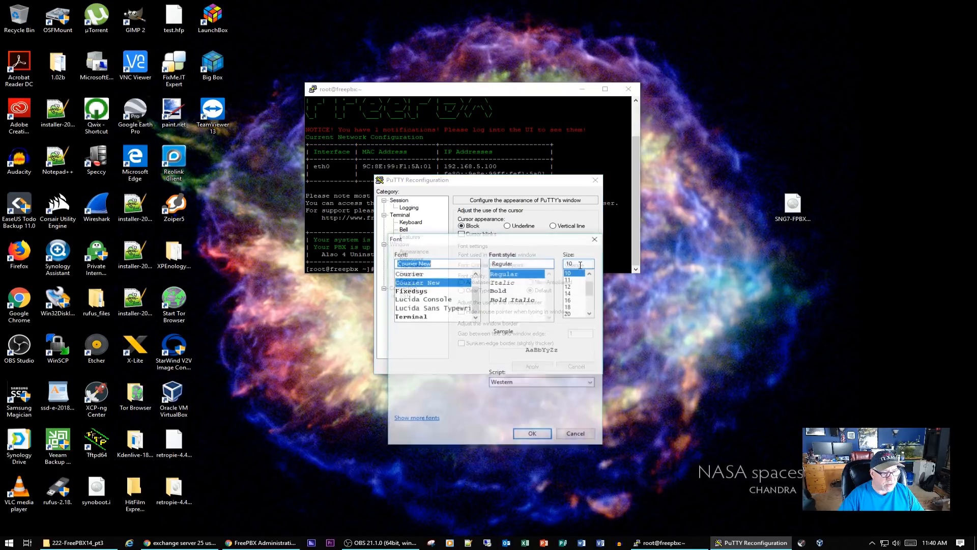
click(570, 299)
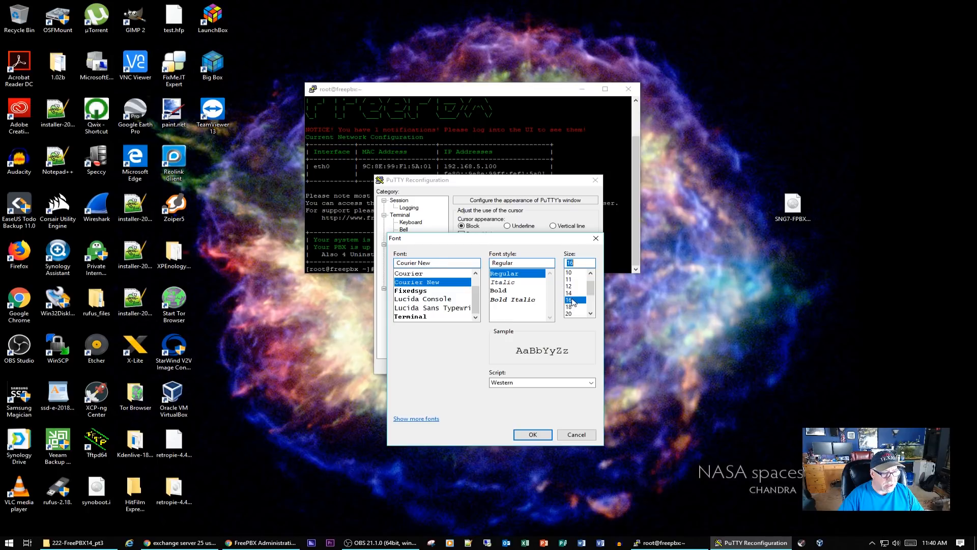
click(533, 434)
click(540, 366)
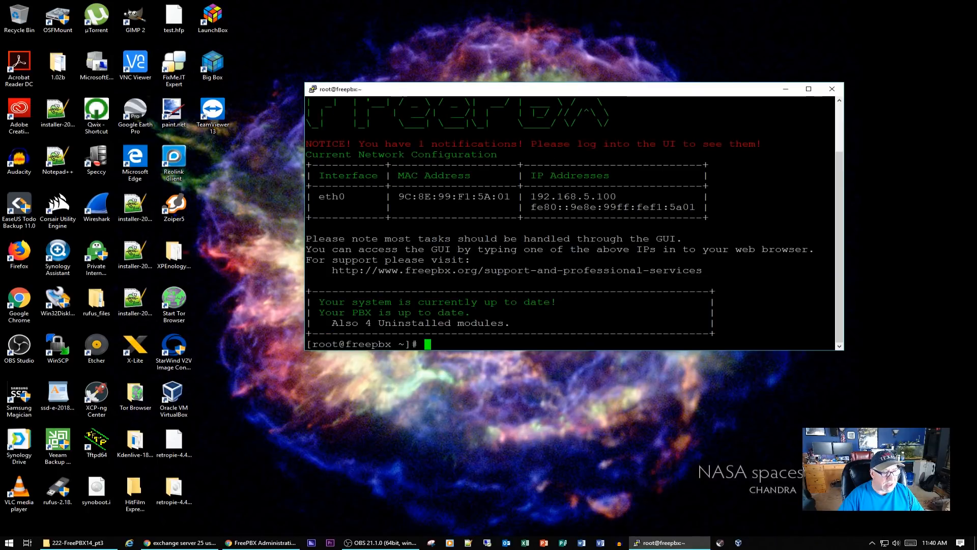
drag(582, 92, 544, 47)
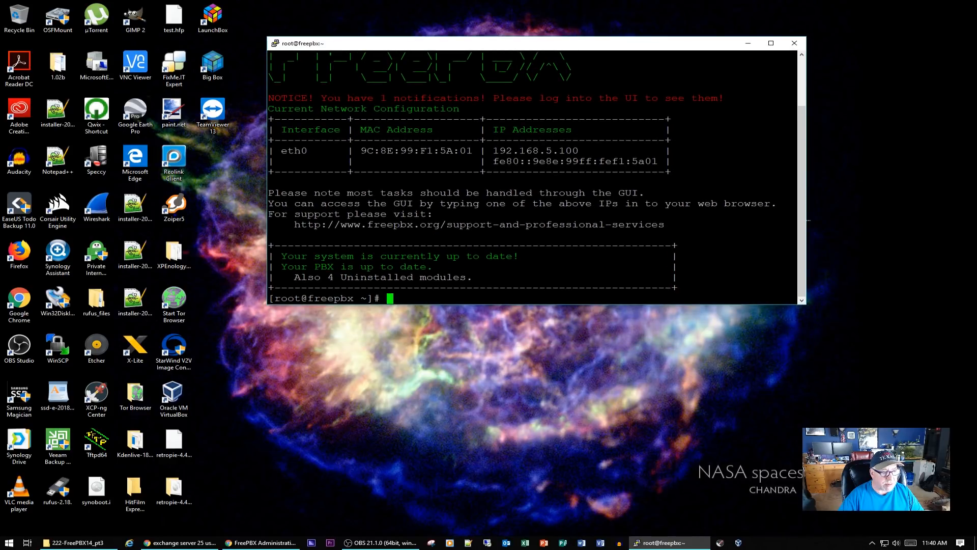
Connect to the running Asterisk console in verbose mode with the command "asterisk -rvvv".
text(asteris)
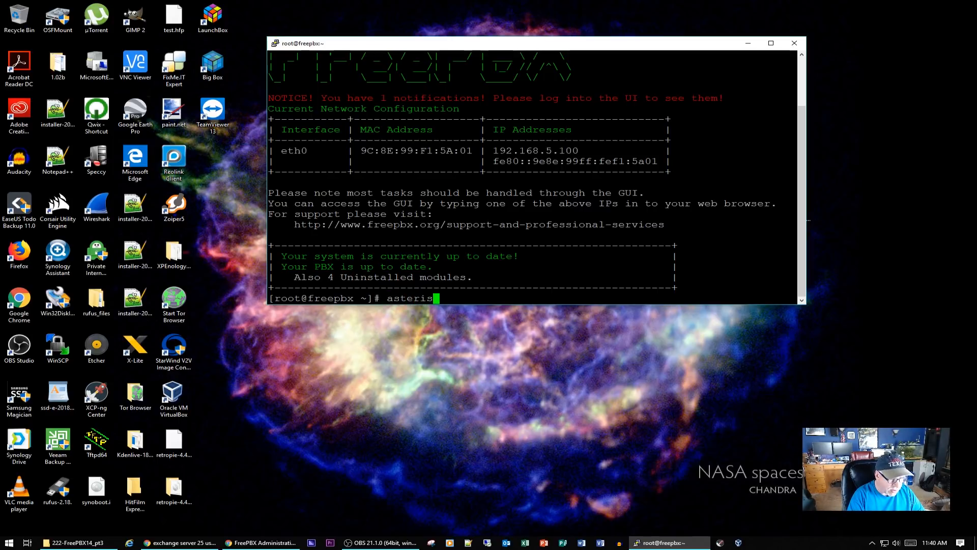
text(k -)
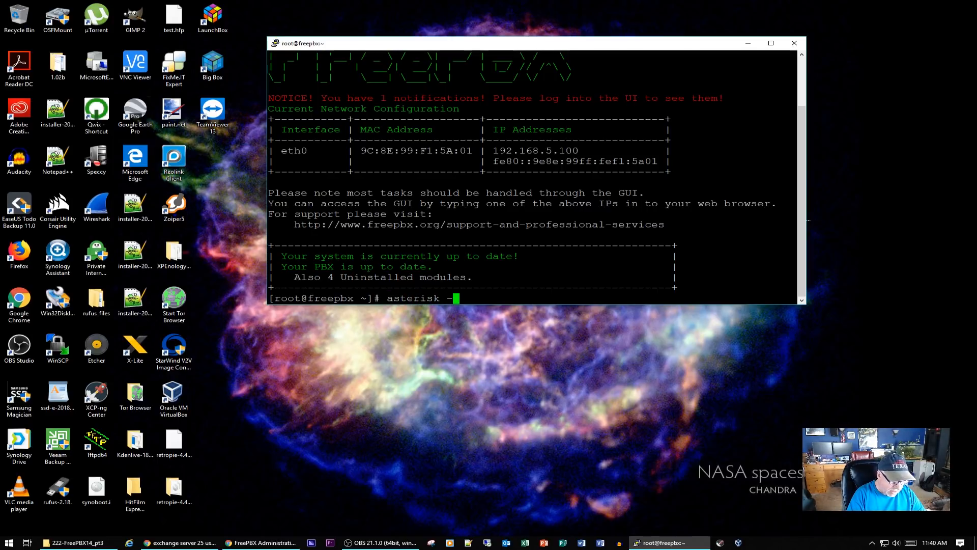
text(rvvv)
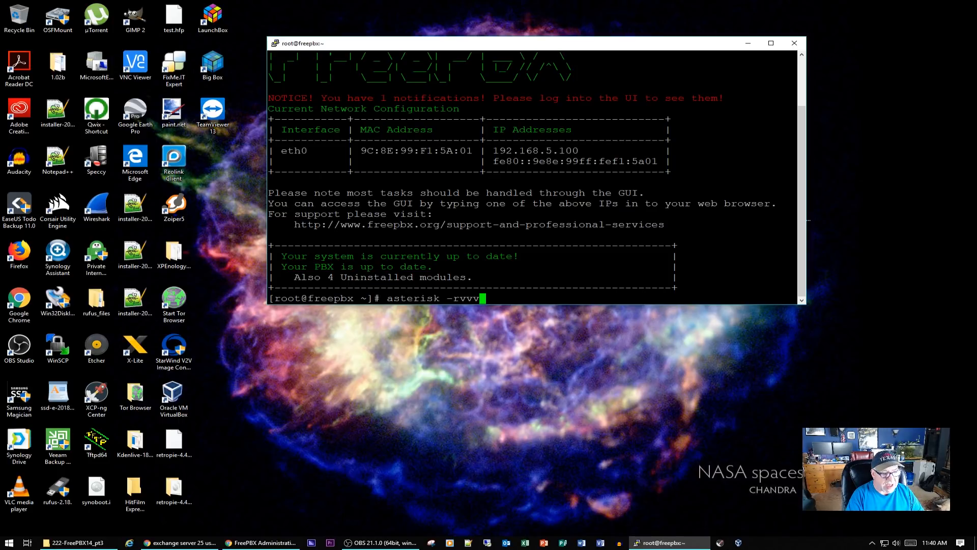
key(Return)
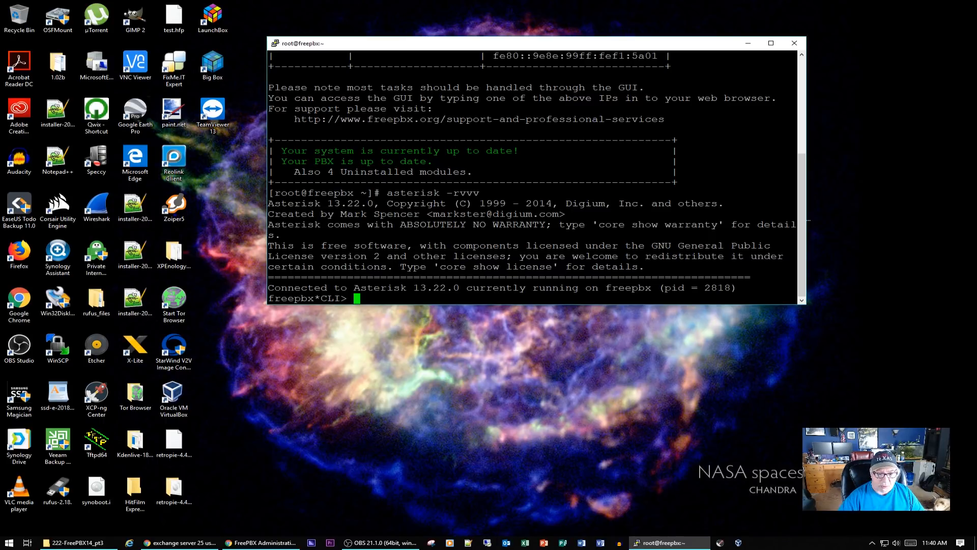
Switch to 3CXPhone, place a test call with the seventh speed-dial entry while watching the Asterisk console, and close the softphone.
click(872, 542)
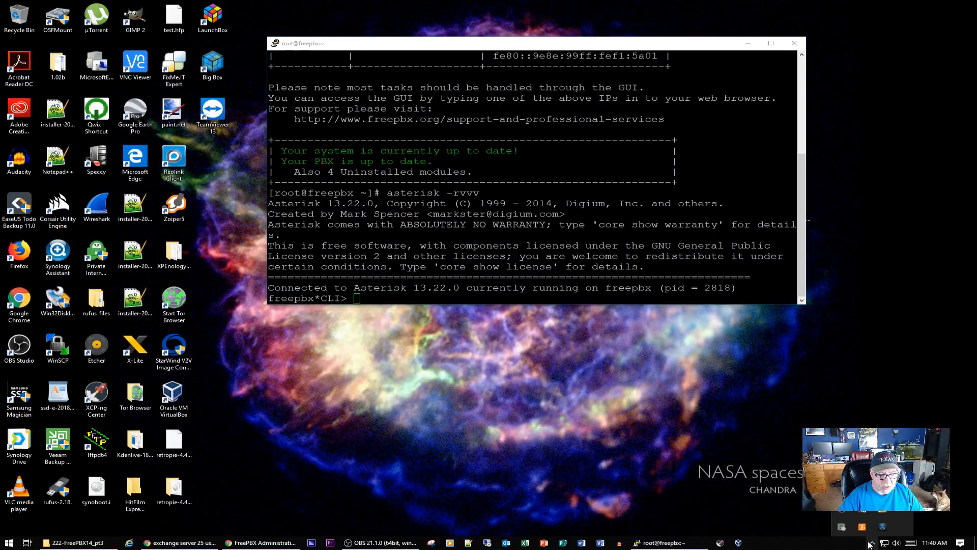
click(882, 527)
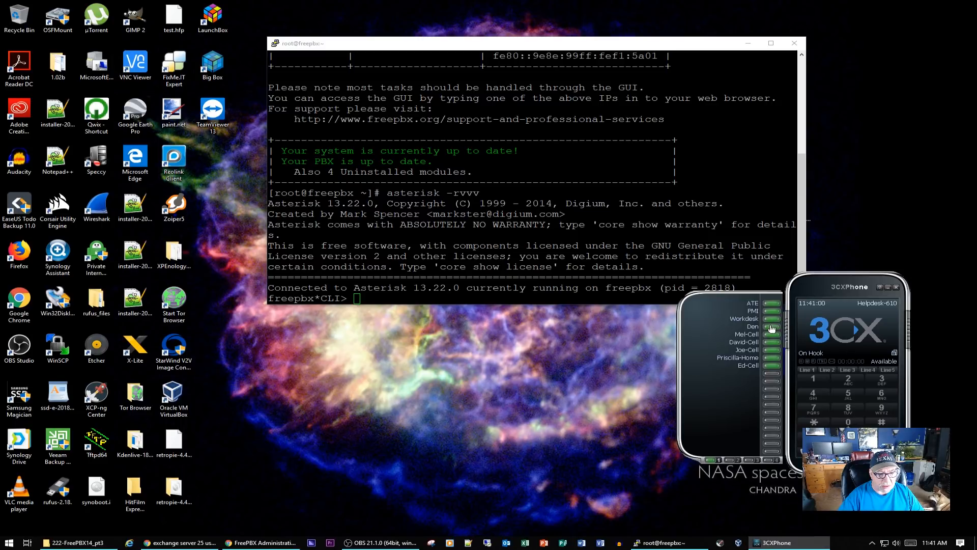
click(771, 352)
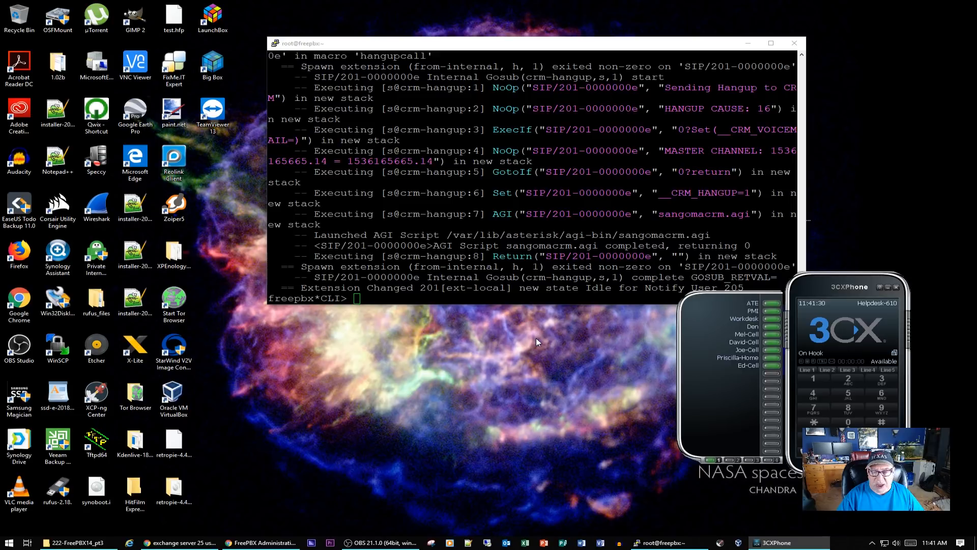
click(897, 288)
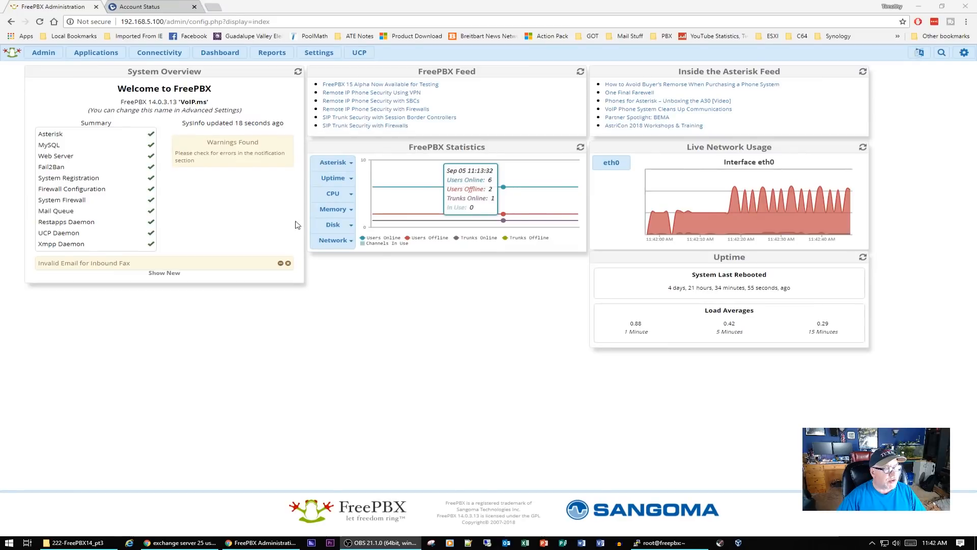
In FreePBX Administration, open extension 203 (Server Room) for editing and copy its secret.
click(92, 54)
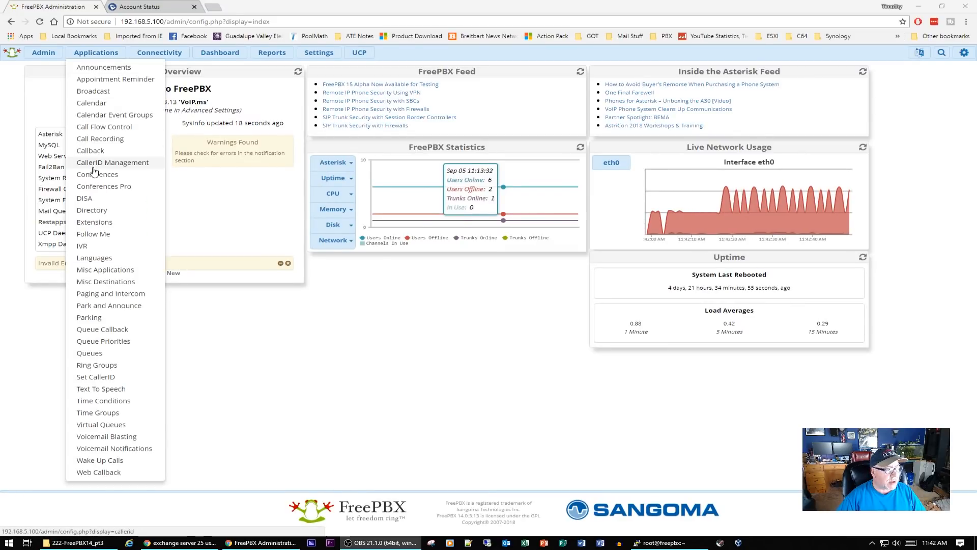
click(95, 222)
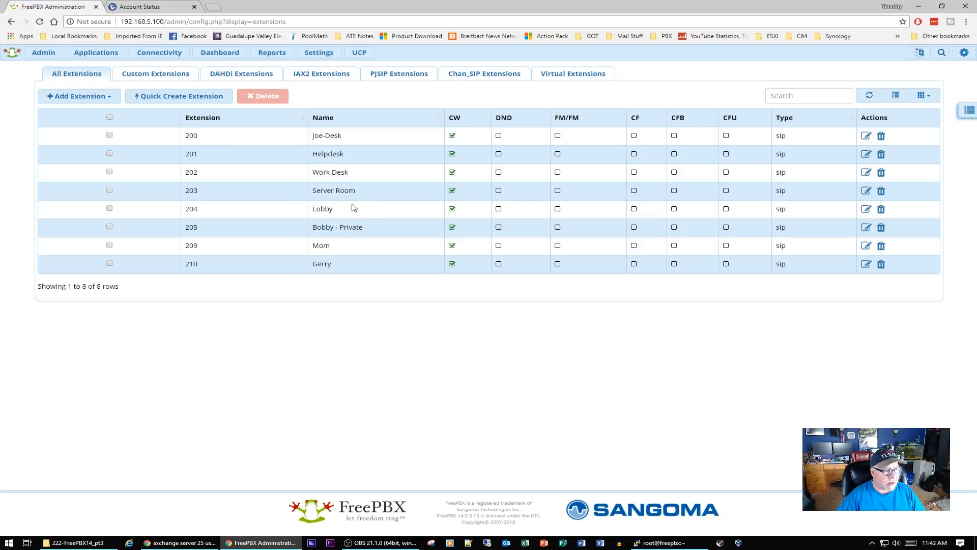
click(864, 192)
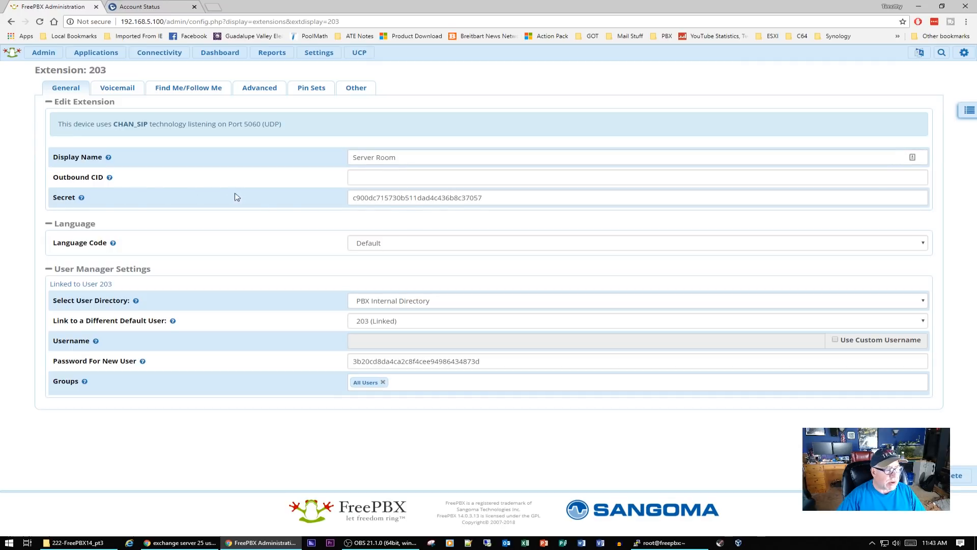
drag(506, 196, 331, 199)
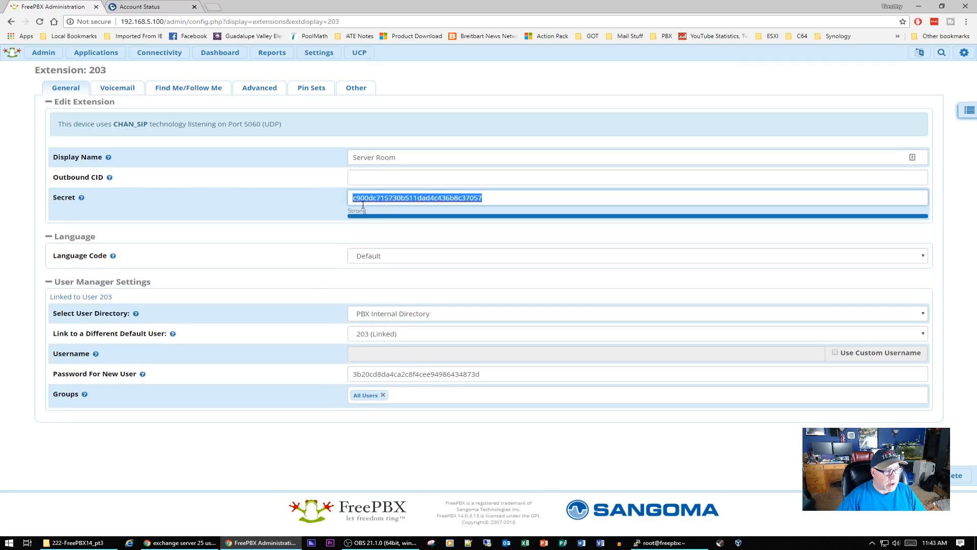
right_click(391, 200)
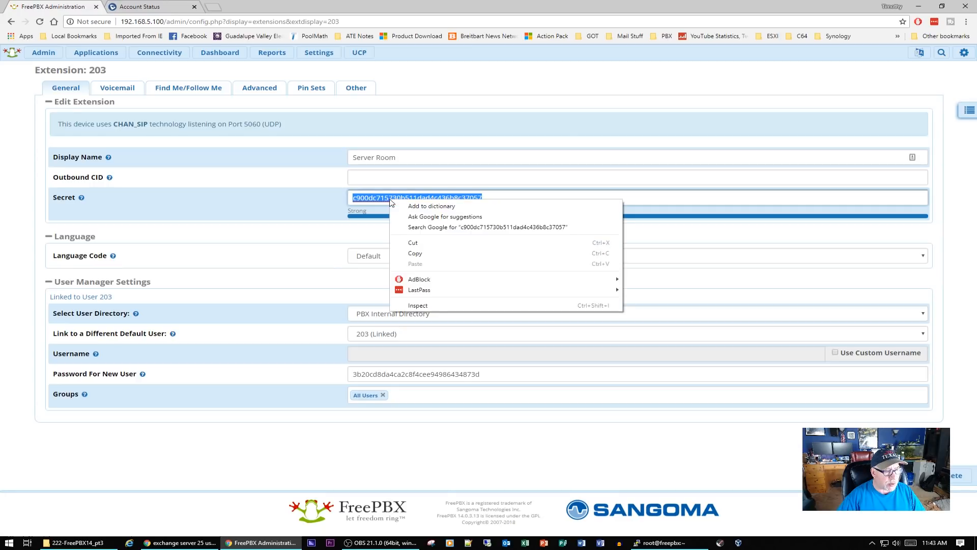
click(427, 260)
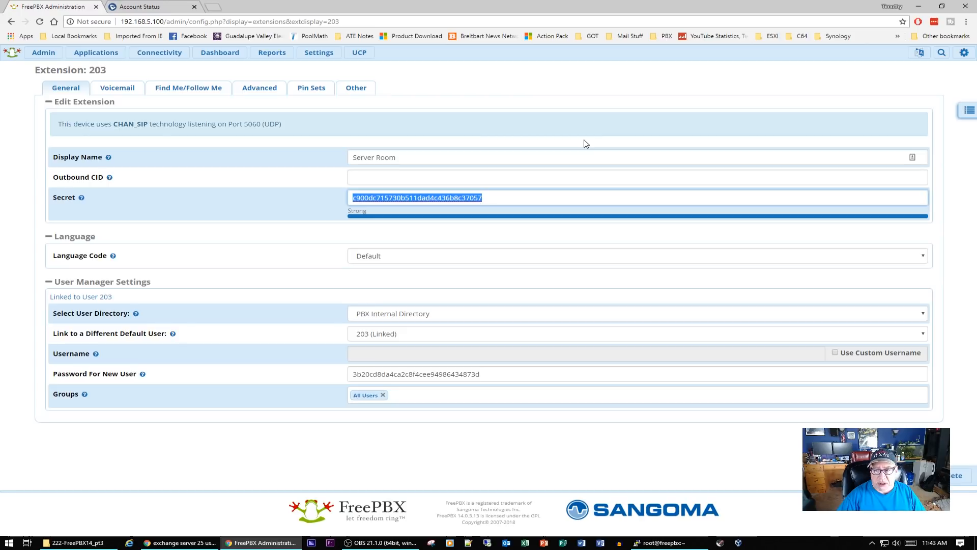
Switch to the Grandstream GXP1100 web interface and open the general settings of Account 1.
click(153, 7)
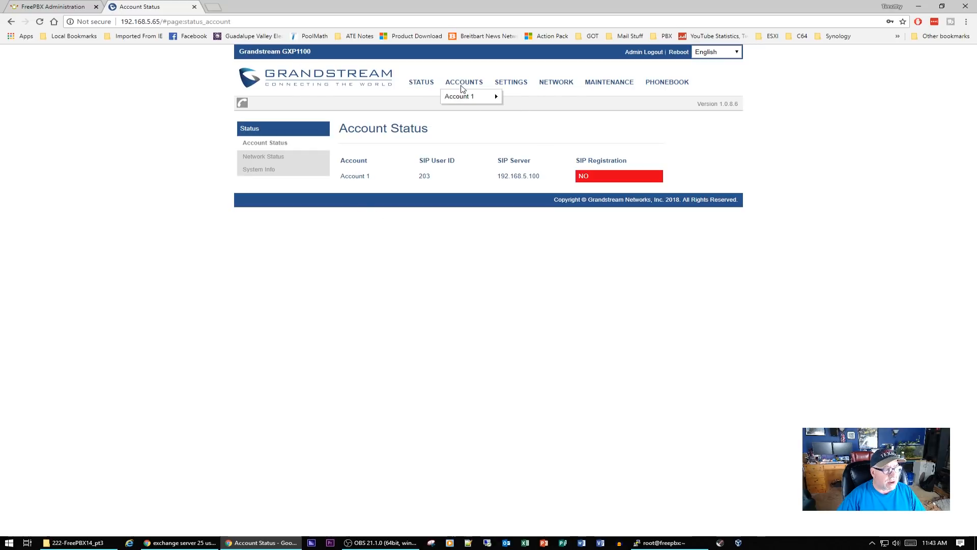
mouse_move(462, 97)
click(517, 98)
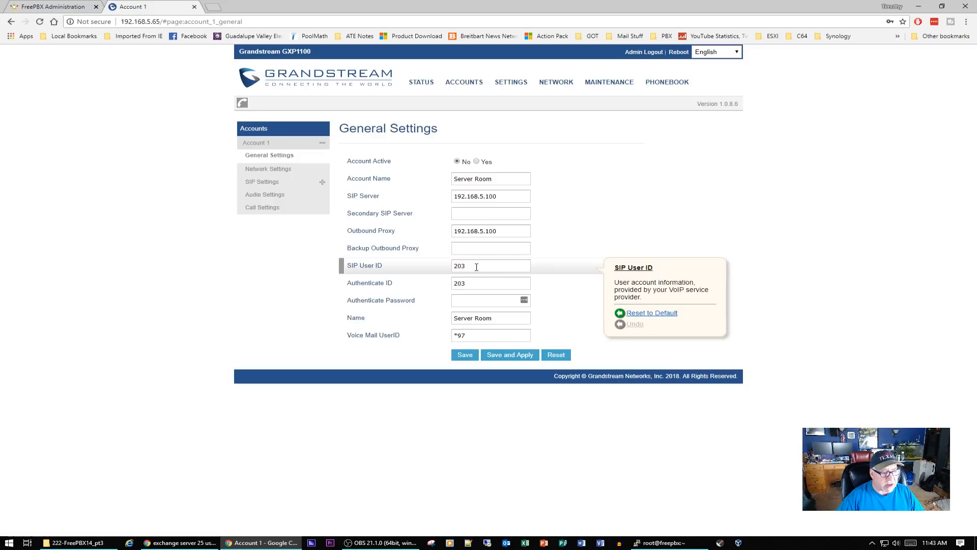
click(459, 303)
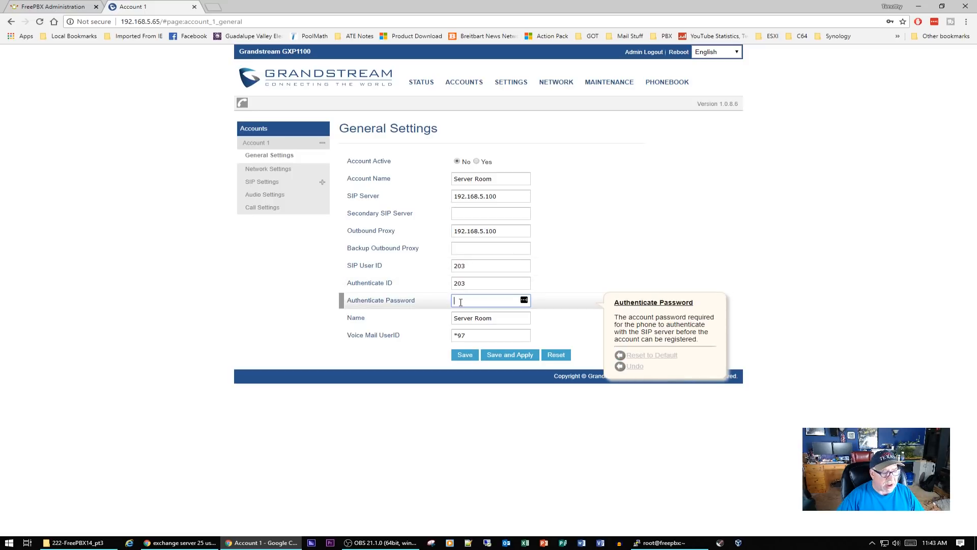
right_click(460, 303)
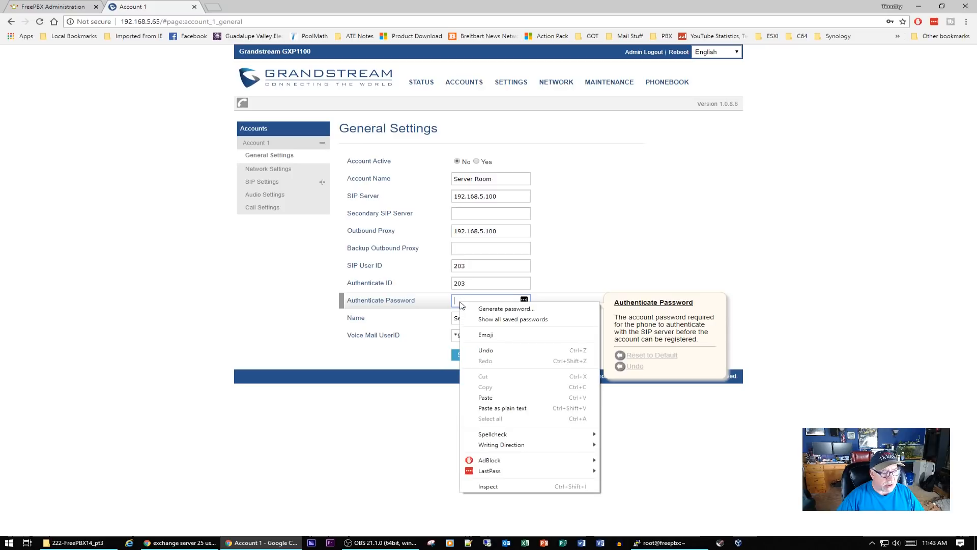
click(604, 223)
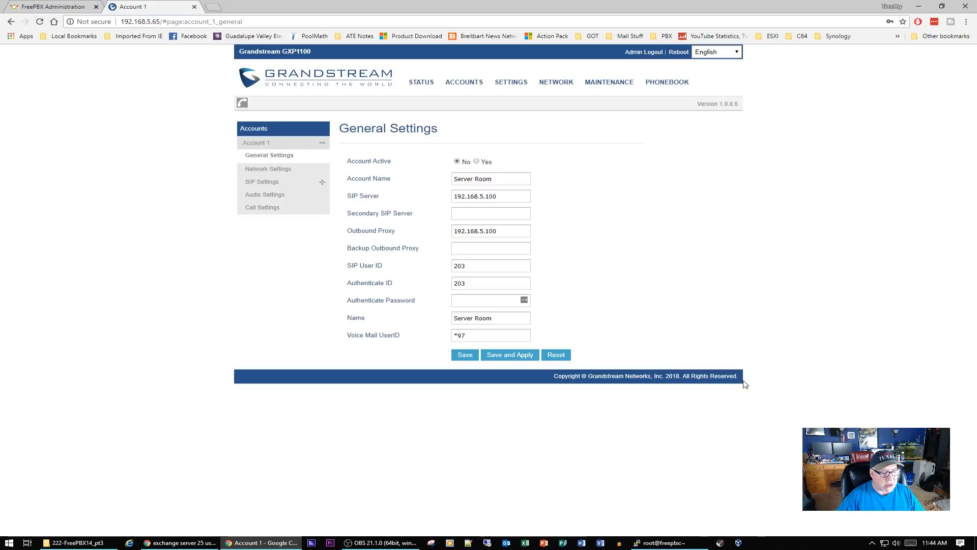
Set Account Active to Yes for the Server Room account, and save and apply the settings.
mouse_move(468, 165)
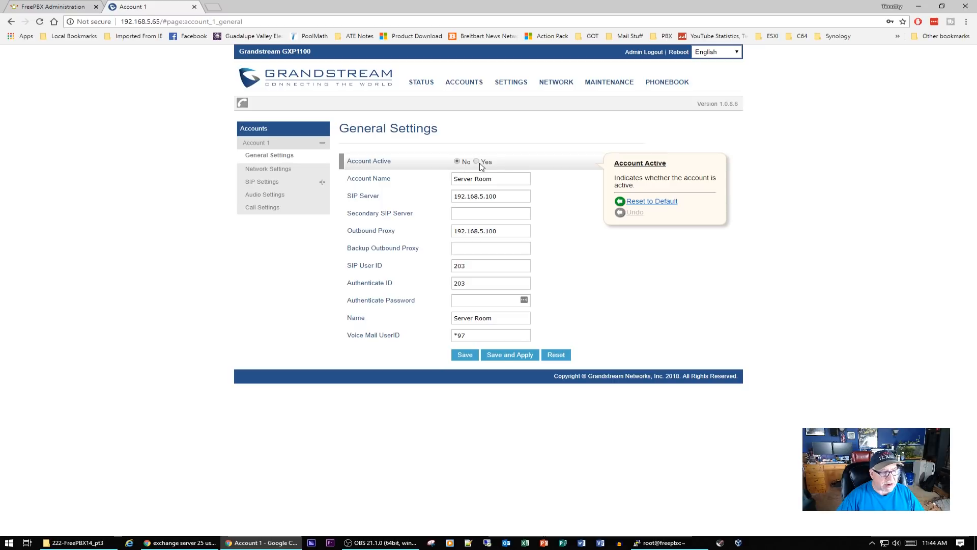
click(477, 162)
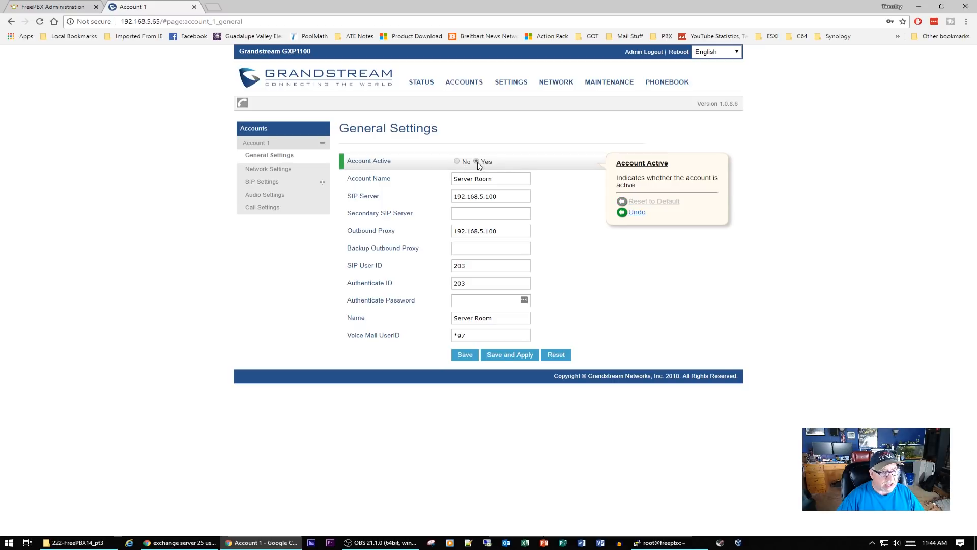
click(510, 355)
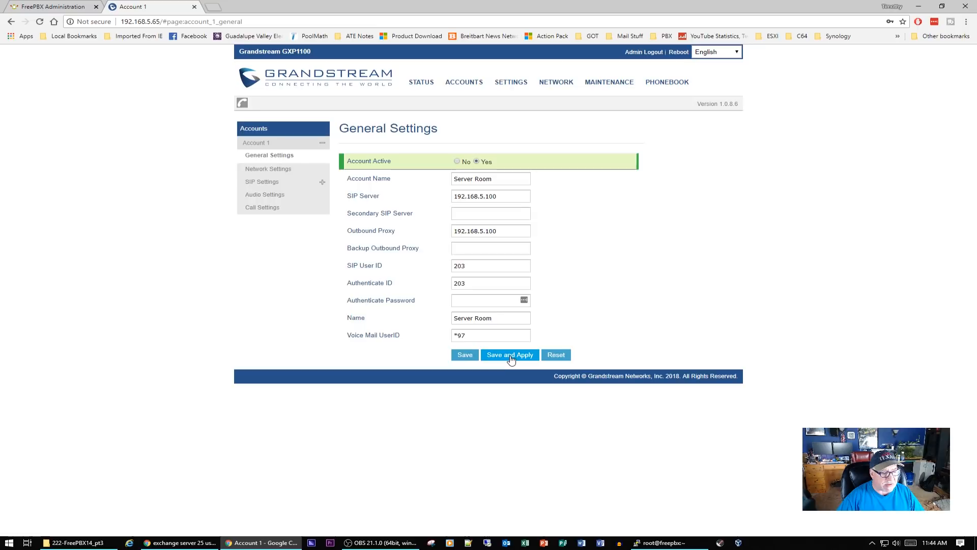
Check the registration of extension 203 in the Asterisk console and on the Grandstream phone's account status page.
click(679, 544)
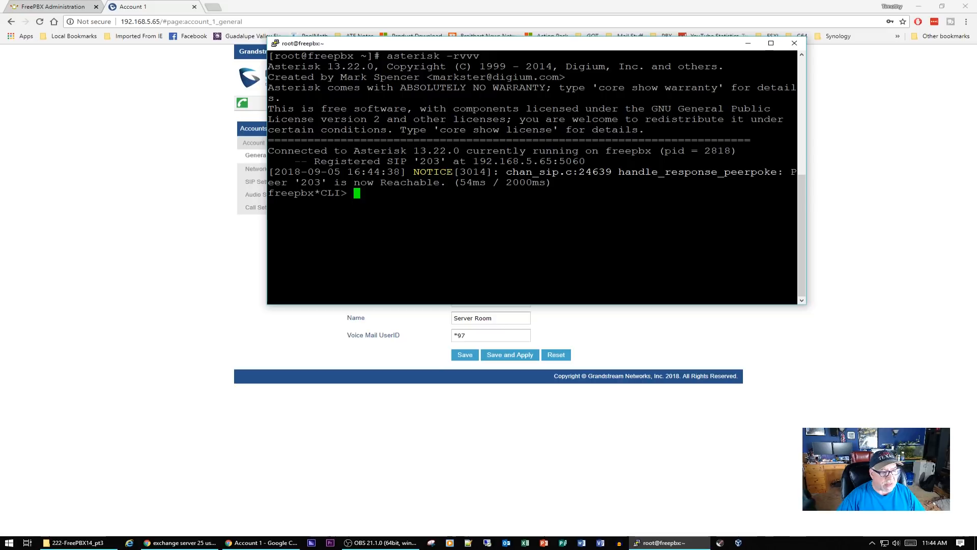
click(881, 300)
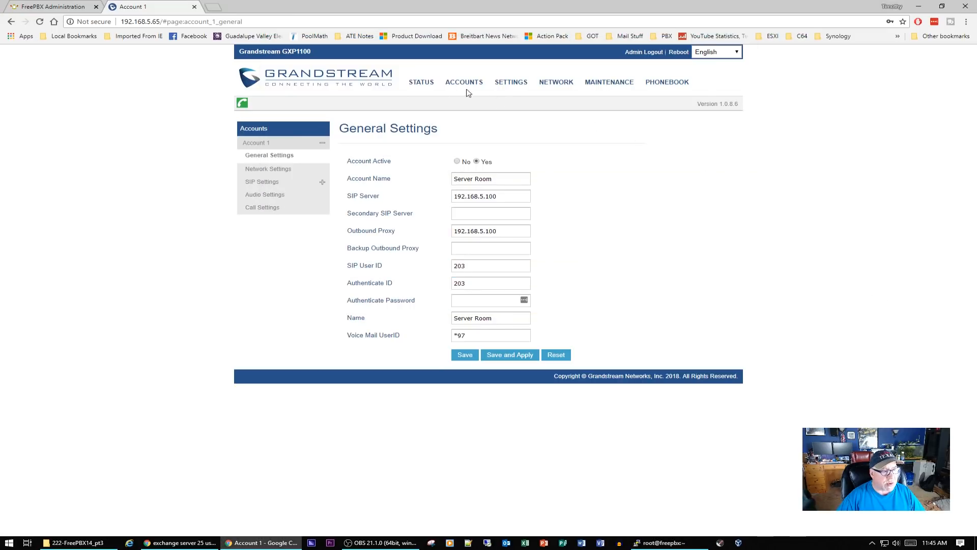
mouse_move(422, 83)
click(434, 93)
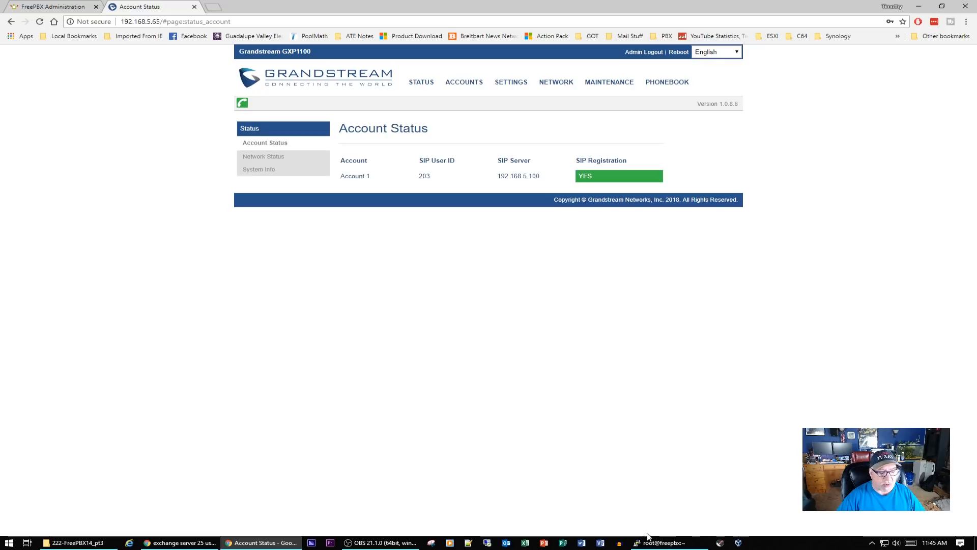
Bring up the Asterisk console, place a test call to extension 203 from the 3CXPhone softphone, and close the softphone window.
click(664, 543)
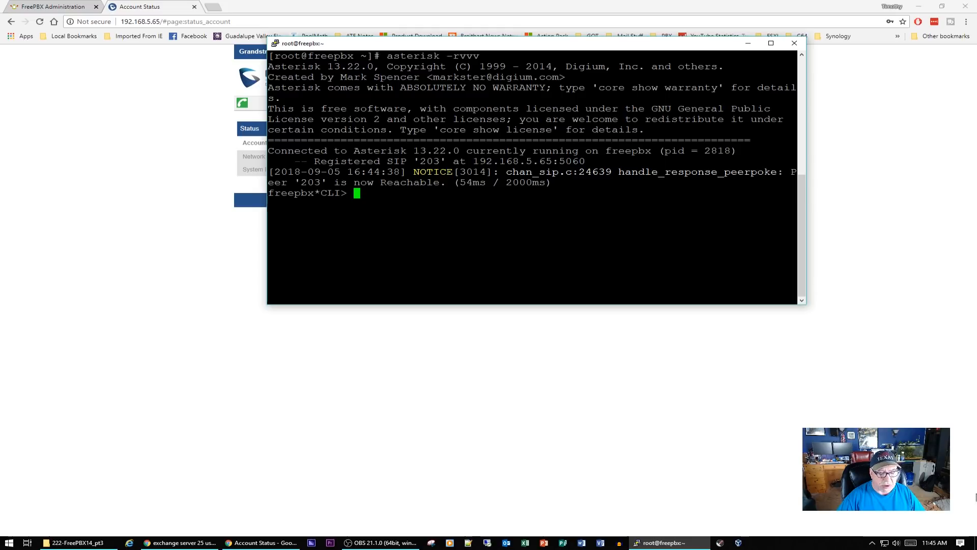
click(872, 542)
click(883, 531)
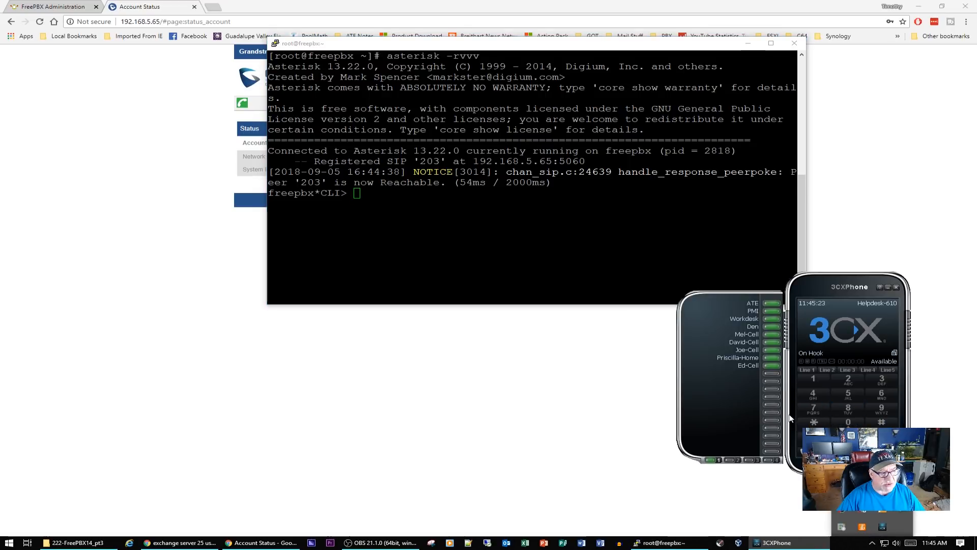
click(848, 380)
click(848, 422)
click(882, 381)
click(817, 441)
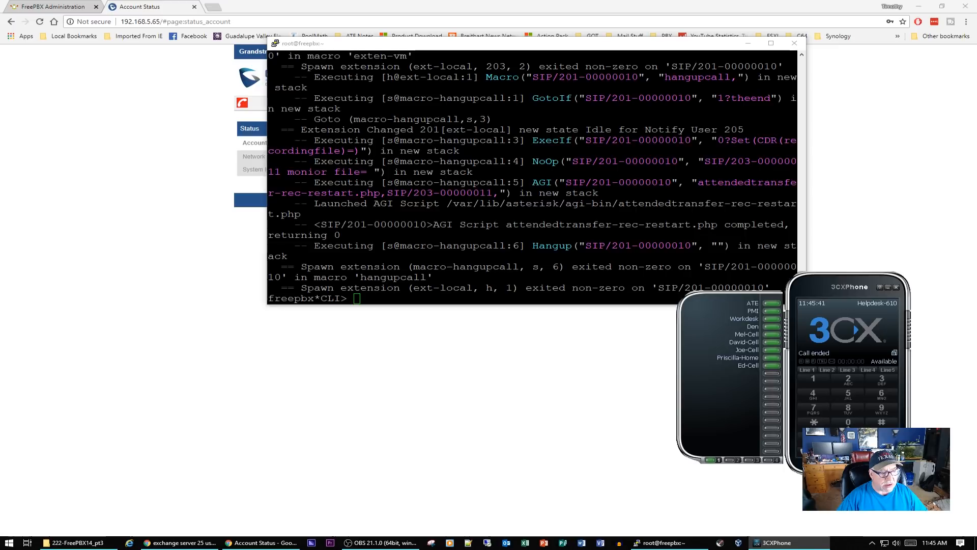
click(896, 287)
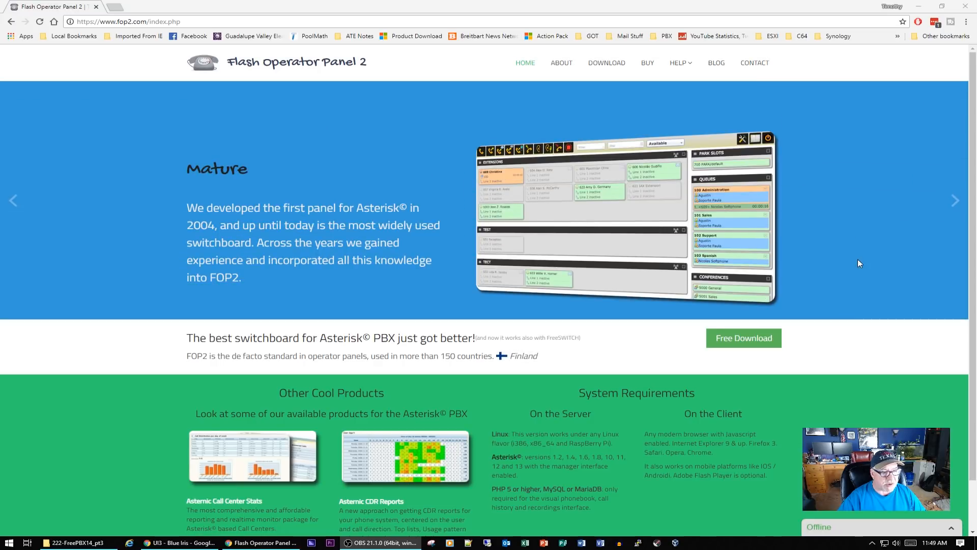
Look over the Flash Operator Panel 2 home page and open its Installation & Configuration guide.
scroll(858, 263, down, 1)
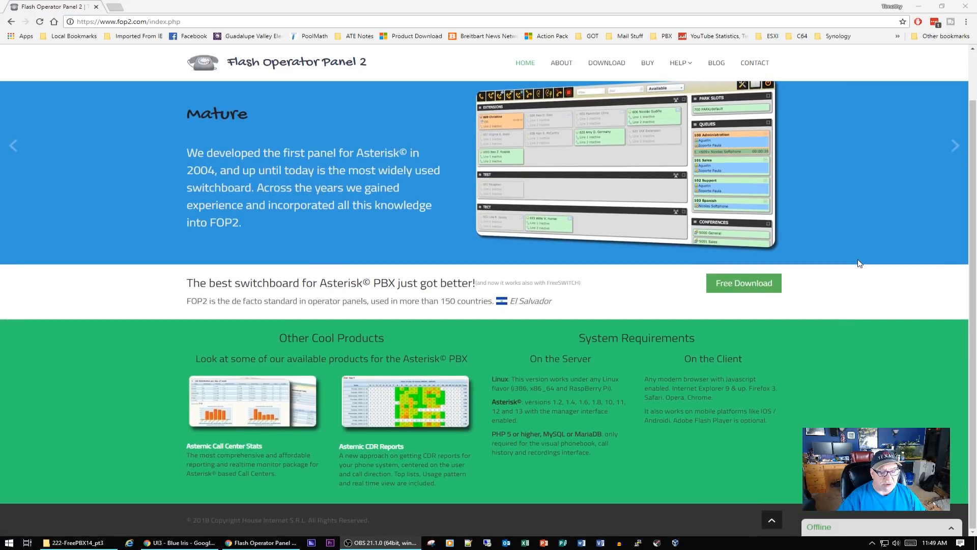
scroll(858, 263, up, 1)
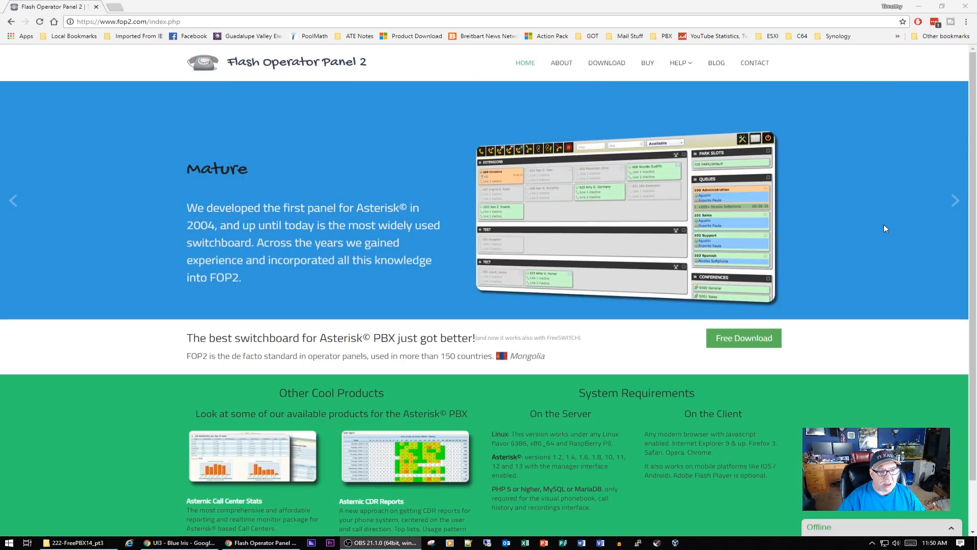
click(680, 63)
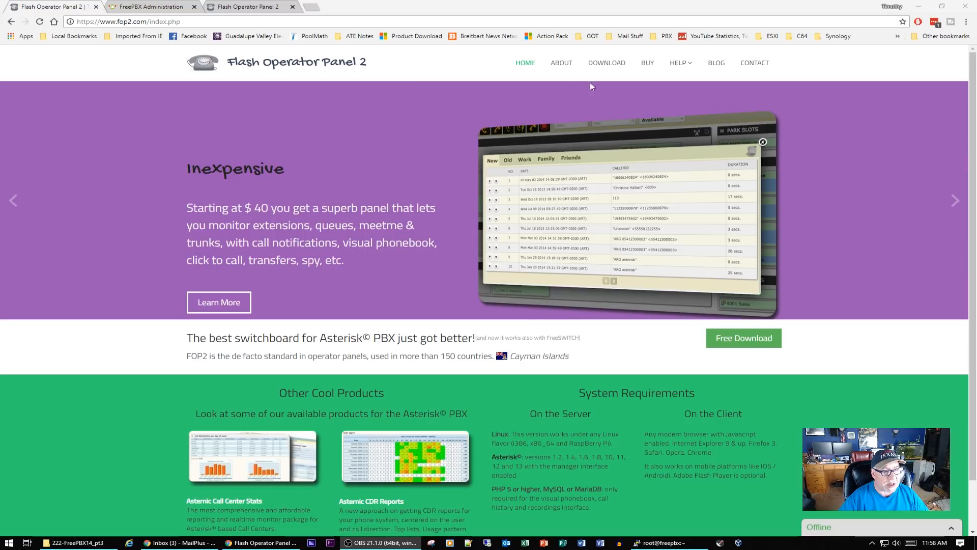
click(683, 65)
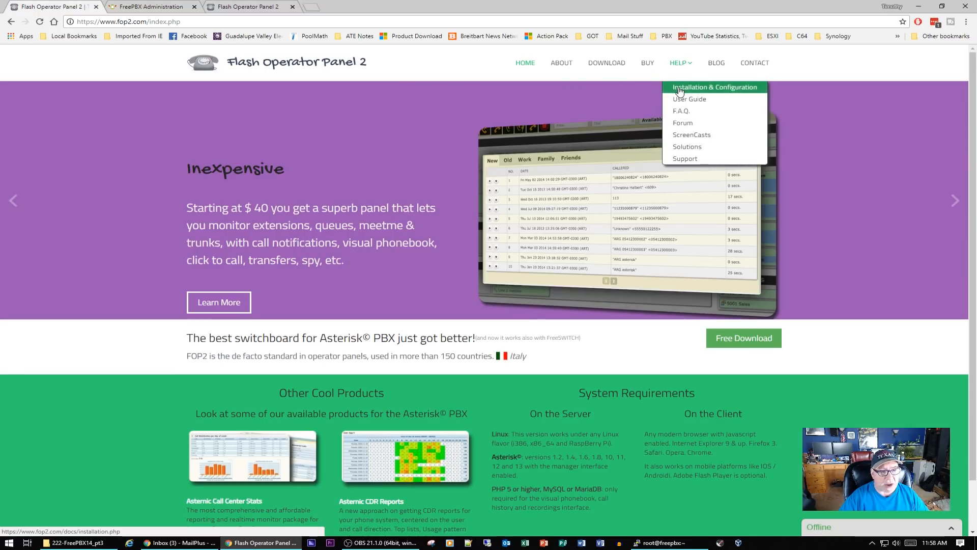
click(680, 88)
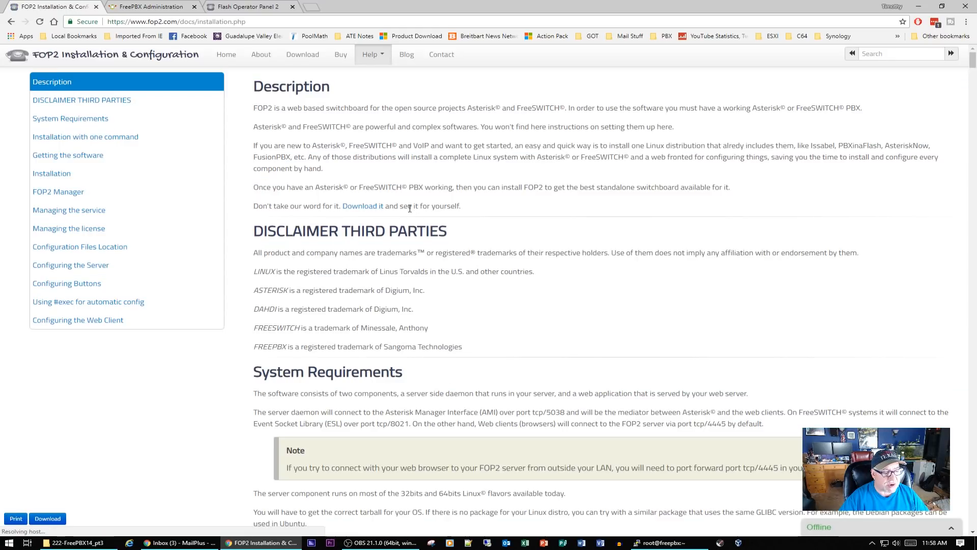
scroll(409, 208, down, 4)
scroll(409, 209, down, 3)
scroll(409, 208, down, 4)
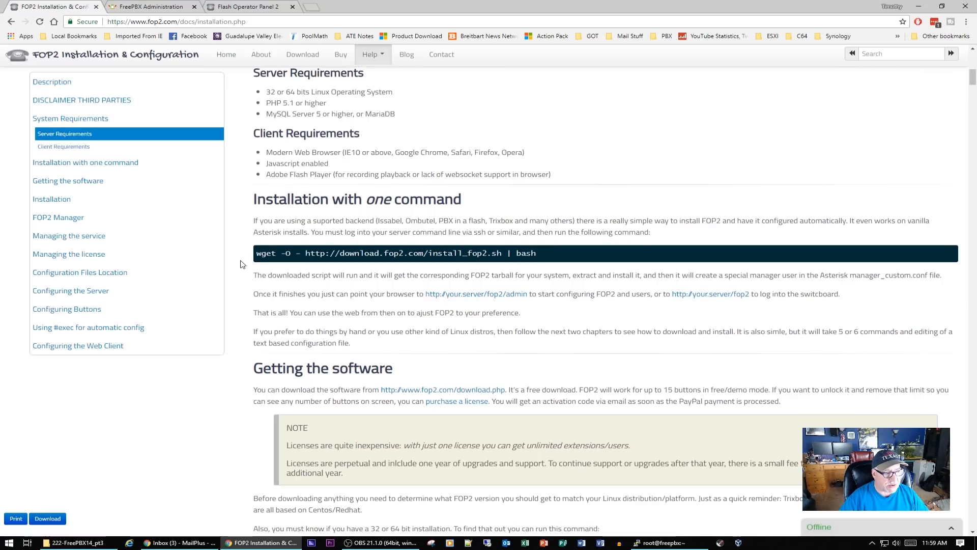
drag(538, 257, 253, 256)
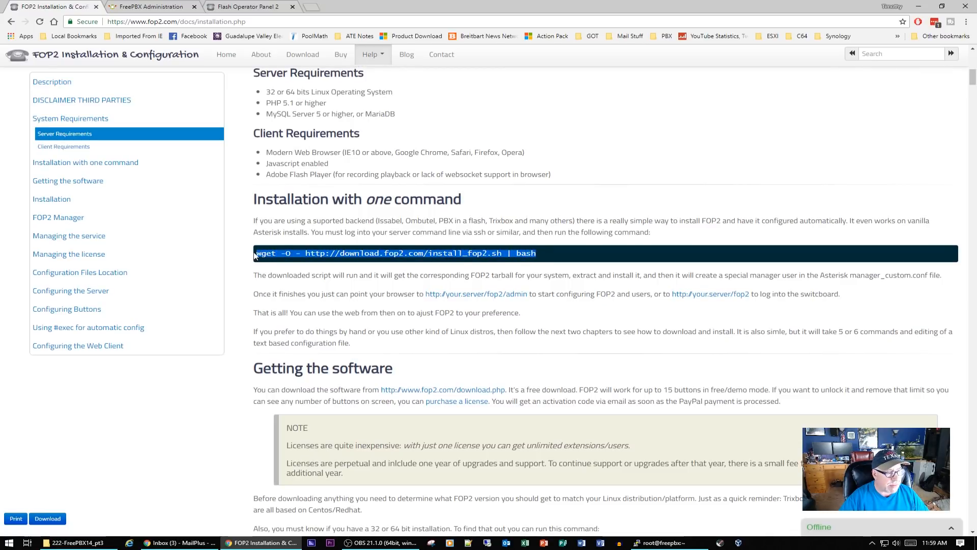
right_click(284, 256)
click(306, 262)
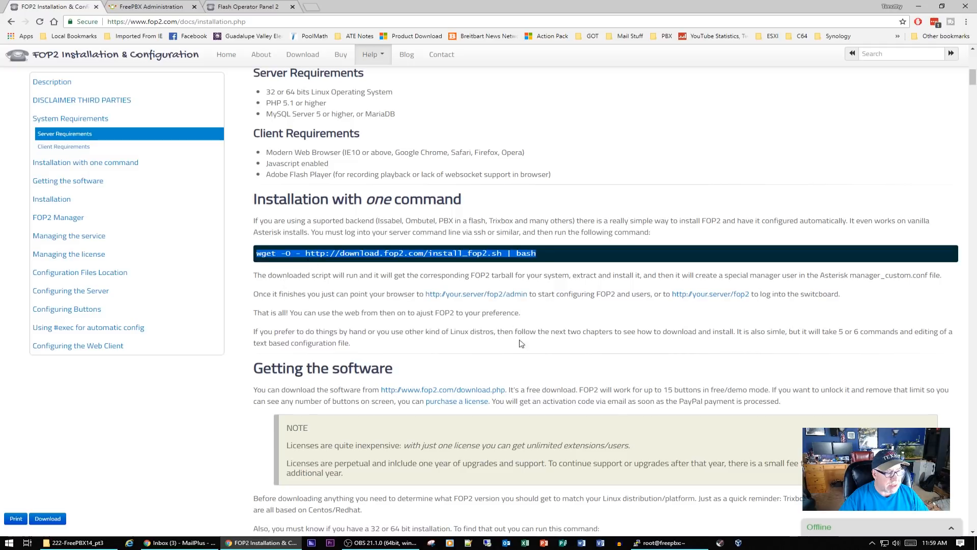
Paste the FOP2 install command at the root@freepbx terminal prompt, clear it without running it, and minimize the terminal.
click(661, 543)
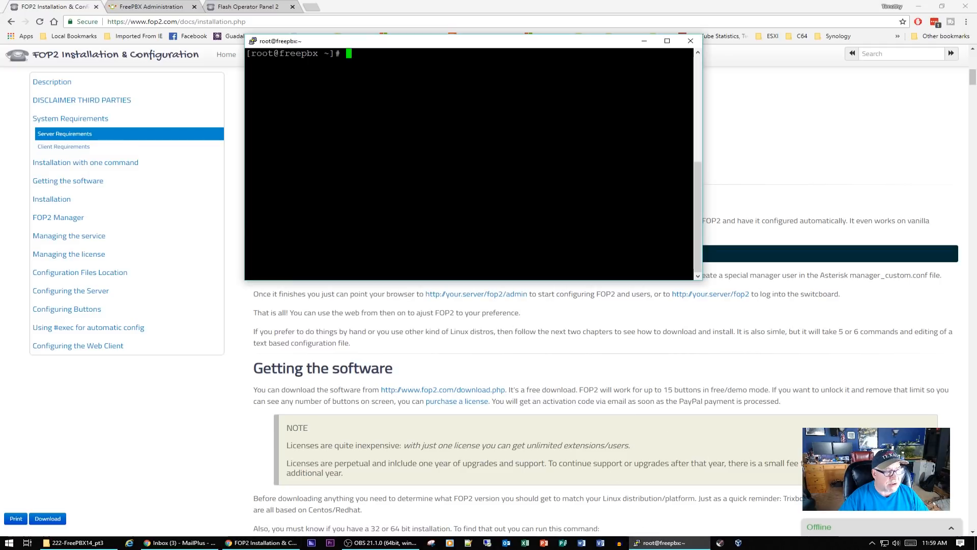
right_click(360, 54)
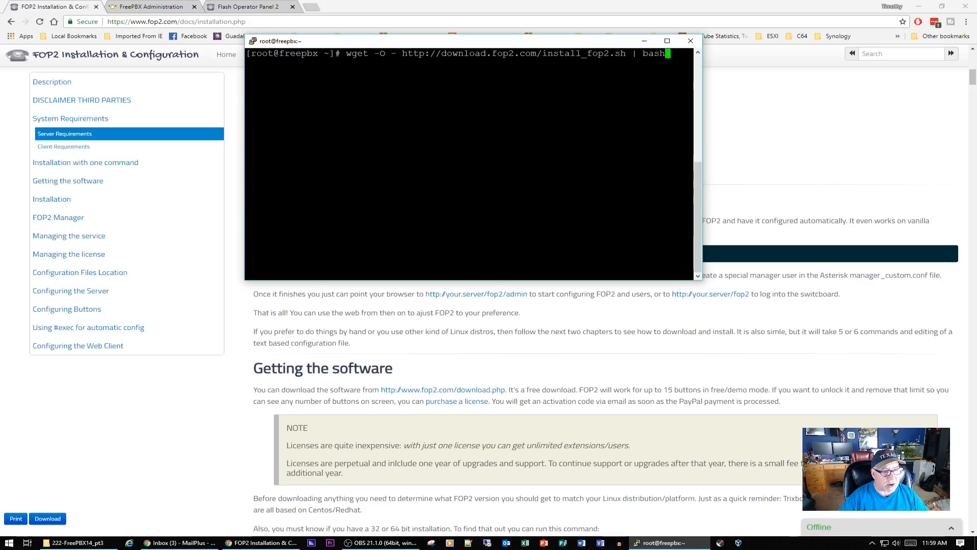
key(BackSpace)
key(BackSpace)
key(BackSpace)
key(BackSpace)
key(BackSpace)
key(BackSpace)
key(BackSpace)
key(BackSpace)
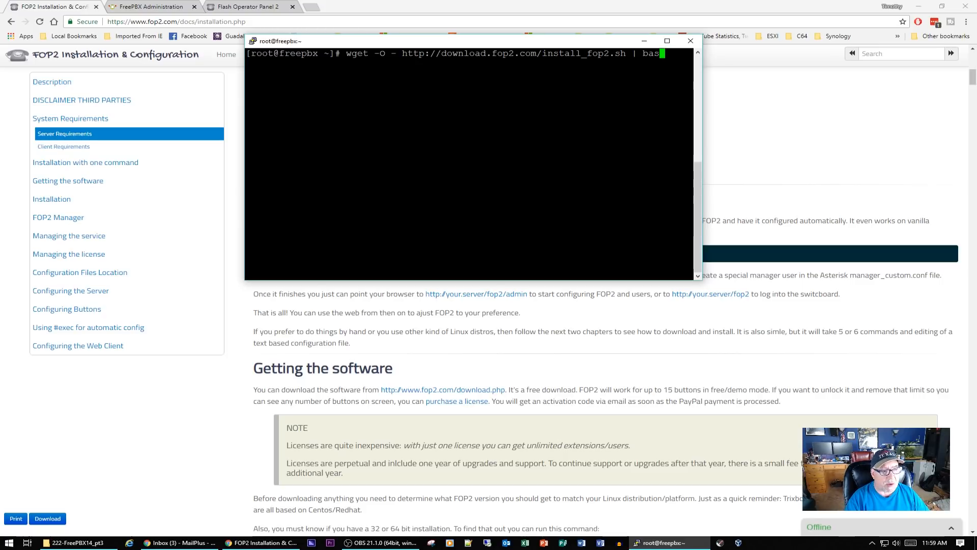
key(BackSpace)
key(BackSpace)
key(BackSpace)
key(BackSpace)
key(BackSpace)
key(BackSpace)
key(BackSpace)
key(BackSpace)
key(BackSpace)
key(BackSpace)
key(BackSpace)
key(BackSpace)
key(BackSpace)
key(BackSpace)
key(BackSpace)
key(BackSpace)
key(BackSpace)
key(BackSpace)
key(BackSpace)
key(BackSpace)
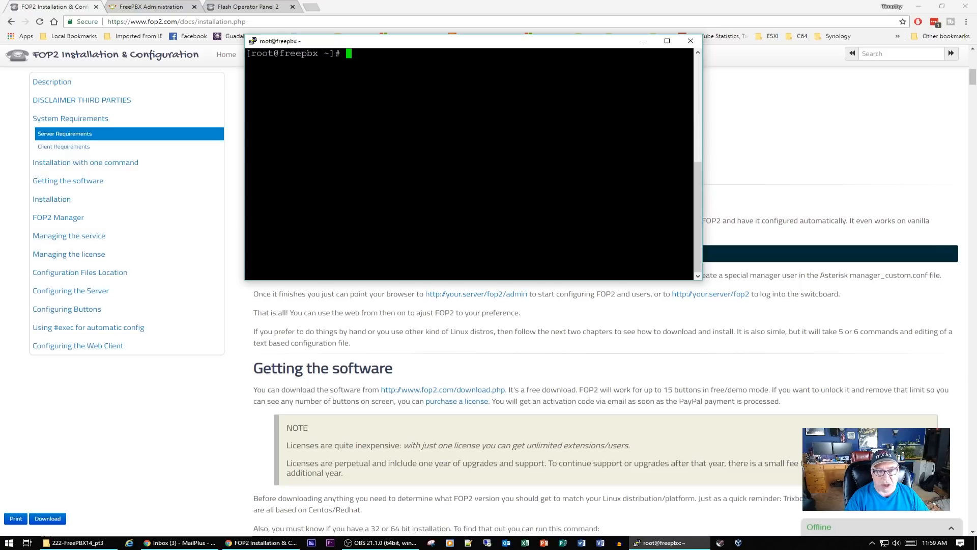
click(644, 41)
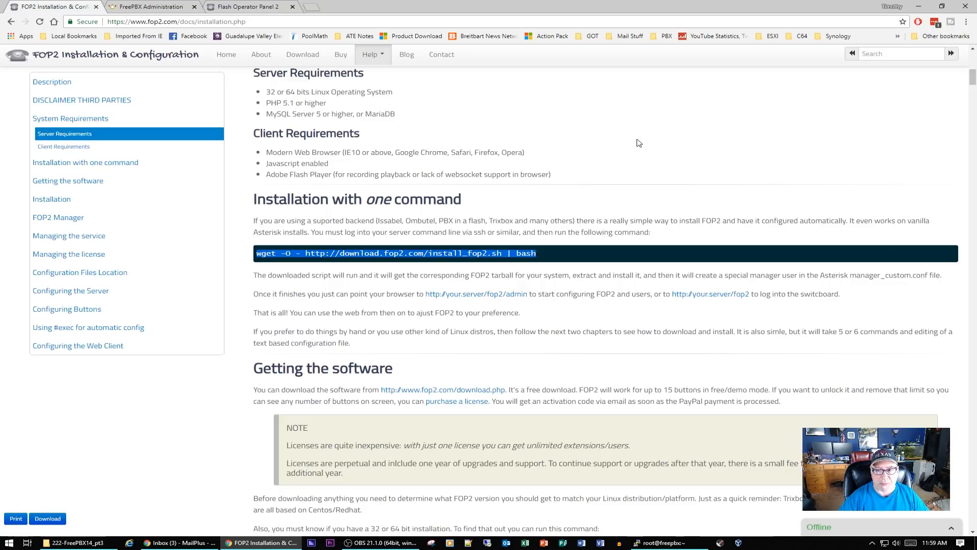
Close the open Flash Operator Panel 2 tab and load 192.168.5.100/fop2 in a new browser tab.
click(292, 6)
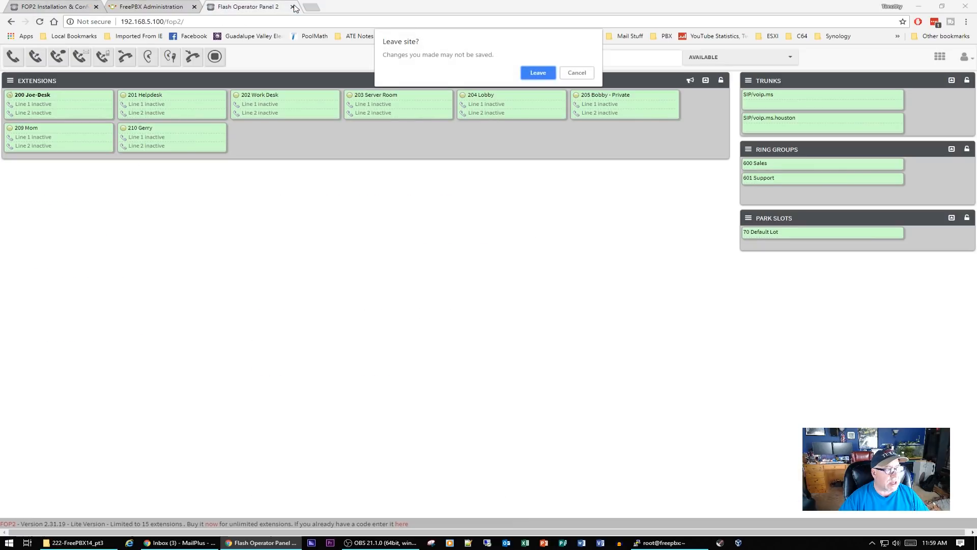
click(539, 73)
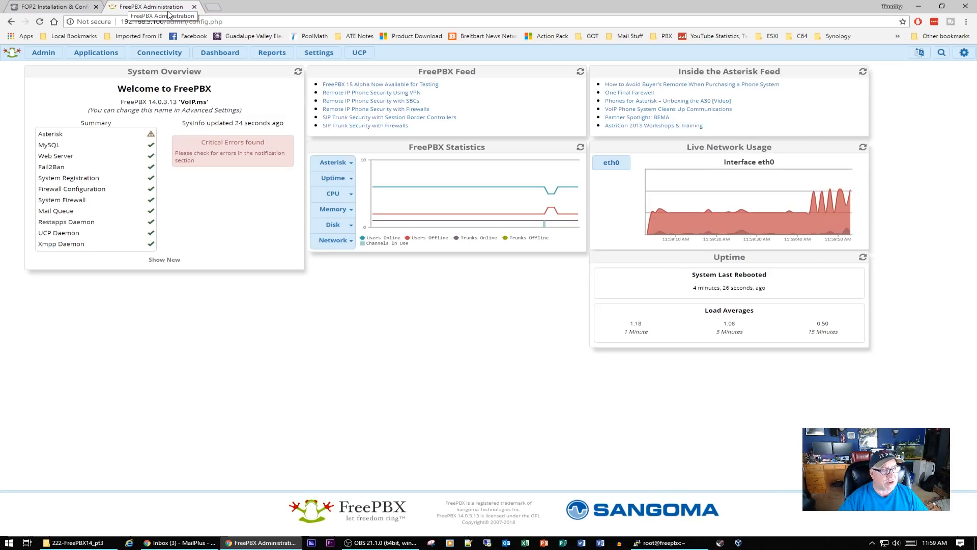
click(214, 7)
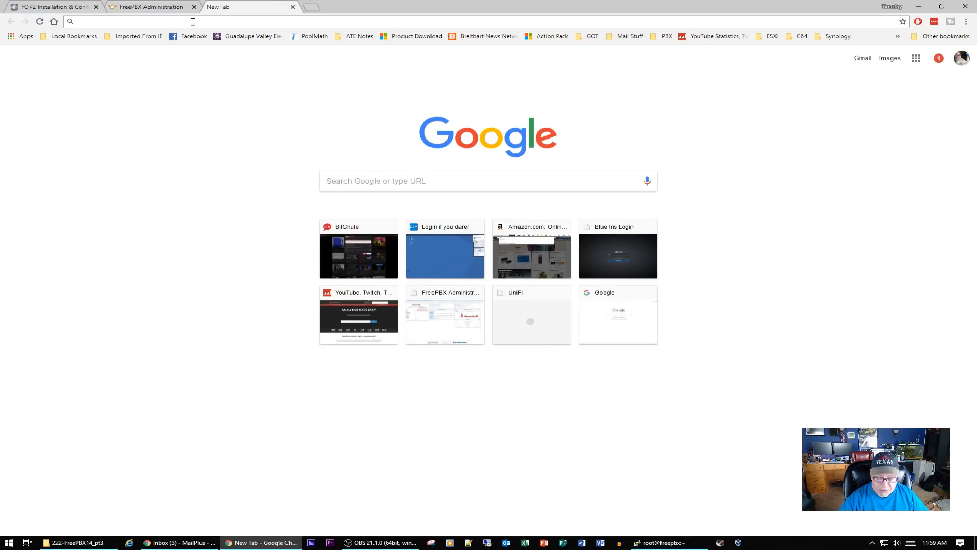
text(192.168.5.)
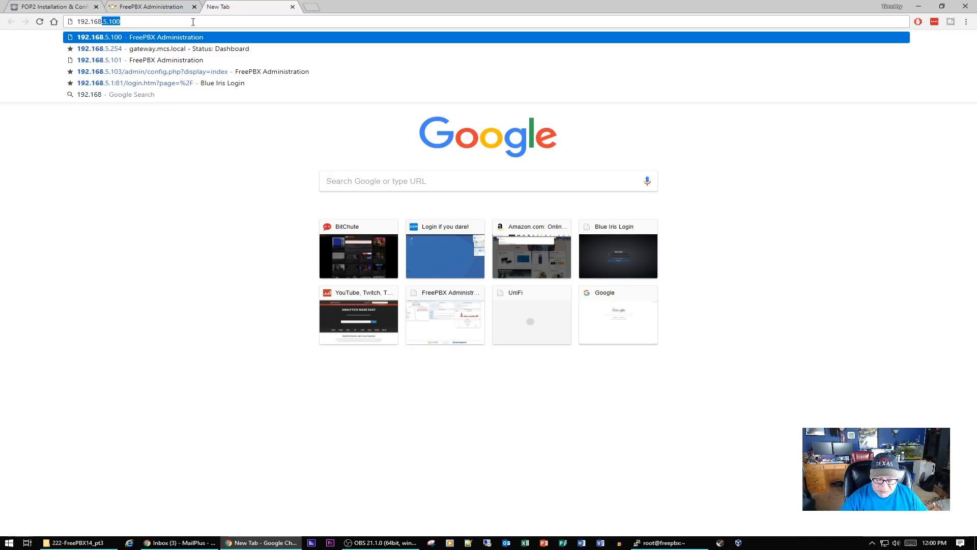
text(1)
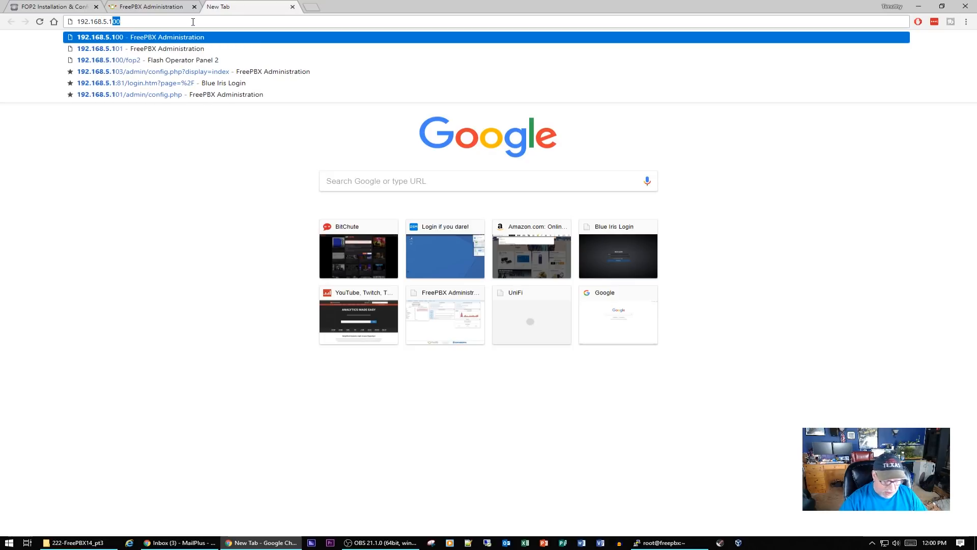
text(/fop2)
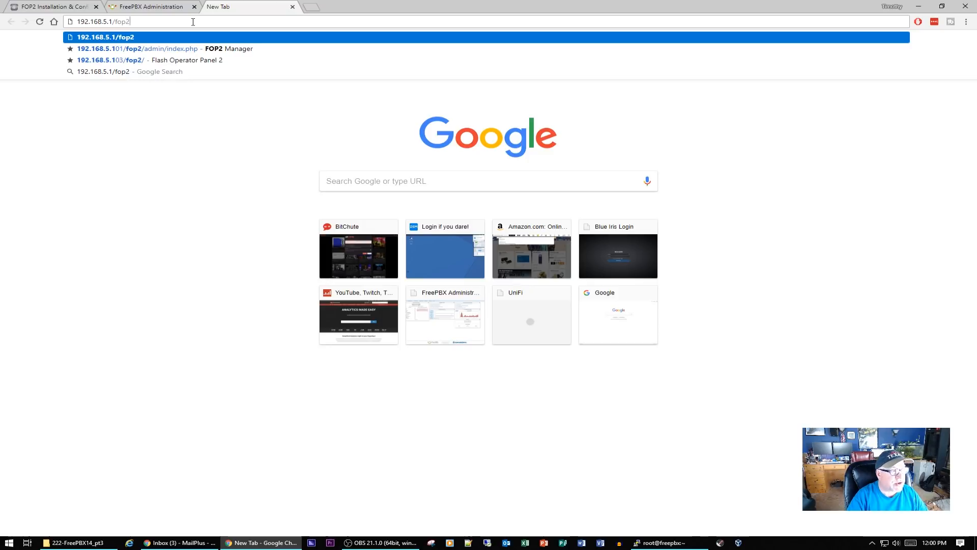
key(Return)
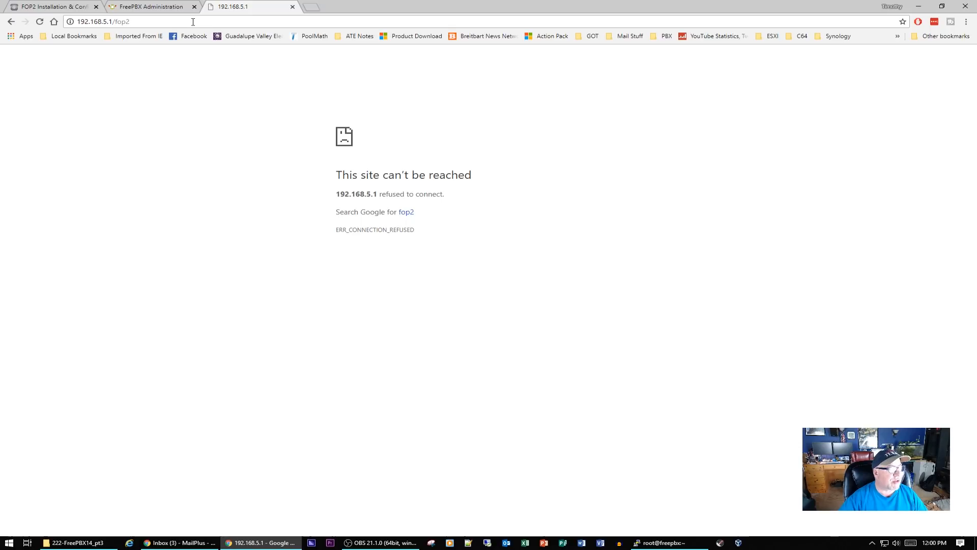
click(111, 21)
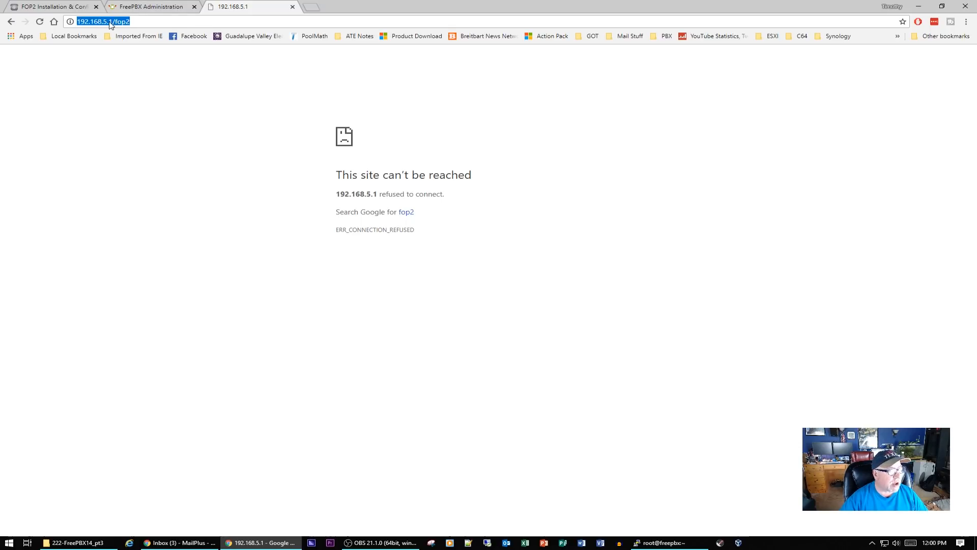
click(113, 22)
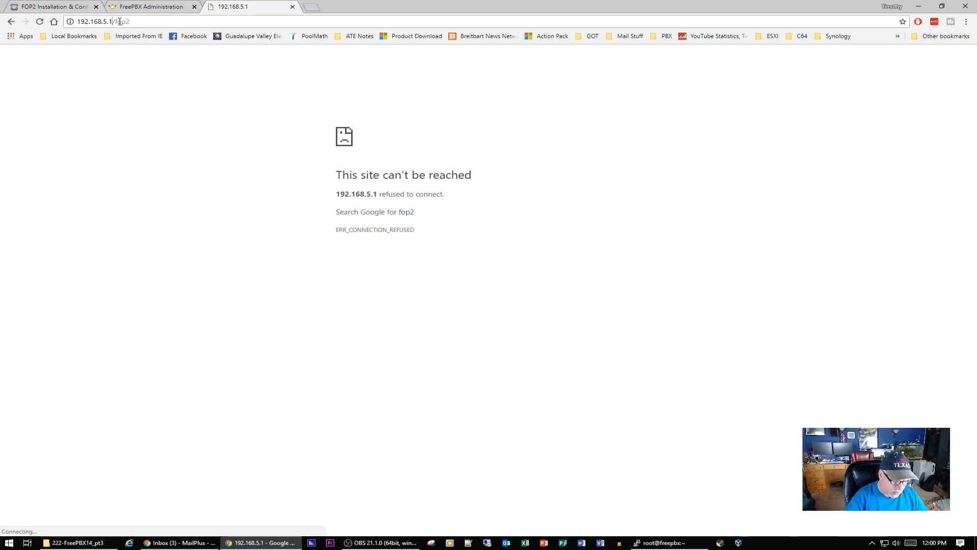
text(00)
key(Return)
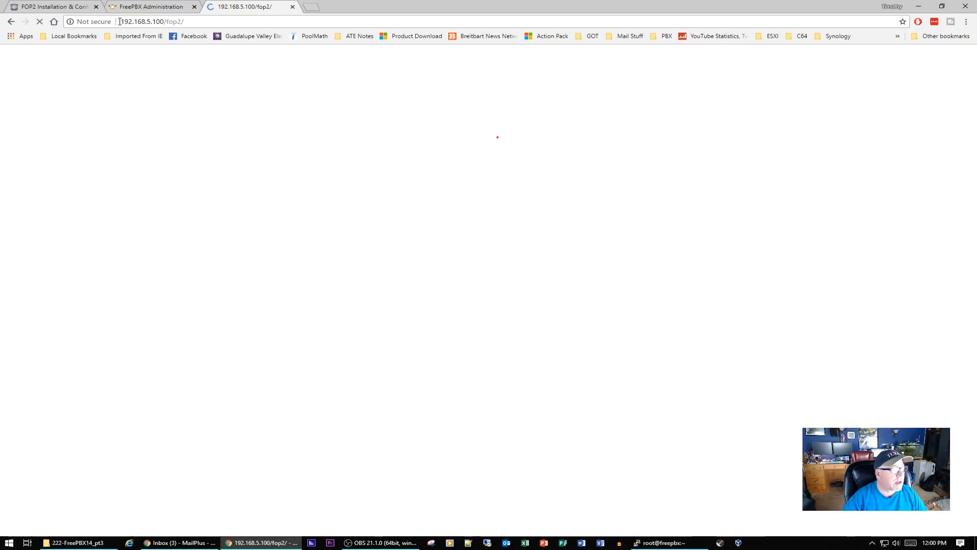
Log in to Flash Operator Panel 2 as extension 200 with its password.
text(200)
key(Tab)
text(••)
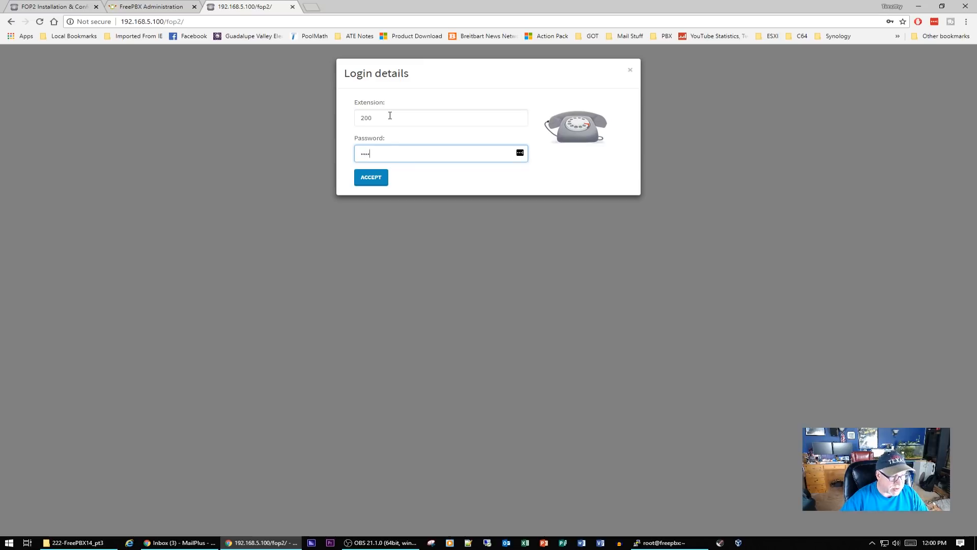
click(371, 177)
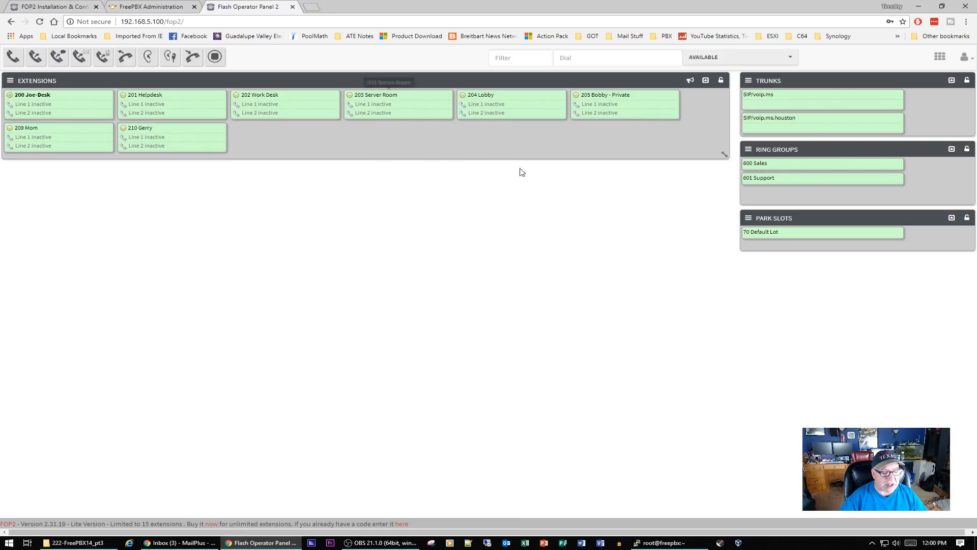
click(662, 543)
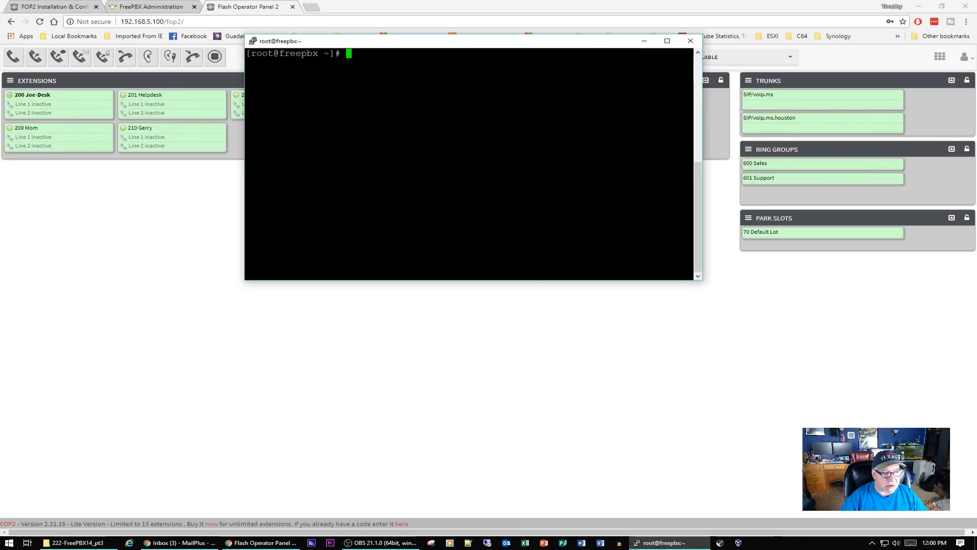
click(644, 41)
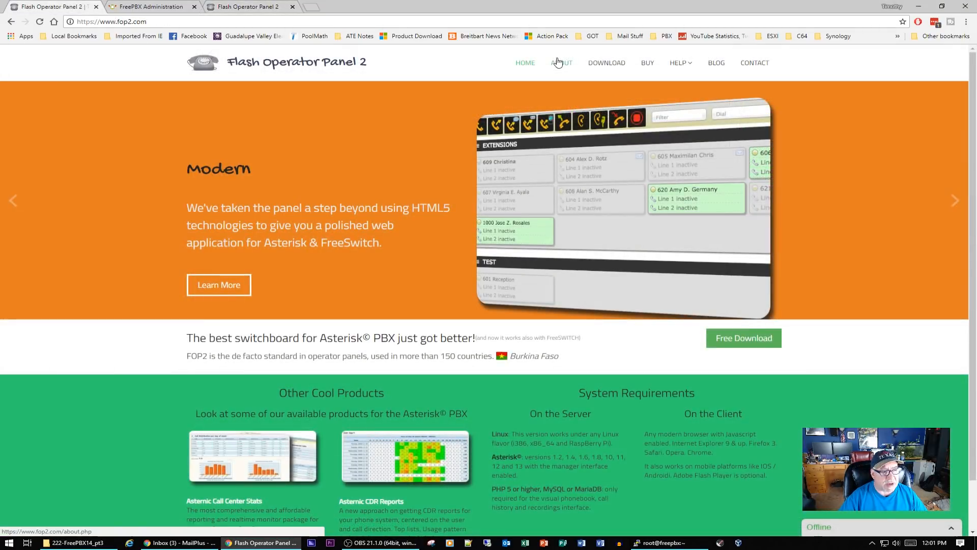
Open the About page of the FOP2 website and read through its user benefits and feature lists.
click(561, 63)
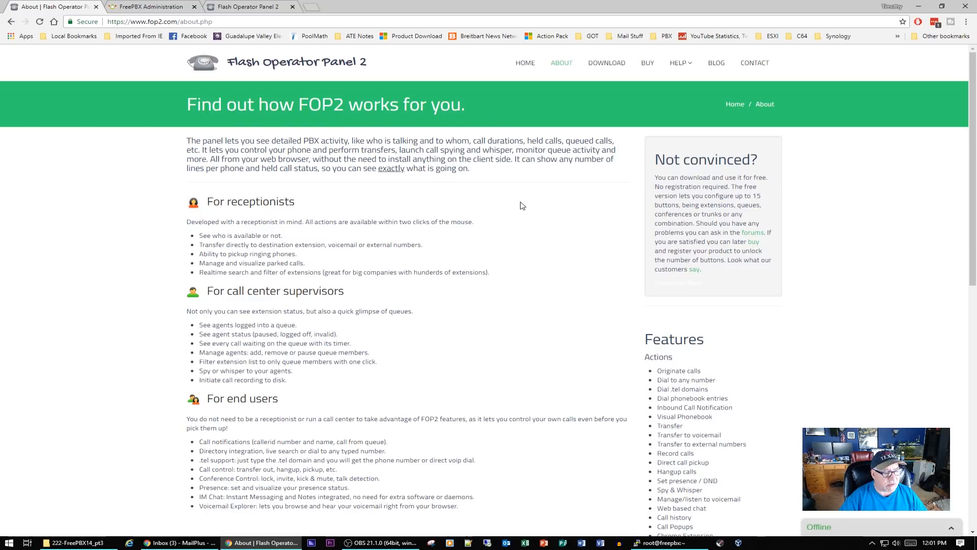
scroll(520, 205, down, 2)
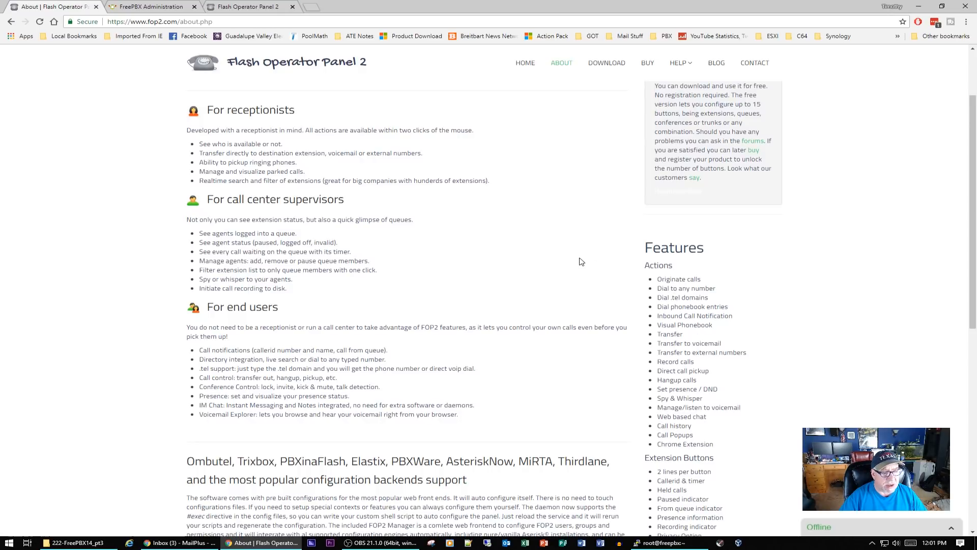
scroll(581, 262, down, 1)
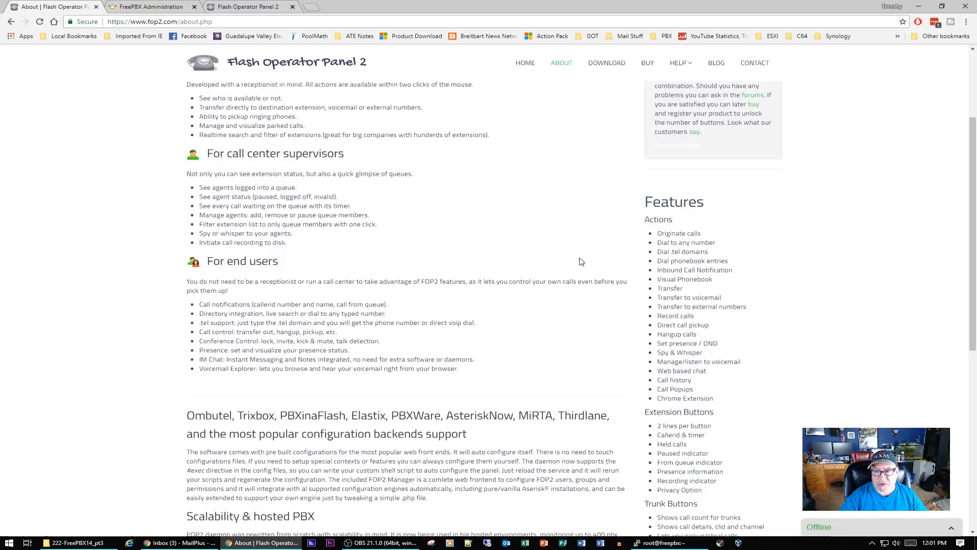
scroll(581, 261, down, 5)
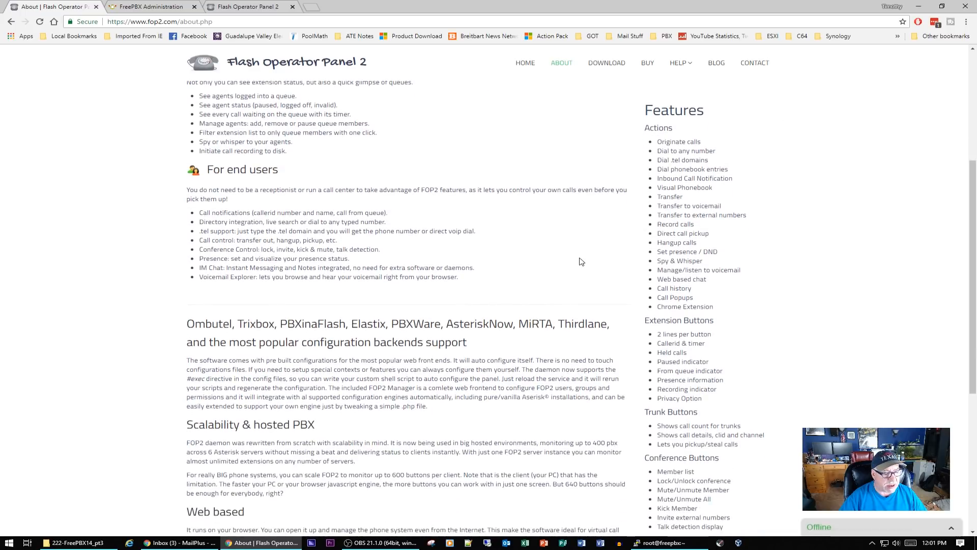
Read through the FOP2 About page's sections on backend support, scalability, permissions, extensibility and multi-tenant use, and its feature lists.
scroll(581, 261, down, 3)
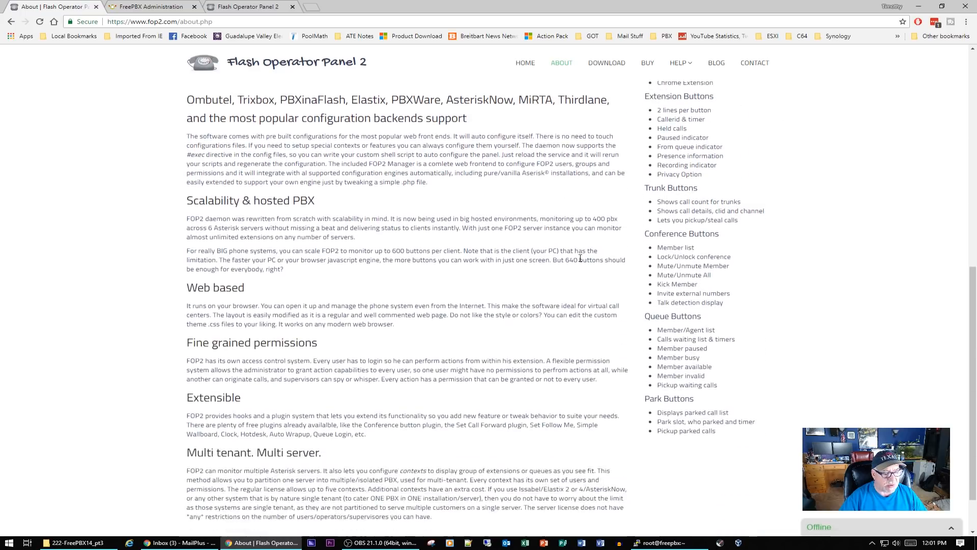
scroll(580, 258, up, 10)
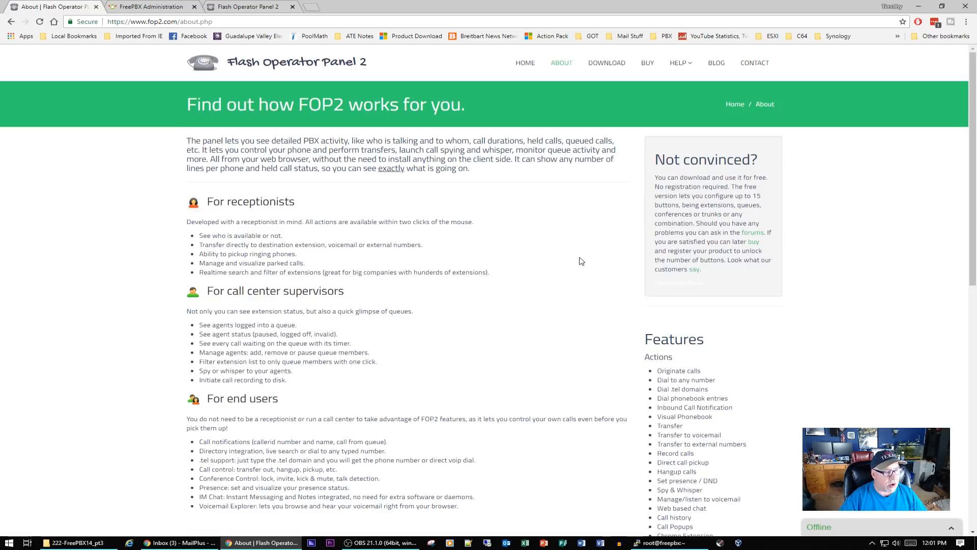
scroll(581, 261, down, 6)
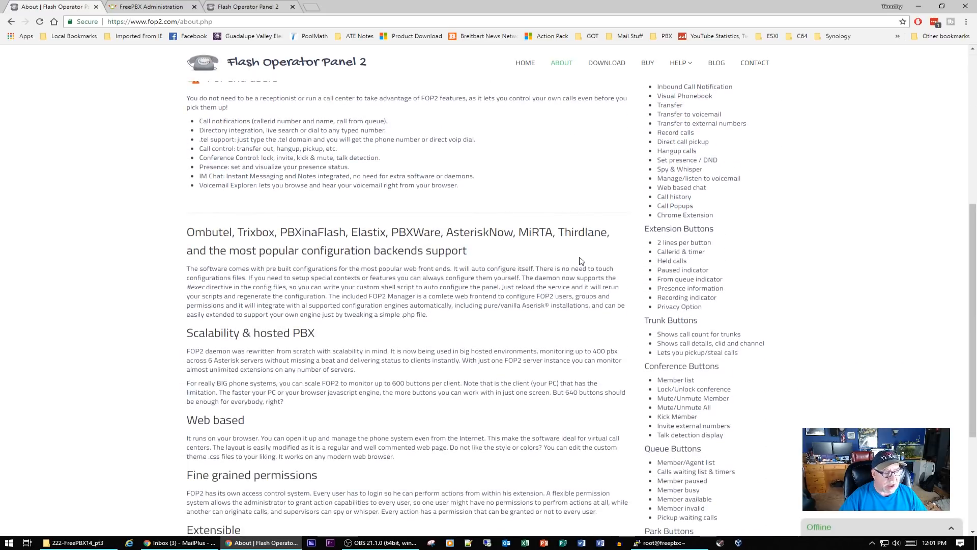
scroll(581, 261, down, 1)
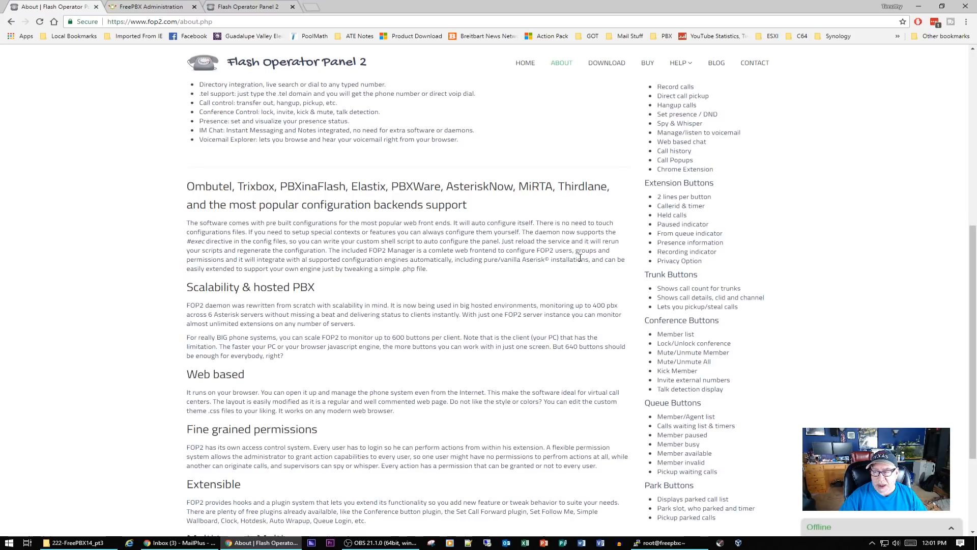
scroll(580, 258, down, 4)
scroll(581, 261, up, 11)
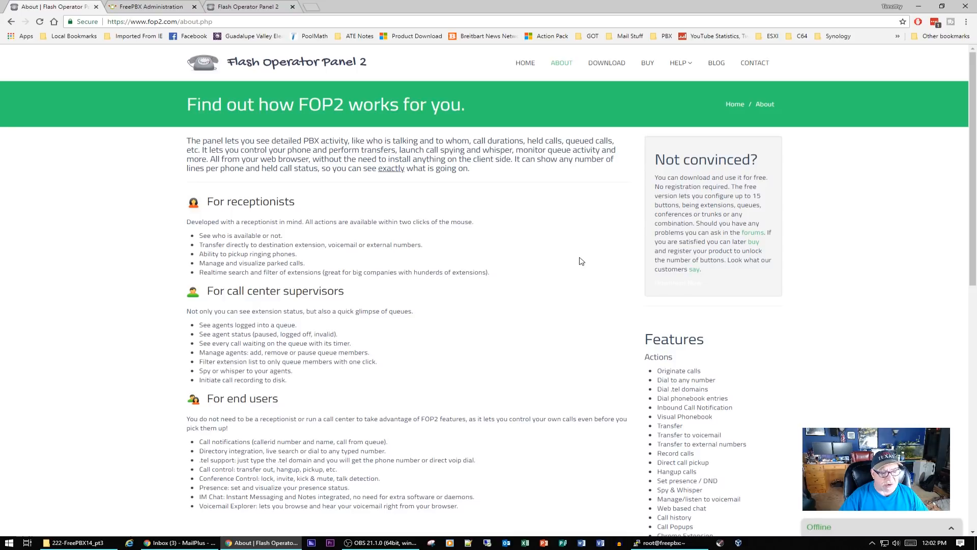
scroll(581, 261, down, 3)
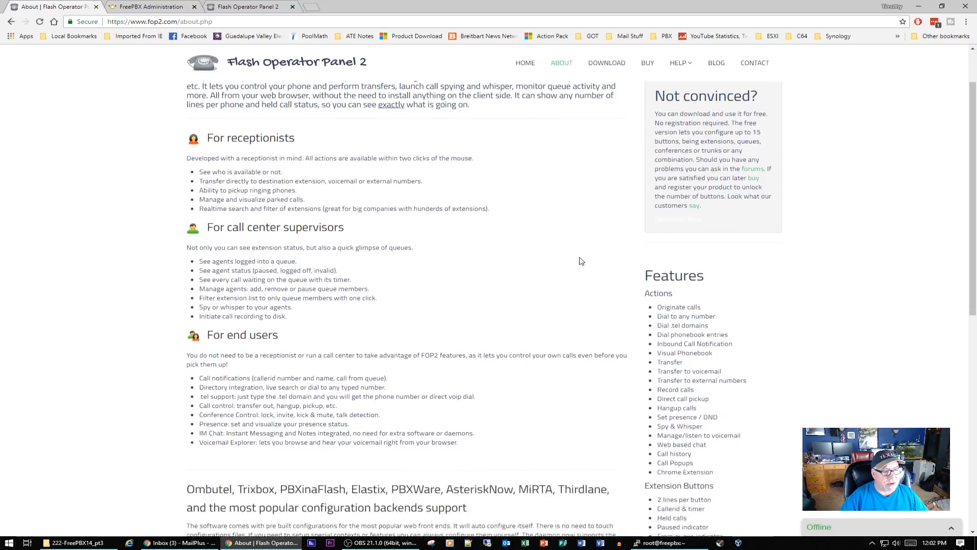
scroll(582, 261, down, 6)
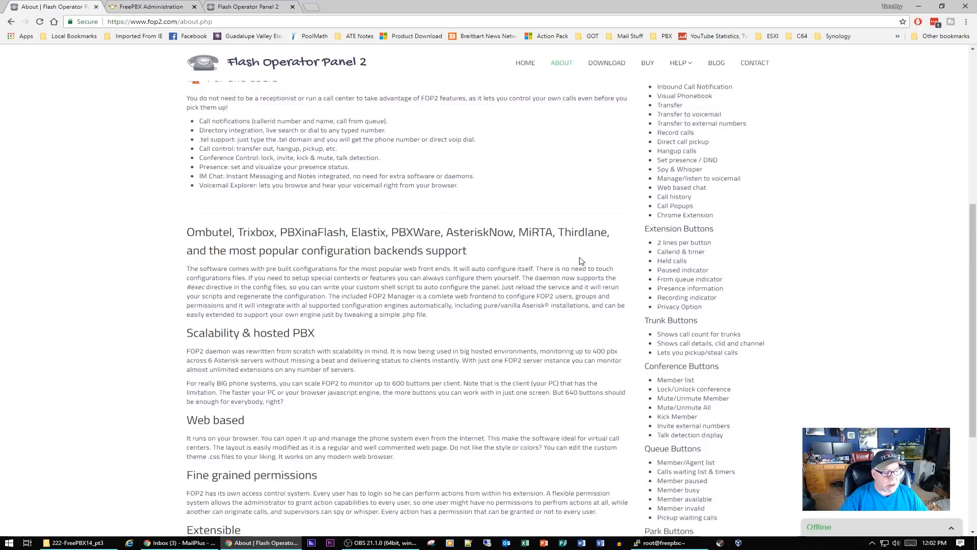
scroll(580, 257, up, 9)
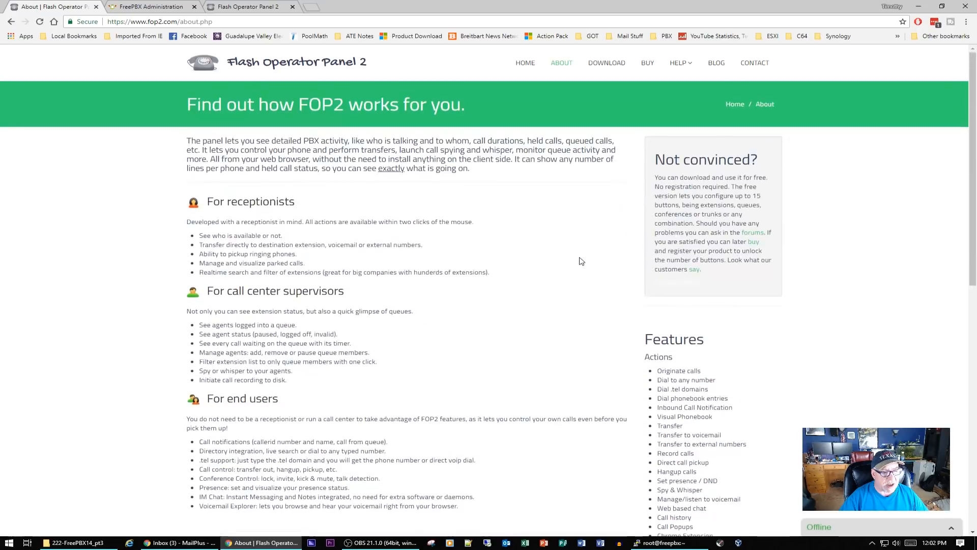
Open the FOP2 User Guide and read its sections from login and main panel view through toolbar, extension buttons and queue buttons.
click(683, 66)
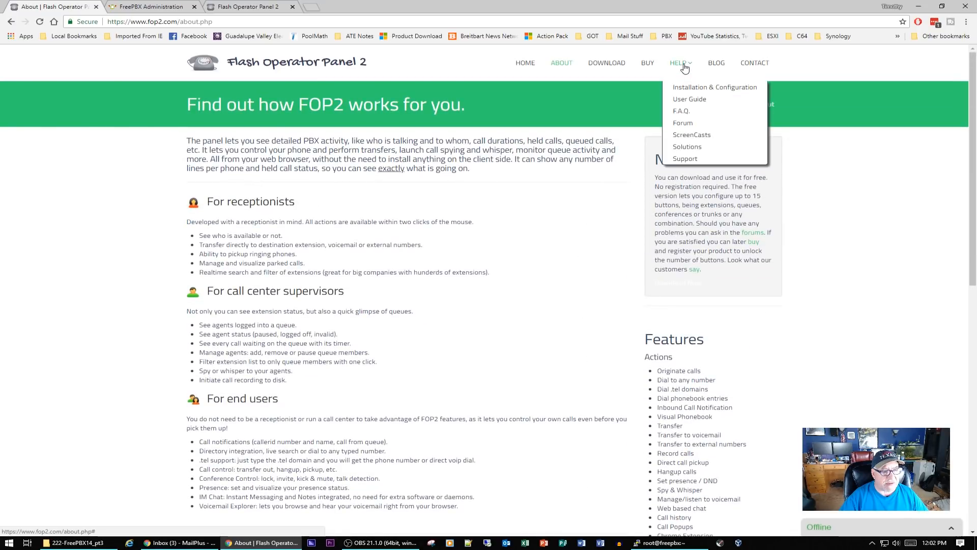
click(689, 99)
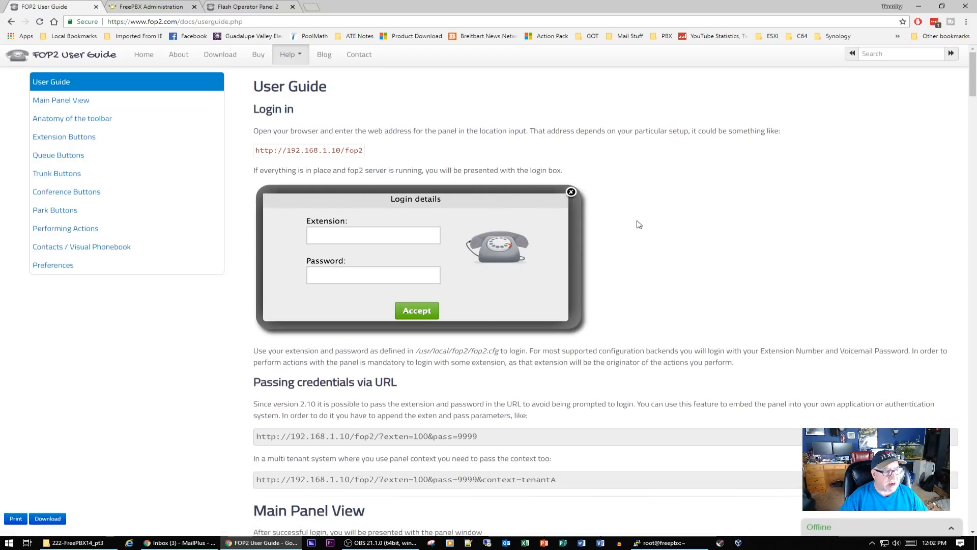
scroll(638, 221, down, 3)
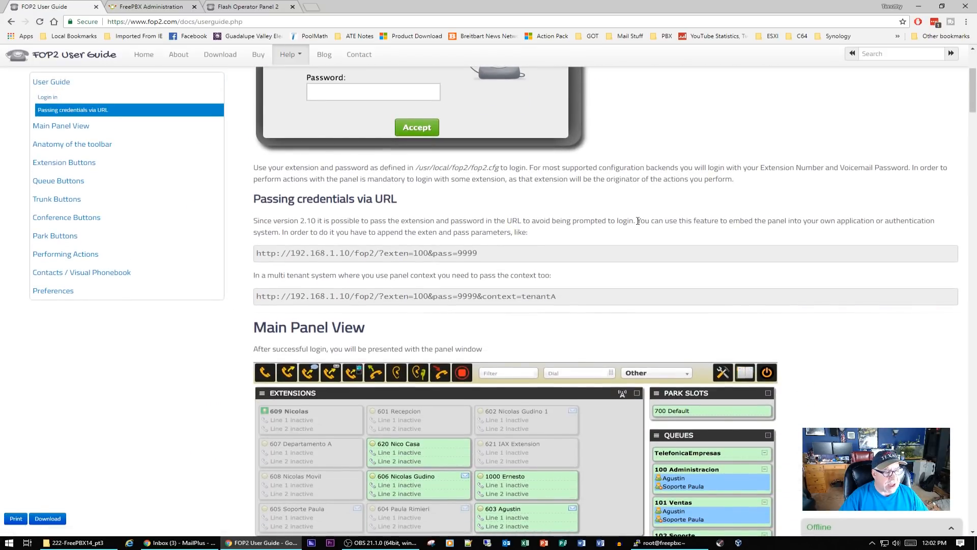
scroll(638, 222, down, 3)
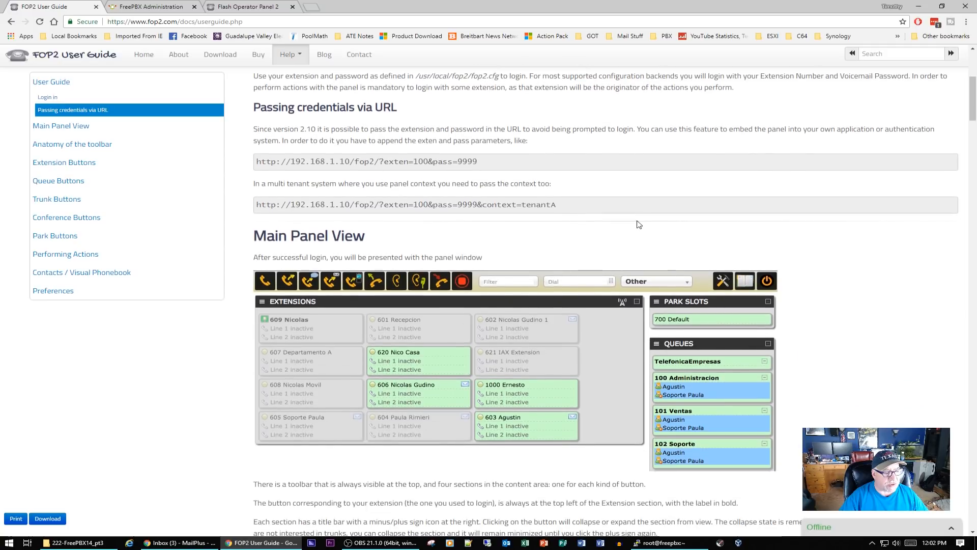
scroll(638, 224, down, 6)
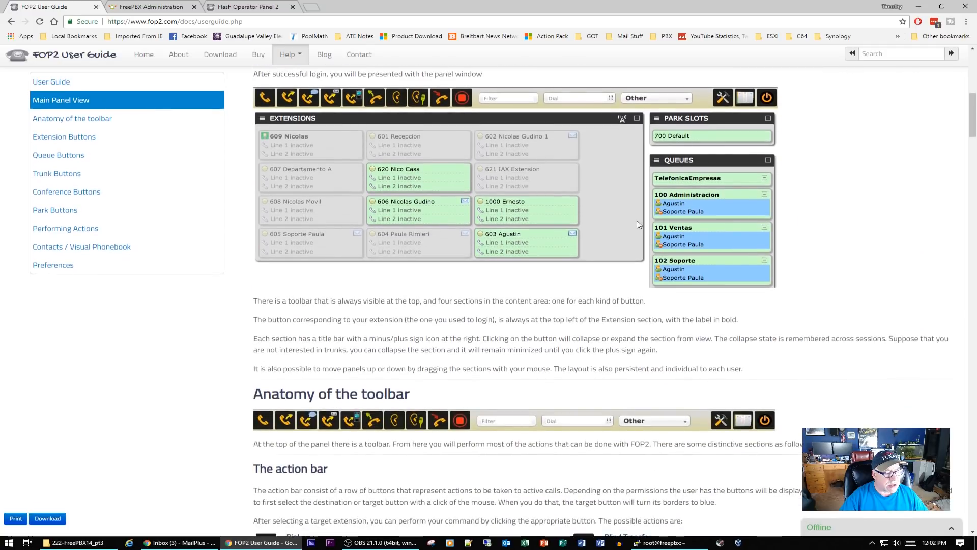
scroll(638, 224, down, 6)
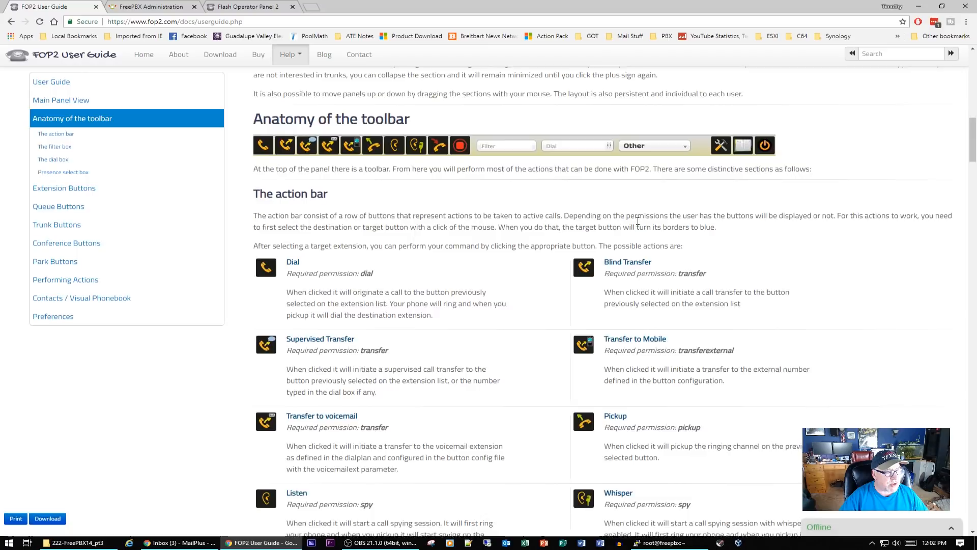
scroll(638, 224, down, 10)
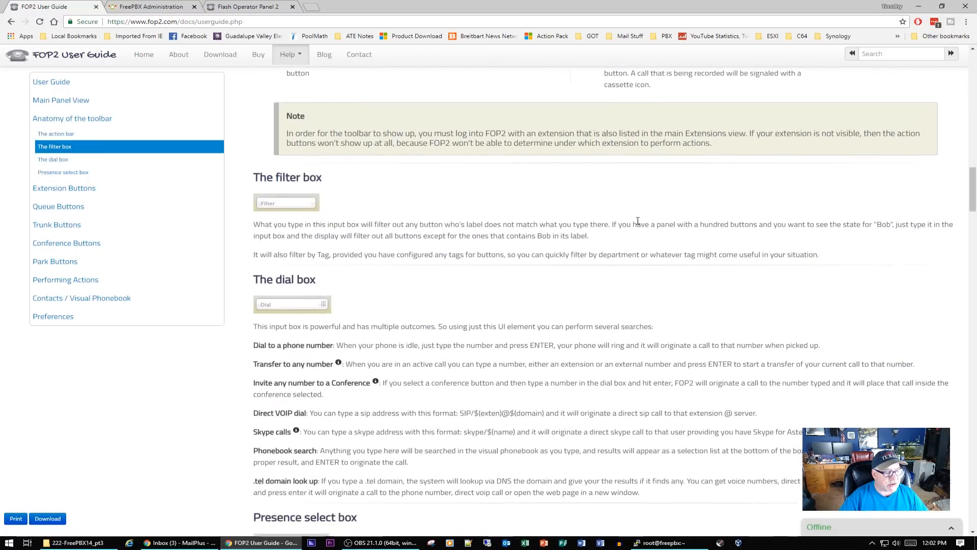
scroll(639, 225, down, 9)
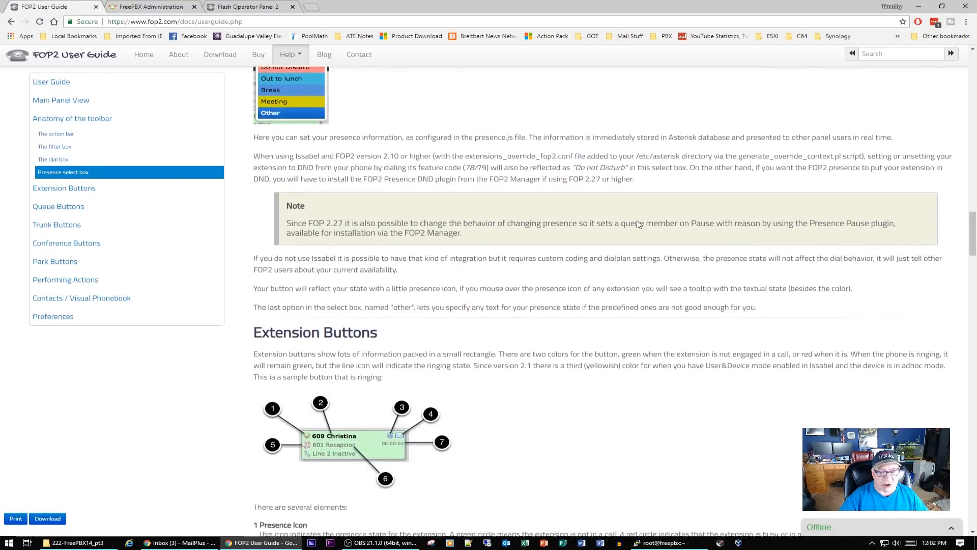
scroll(638, 221, down, 5)
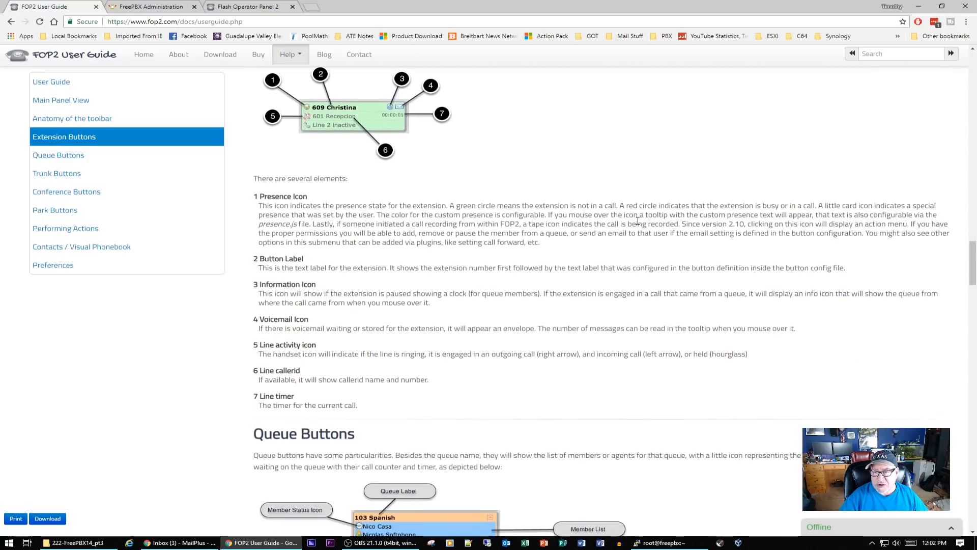
scroll(637, 220, down, 7)
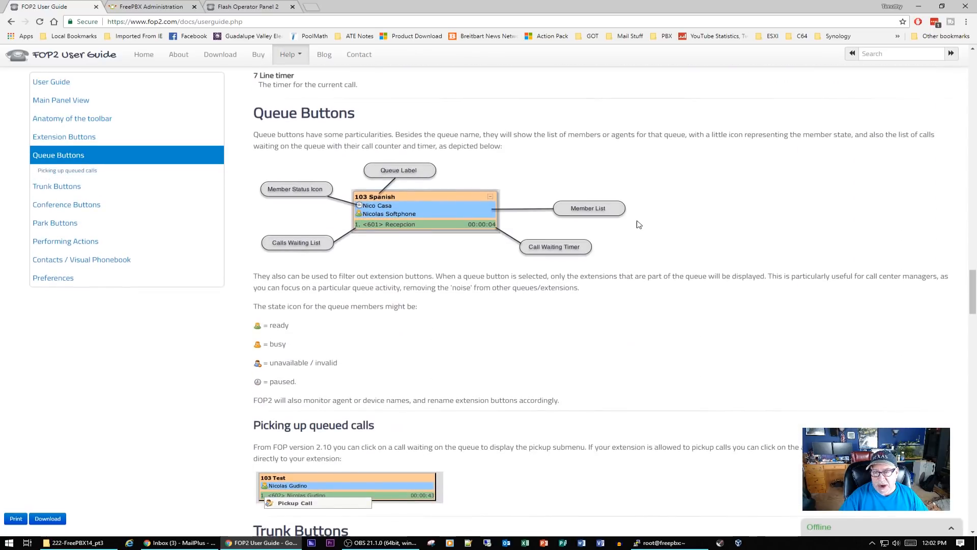
Read the User Guide's sections on trunk, conference and park buttons, performing actions, and the visual phonebook with data importing.
scroll(639, 224, down, 3)
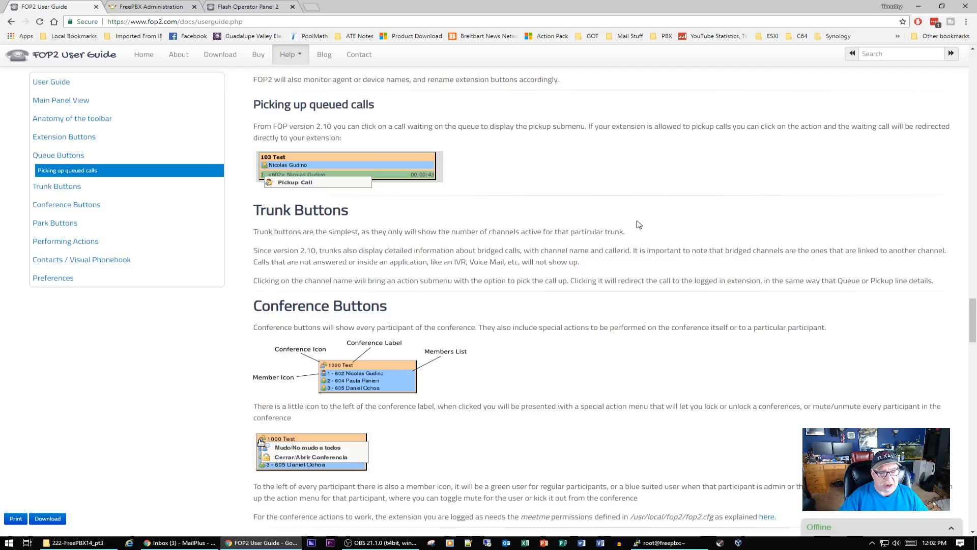
scroll(639, 225, down, 3)
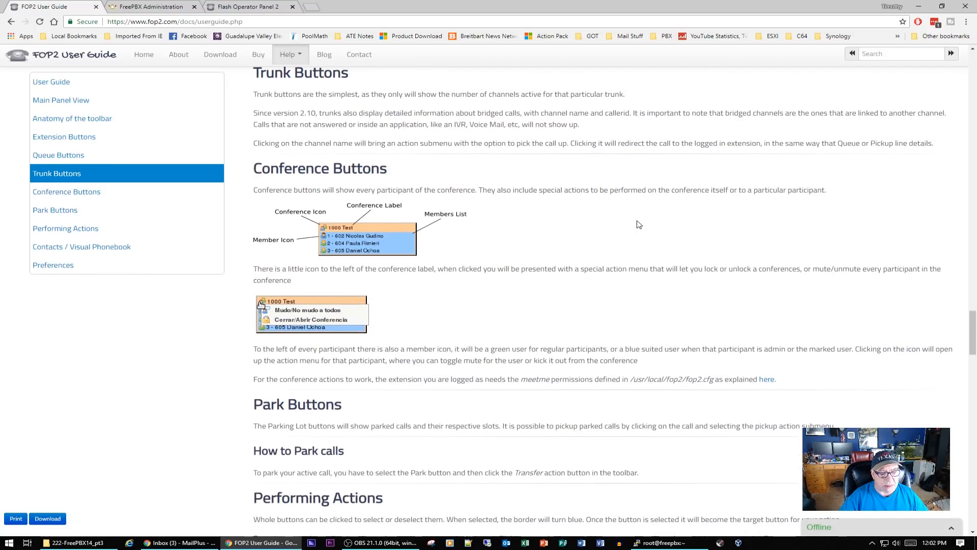
scroll(639, 225, down, 5)
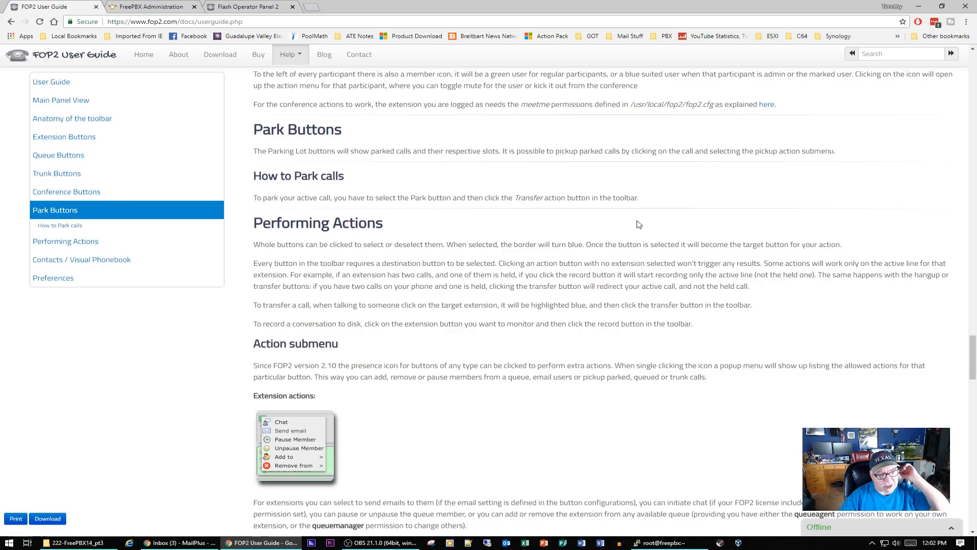
scroll(639, 225, down, 2)
scroll(639, 224, down, 6)
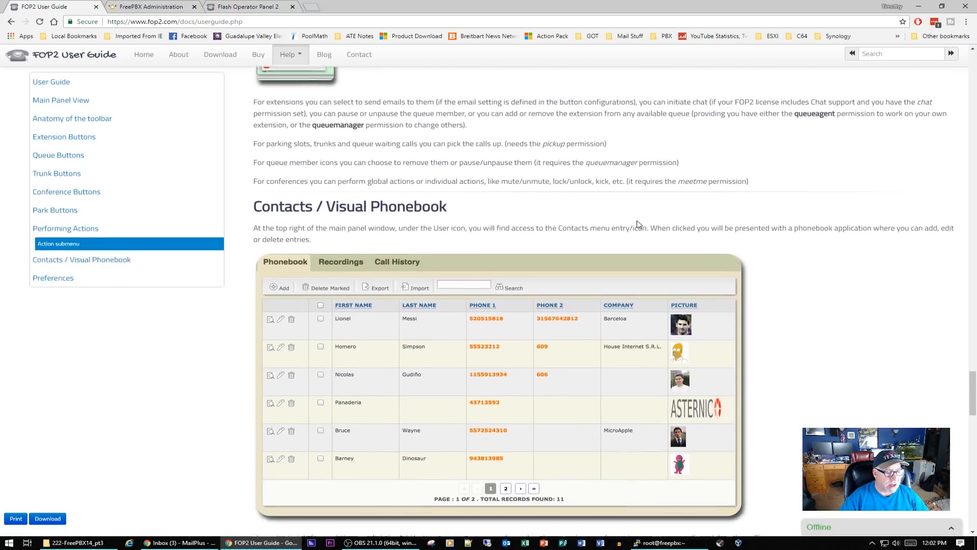
scroll(637, 220, down, 10)
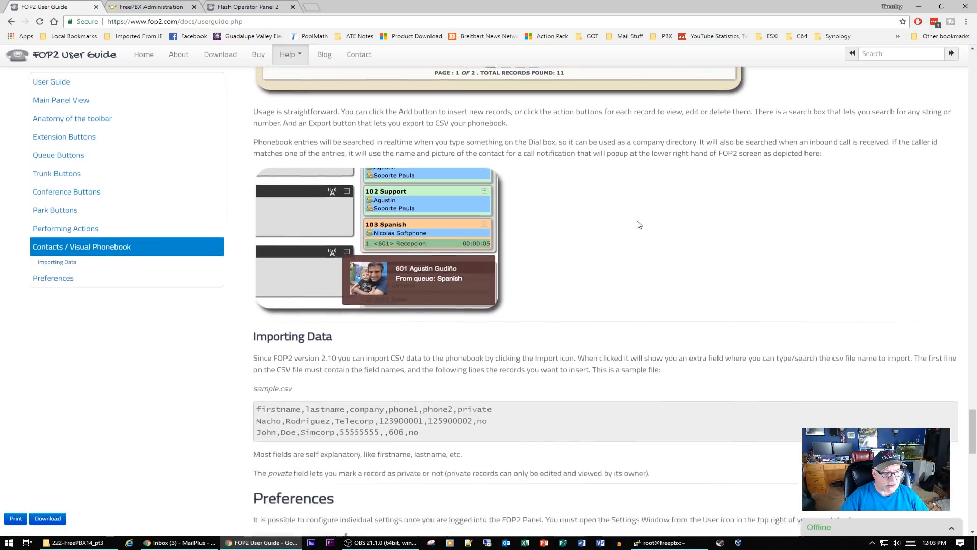
scroll(639, 224, down, 4)
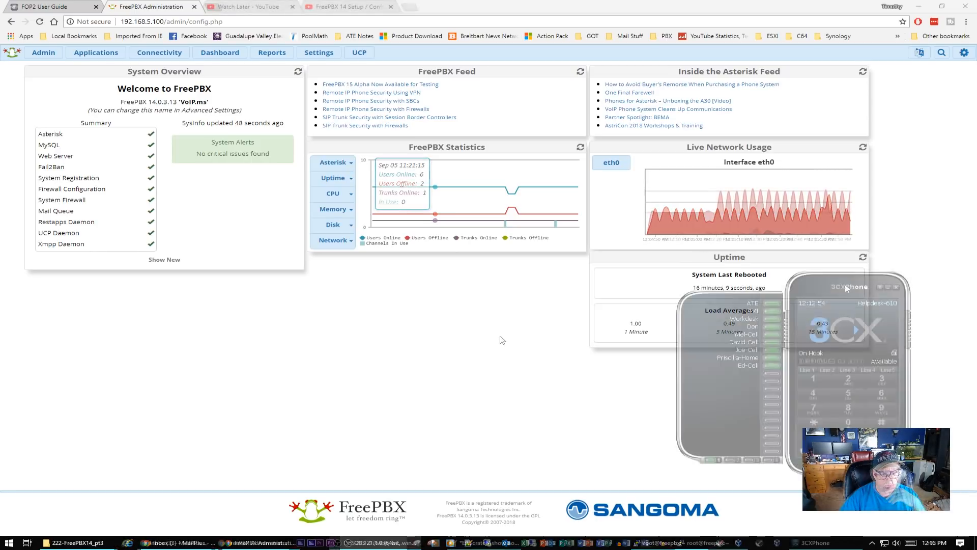
Move the 3CXPhone window toward the middle of the FreePBX dashboard, and start adding a new system recording in FreePBX.
drag(860, 346, 494, 281)
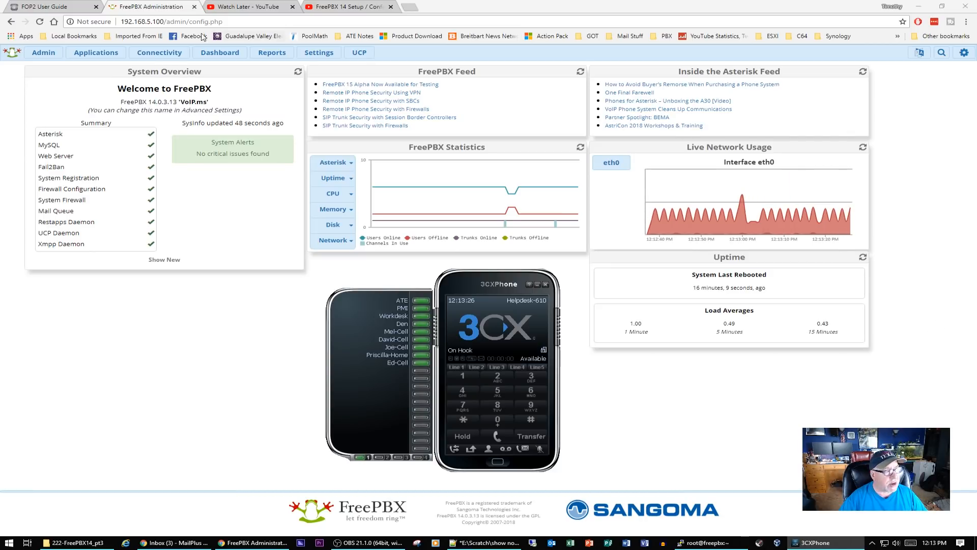
click(46, 53)
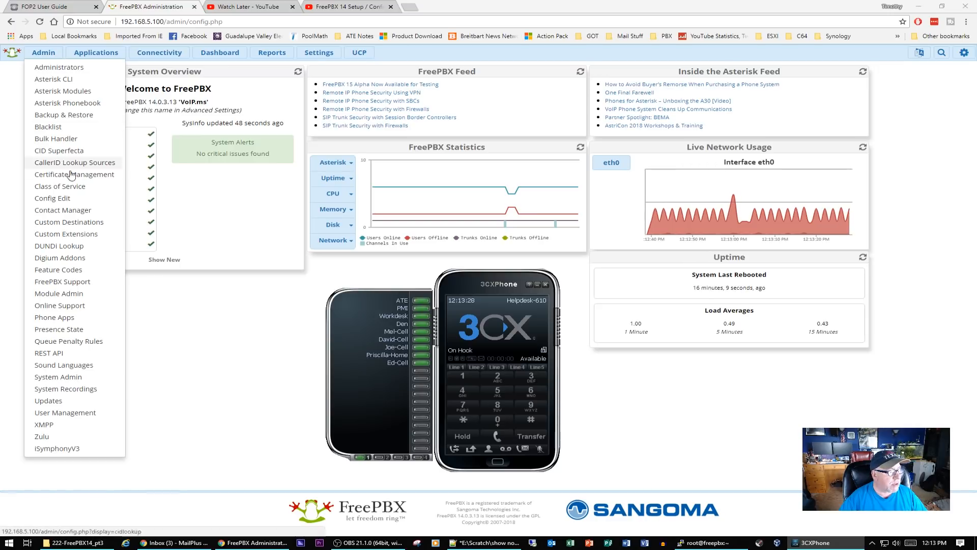
click(70, 390)
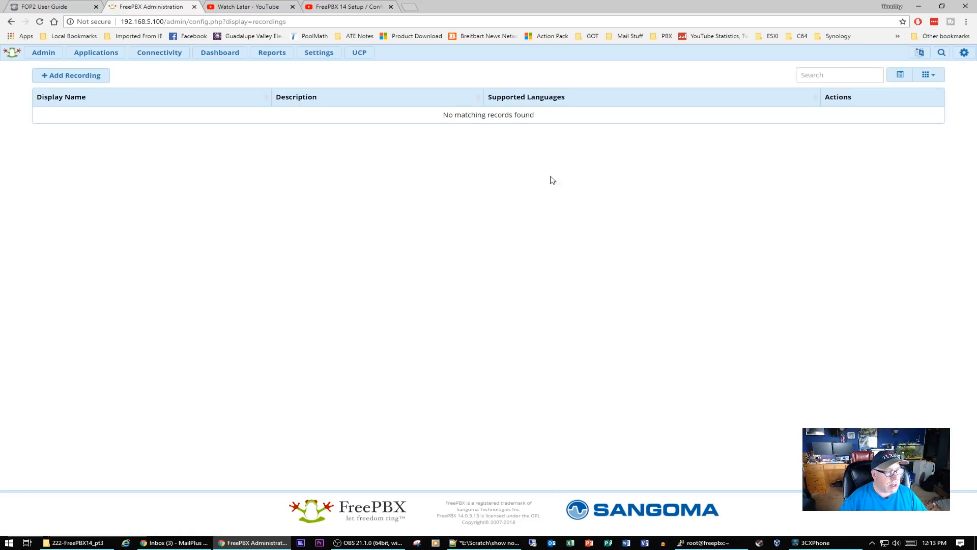
click(76, 80)
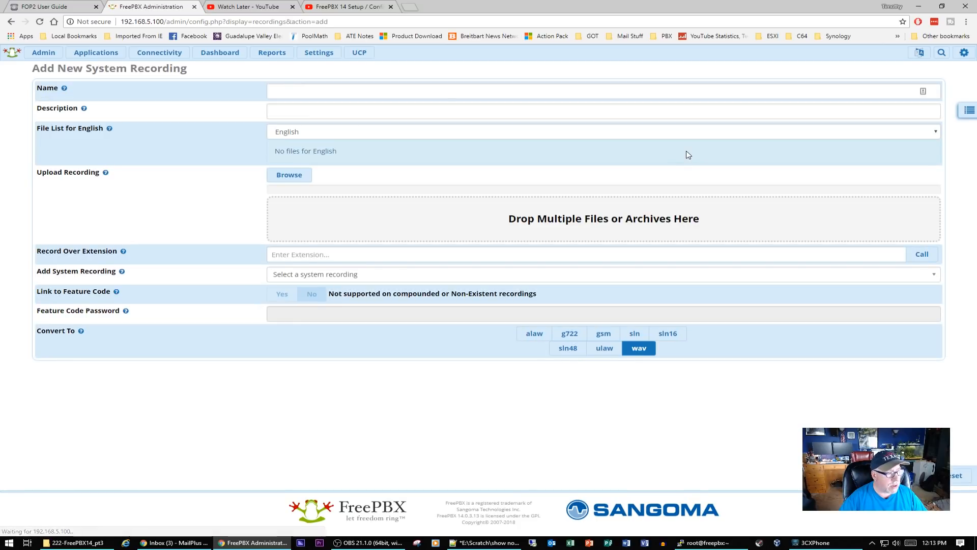
Name the new system recording "Ivr-Open" and describe it as "IVR for operating hours".
click(310, 91)
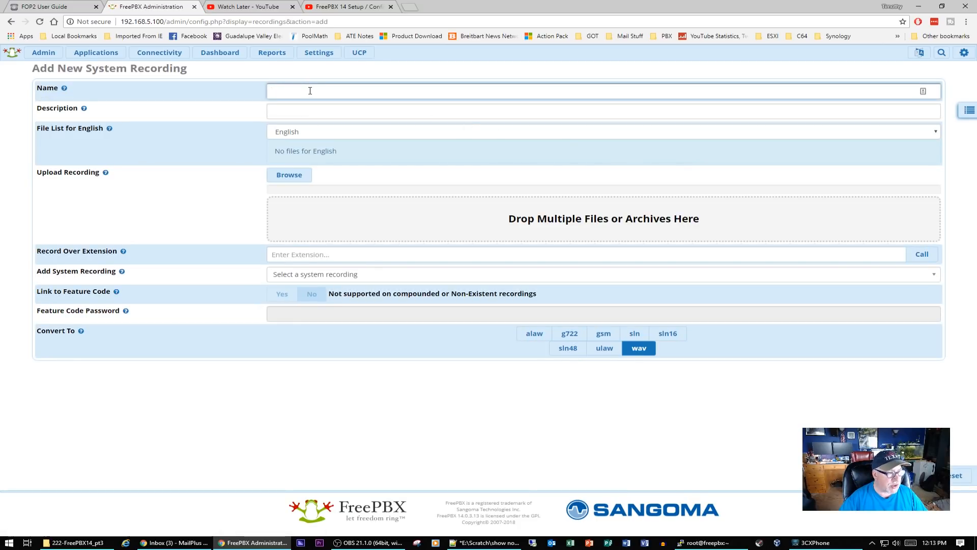
text(Ivr-Open)
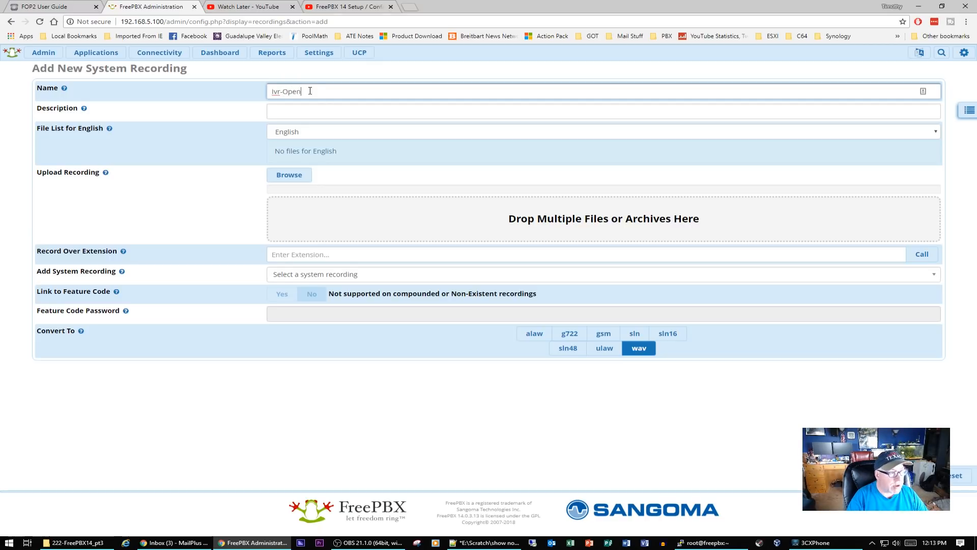
click(298, 113)
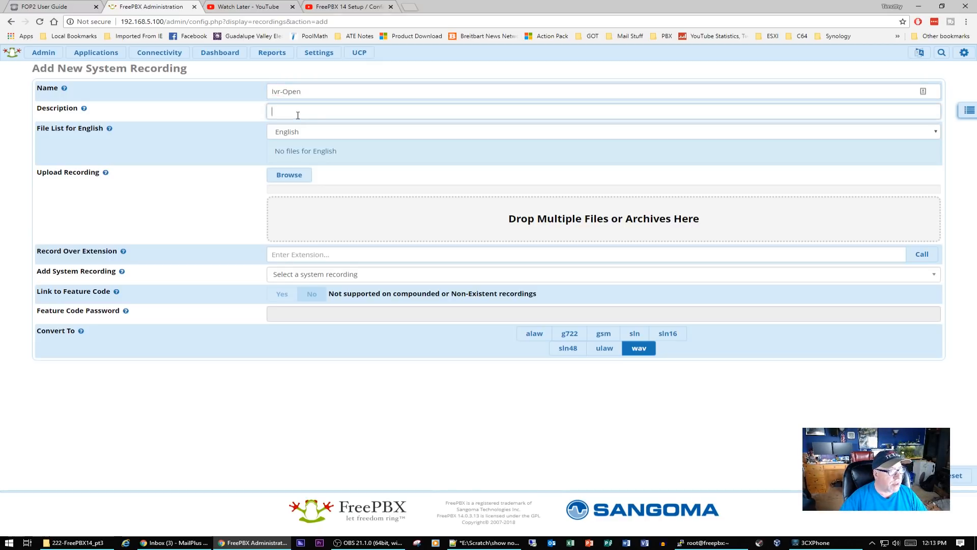
text(IVR for oper)
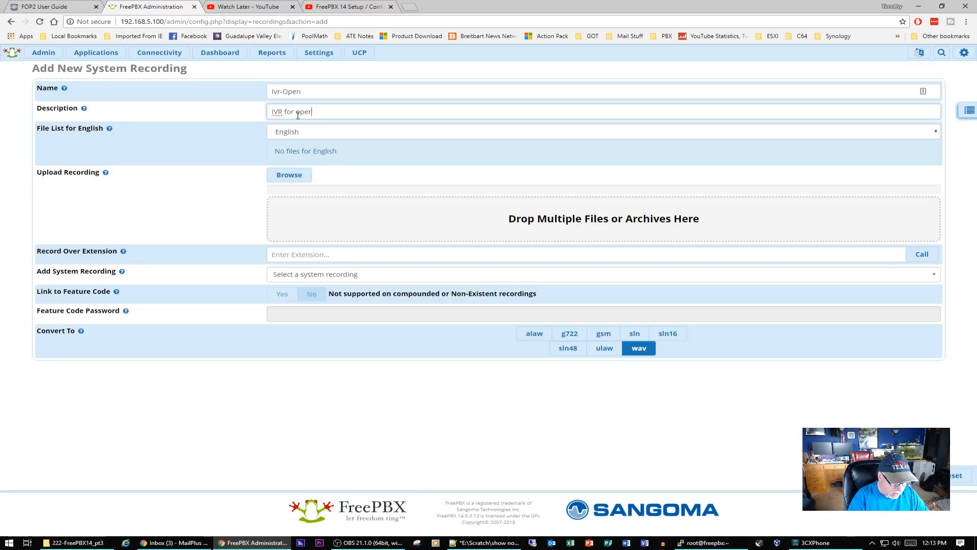
text(ating hours)
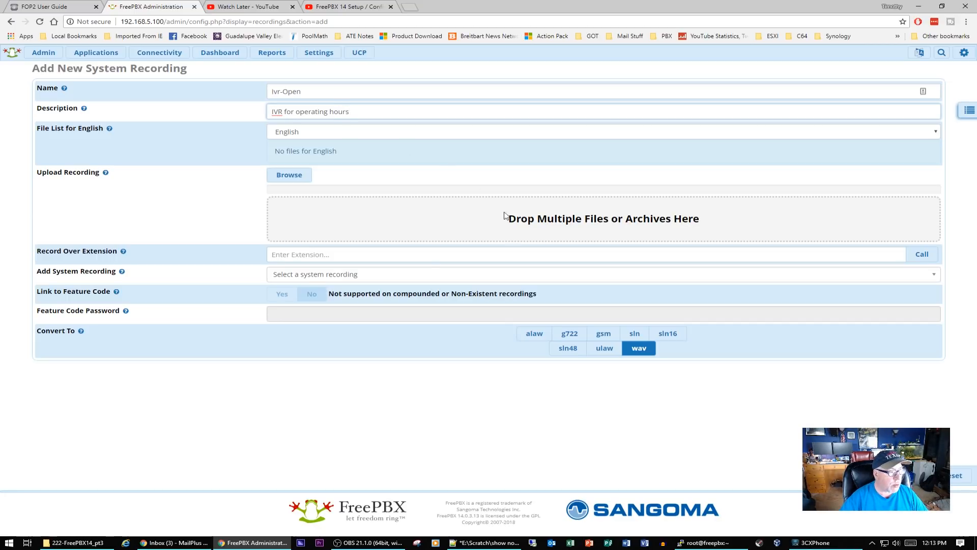
Switch to 3CXPhone and rename the active Helpdesk-610 SIP account as "Helpdesk-201".
click(311, 256)
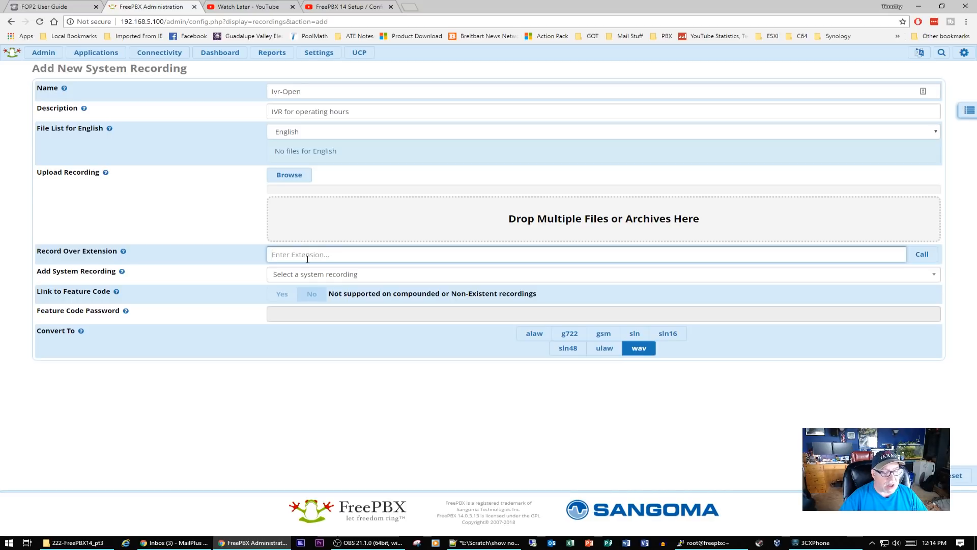
click(812, 543)
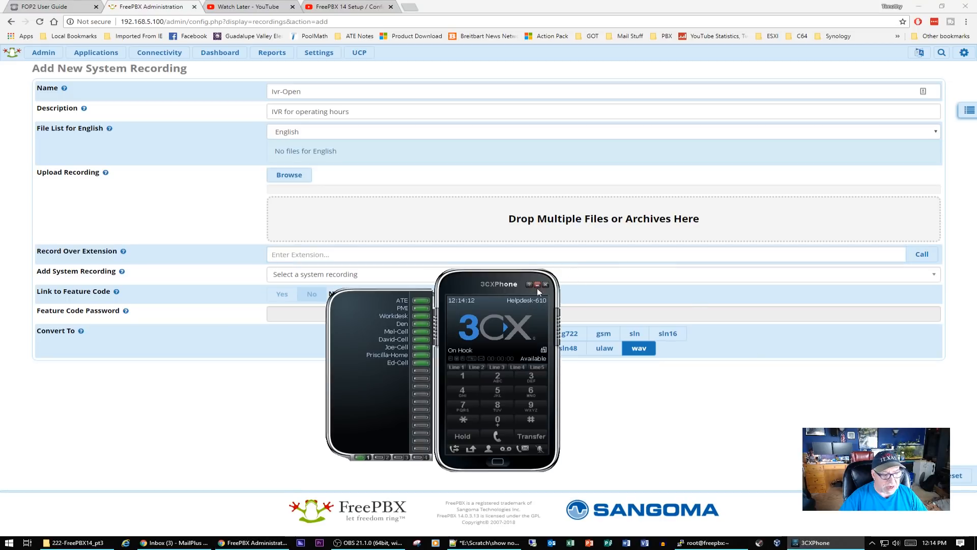
click(499, 462)
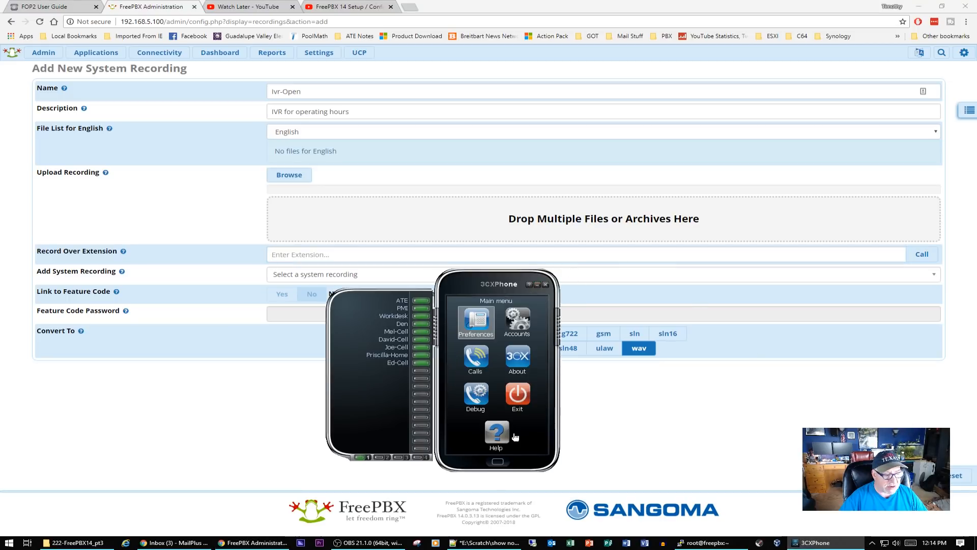
click(518, 323)
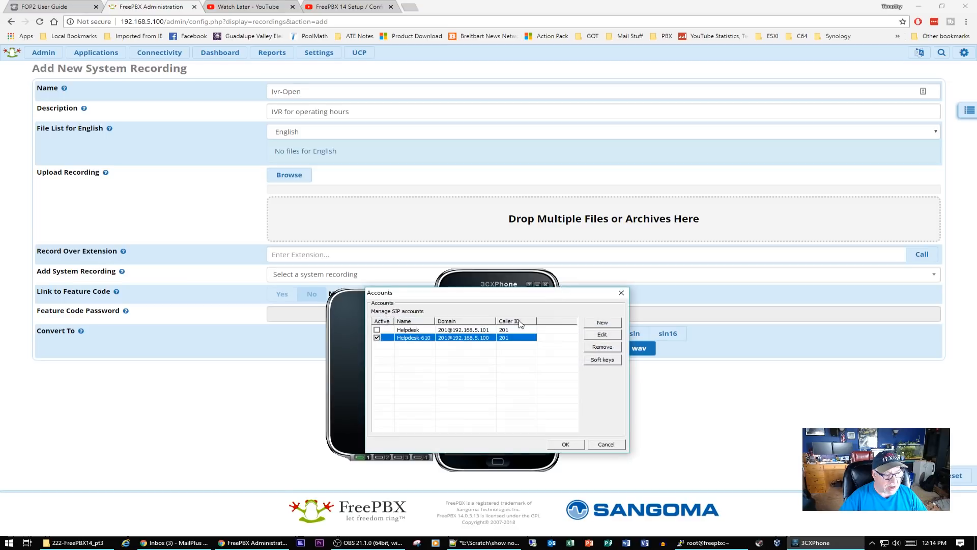
click(602, 334)
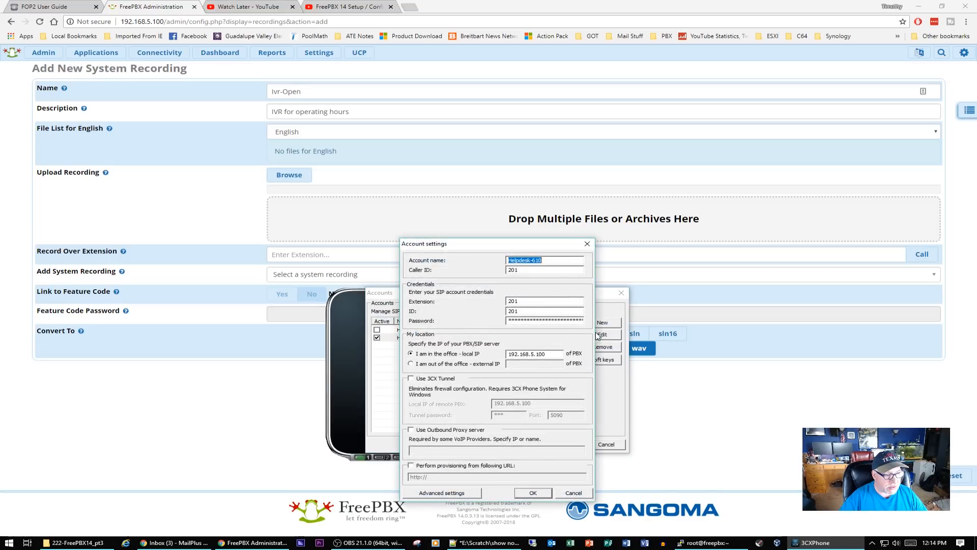
click(552, 260)
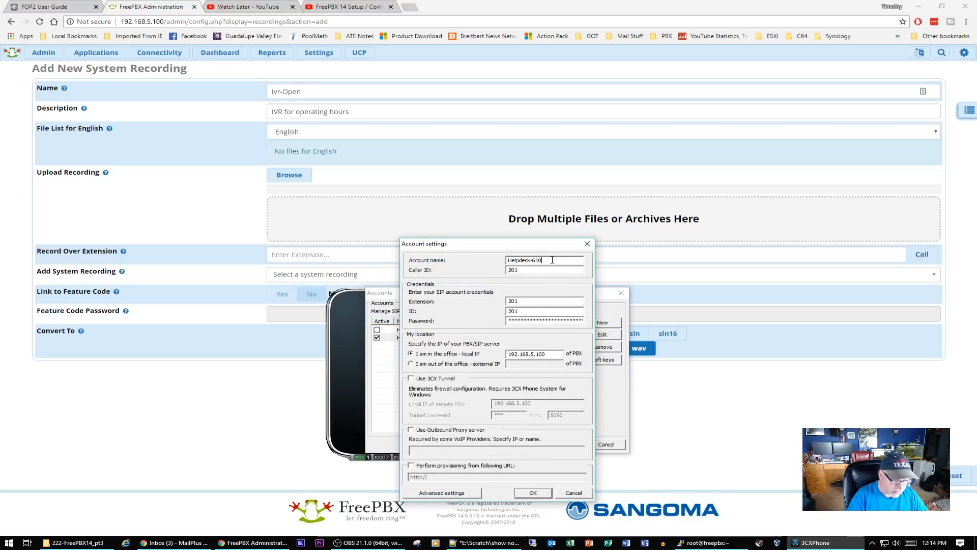
key(BackSpace)
key(BackSpace)
key(BackSpace)
text(201)
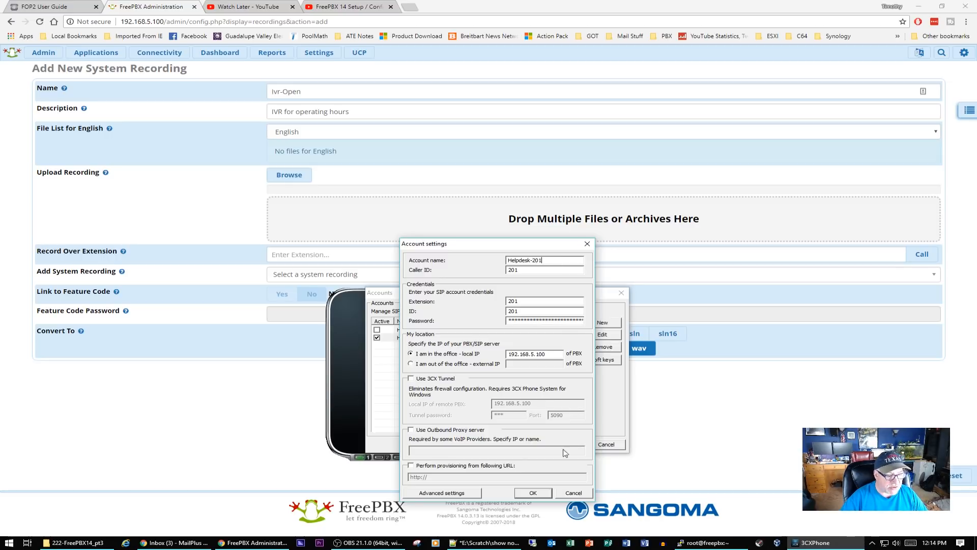
click(534, 493)
click(568, 445)
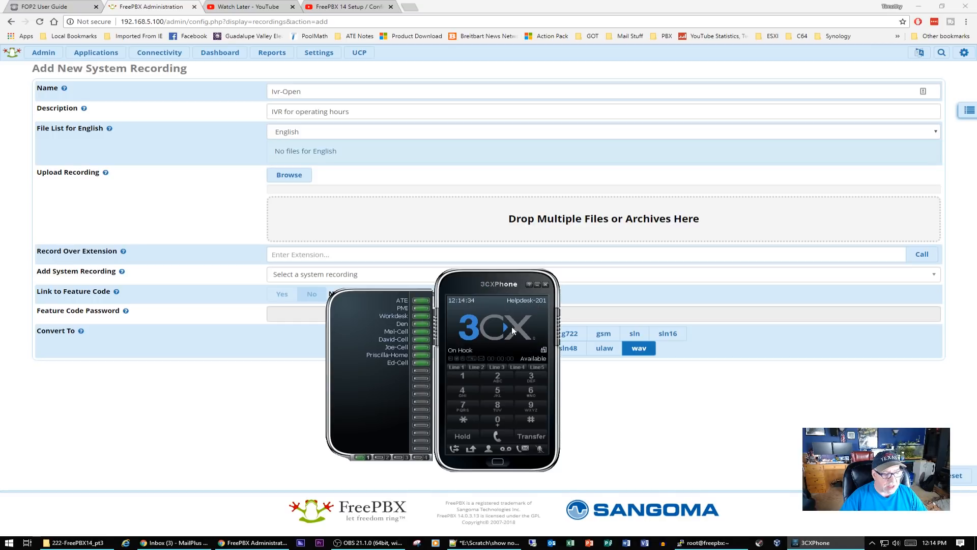
Move the 3CXPhone window aside and set the Ivr-Open recording's record-over extension to 201 in FreePBX.
drag(487, 277, 663, 270)
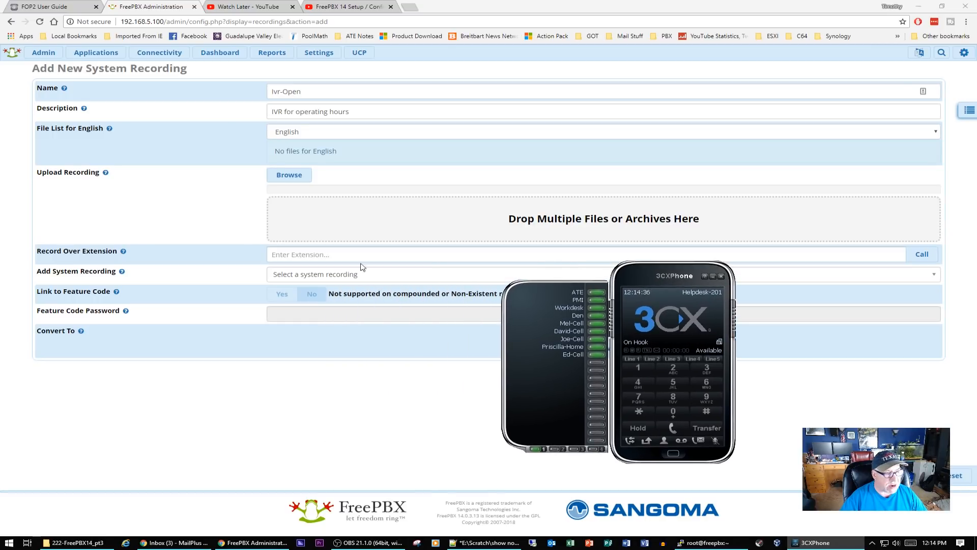
click(316, 255)
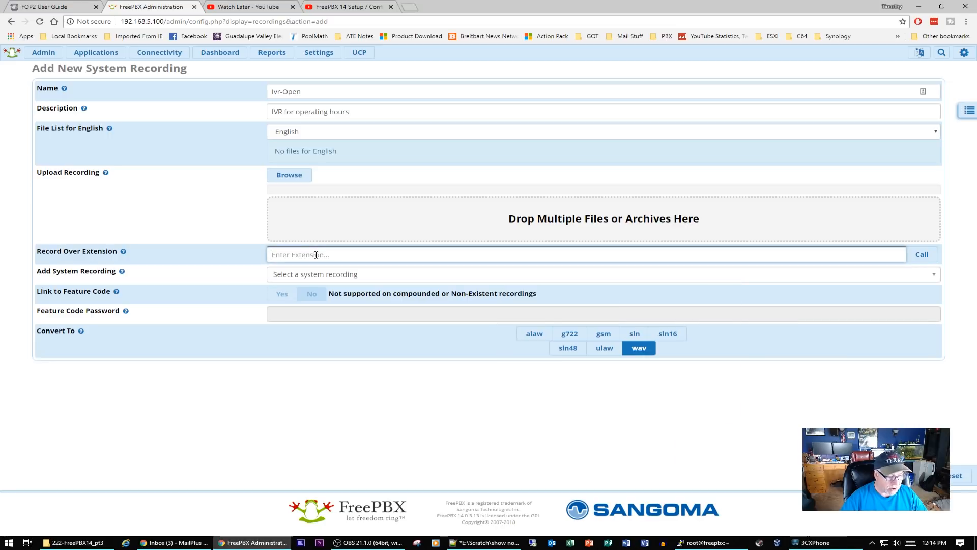
text(201)
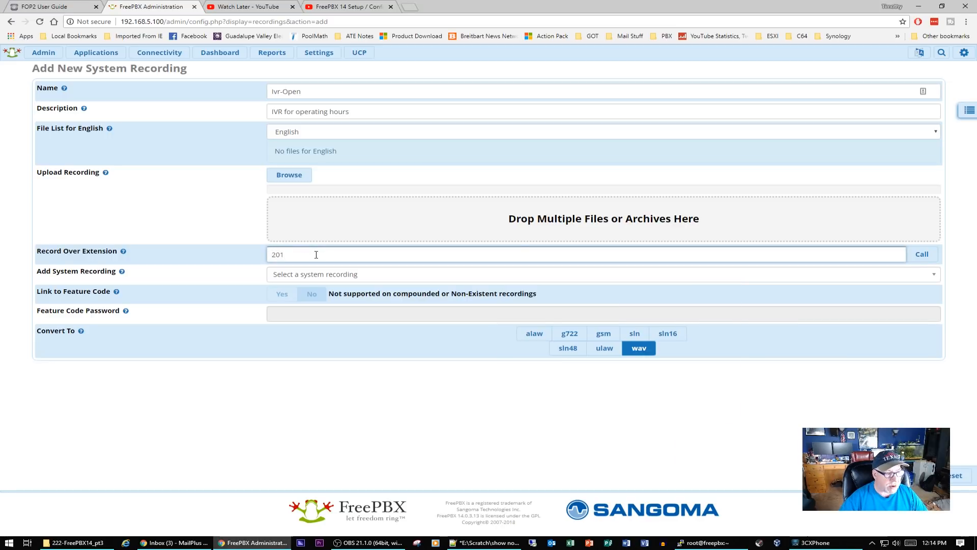
Have FreePBX call the extension, answer in 3CXPhone to record the open-hours message, then hang up and minimize the phone.
click(927, 257)
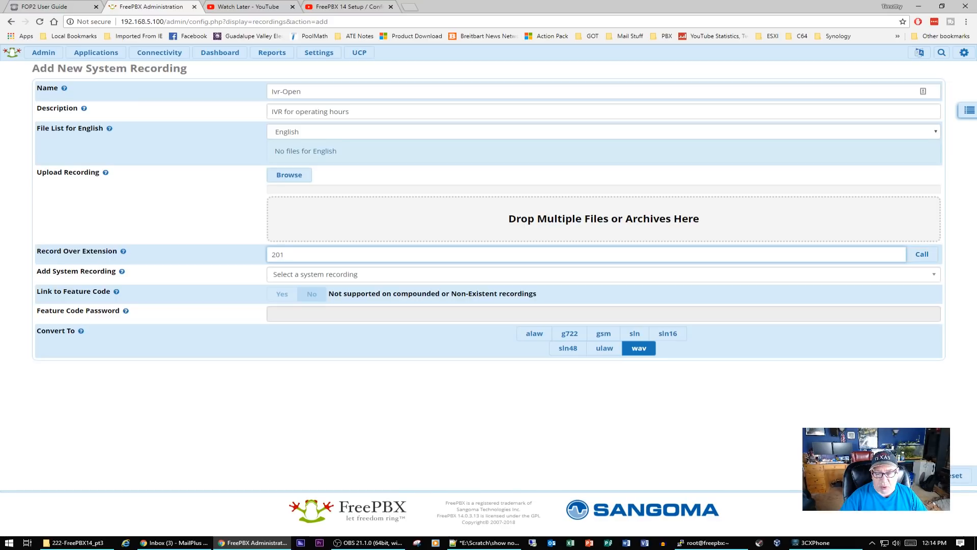
key(alt+Tab)
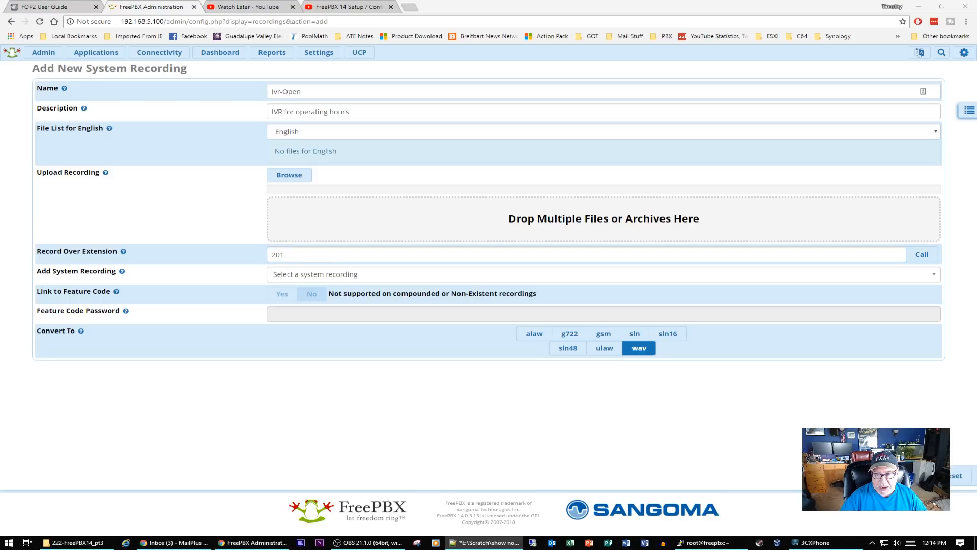
key(ctrl+Tab)
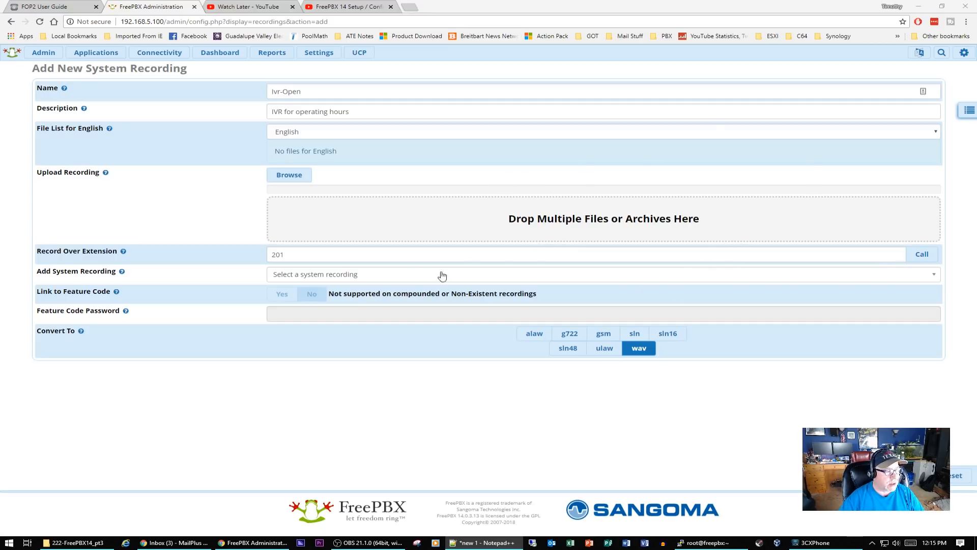
click(922, 257)
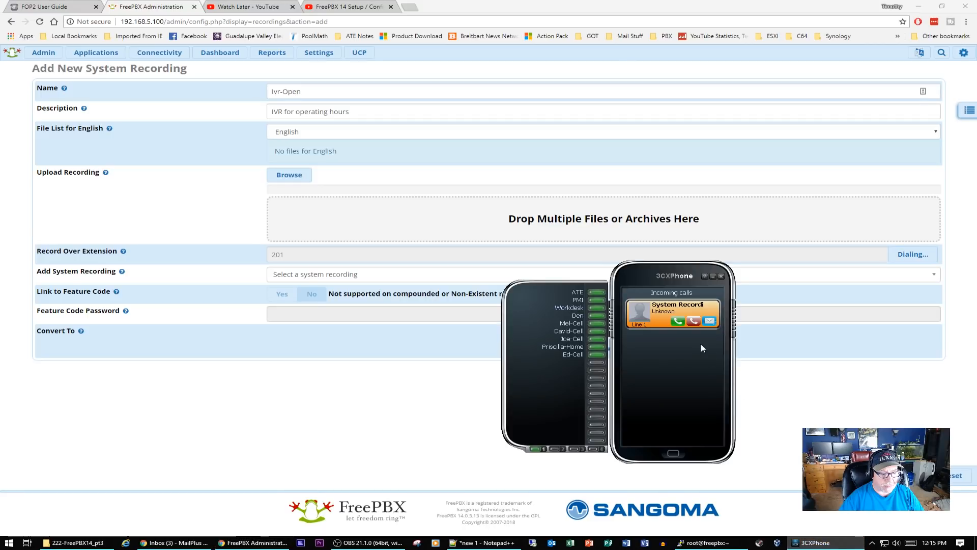
click(677, 321)
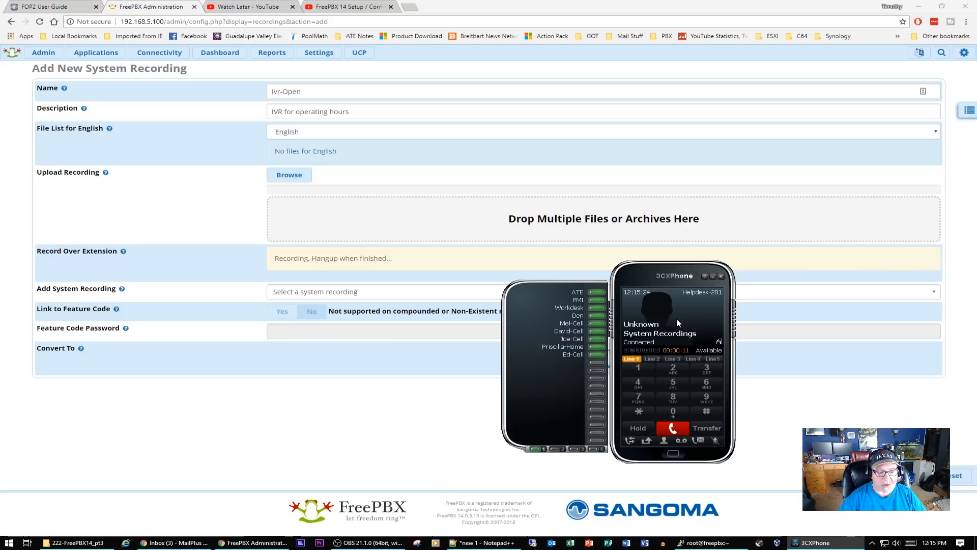
click(673, 428)
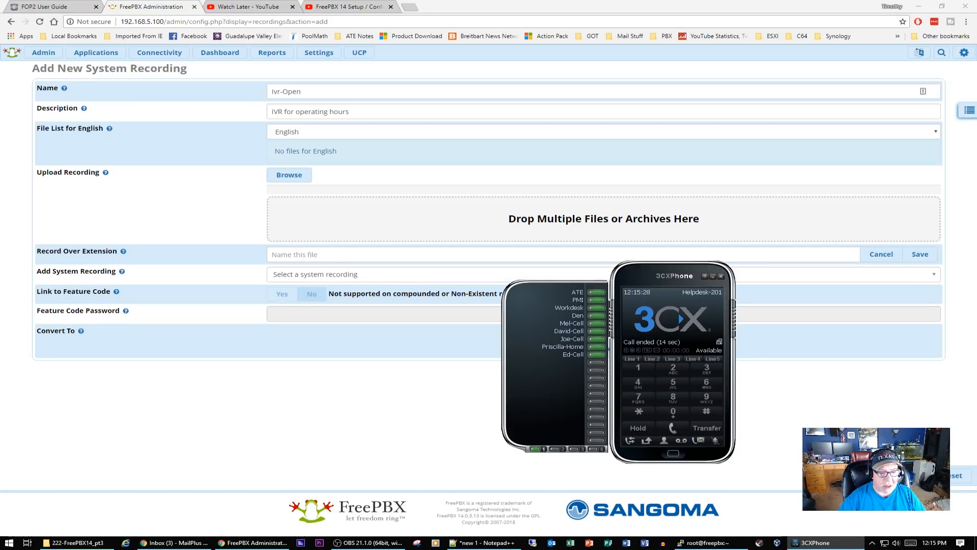
click(713, 276)
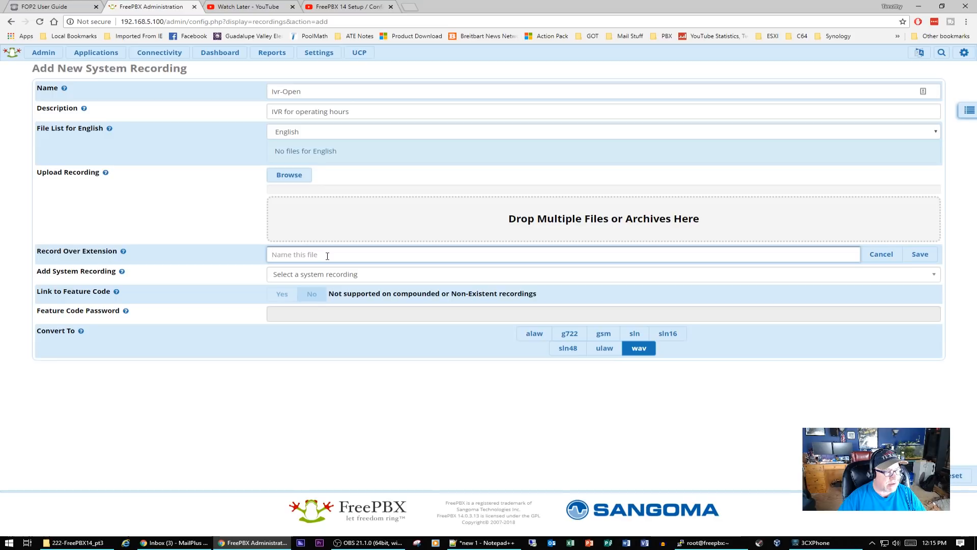
Save the recorded file as "ivropen" and submit the system recording, accepting the media conversion.
text(i)
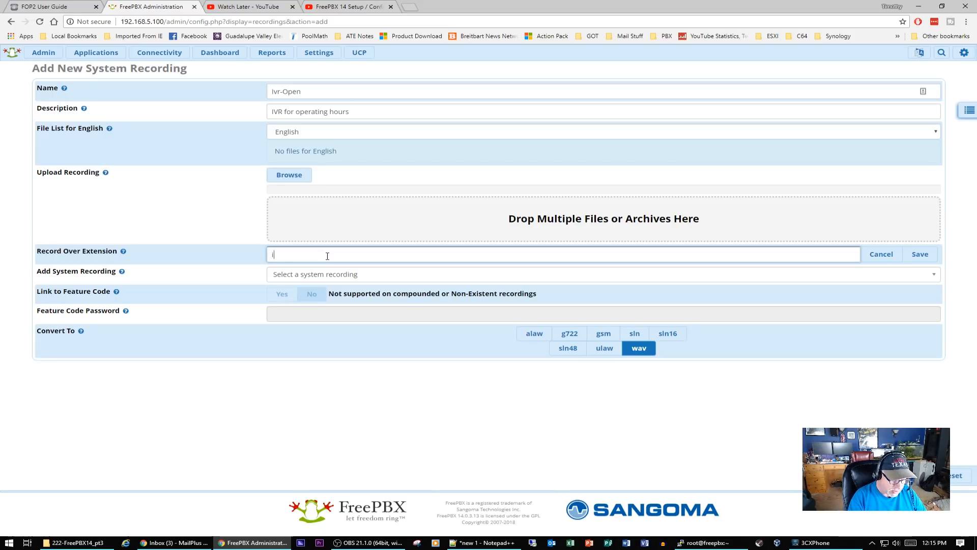
text(vropen)
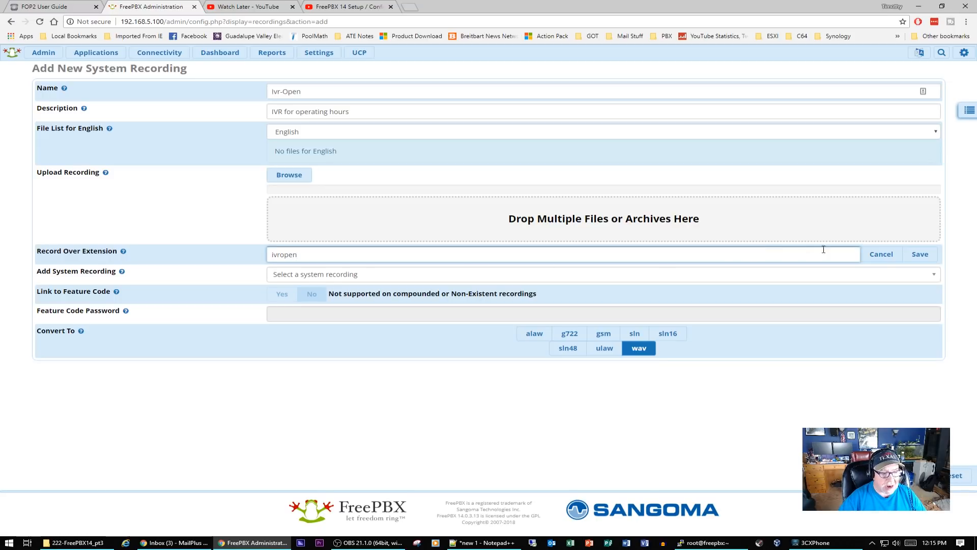
click(920, 254)
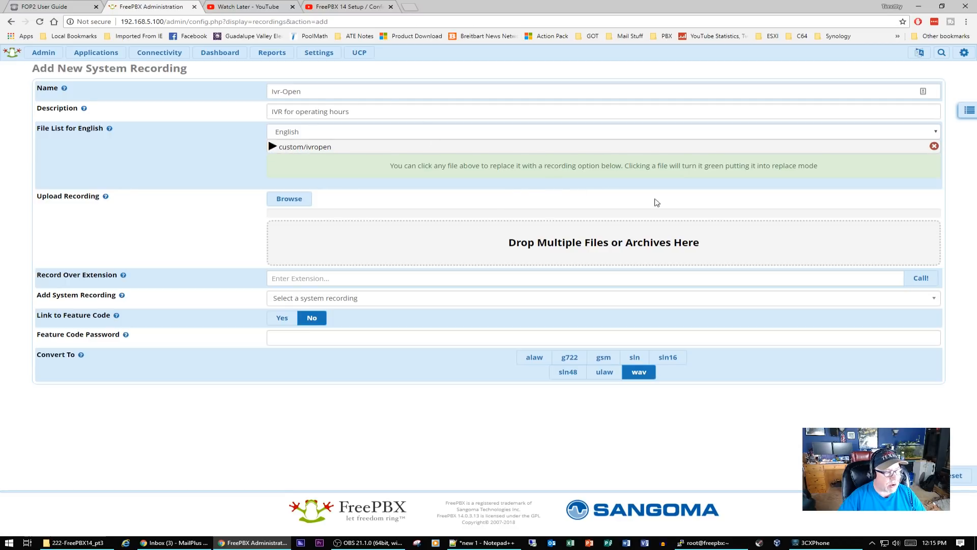
click(911, 475)
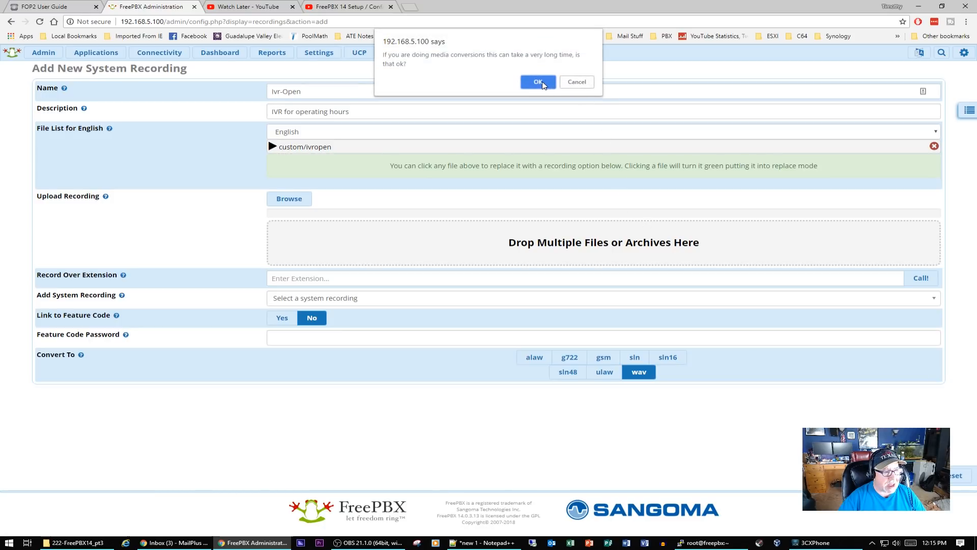
click(542, 83)
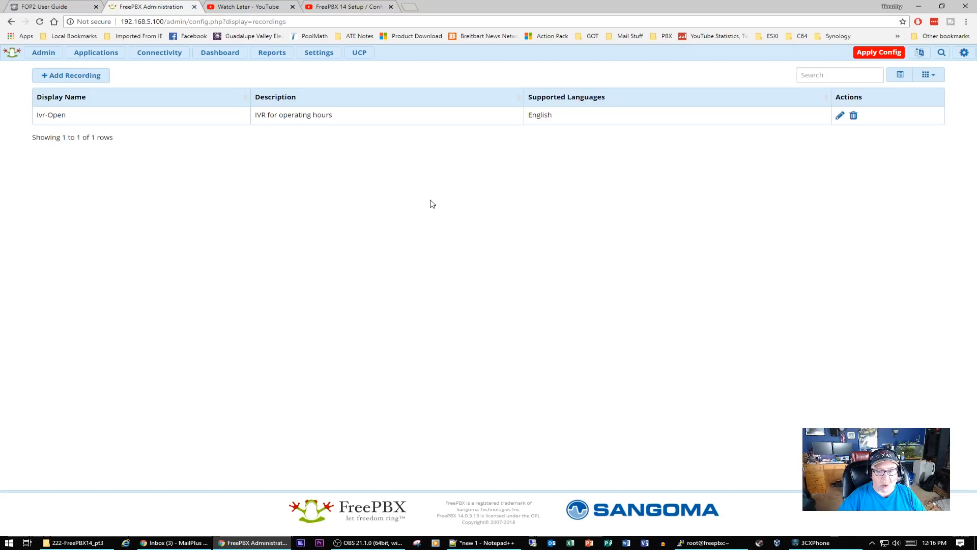
Add another system recording named "Ivr-Closed" with the description "Closed IVR message".
click(75, 76)
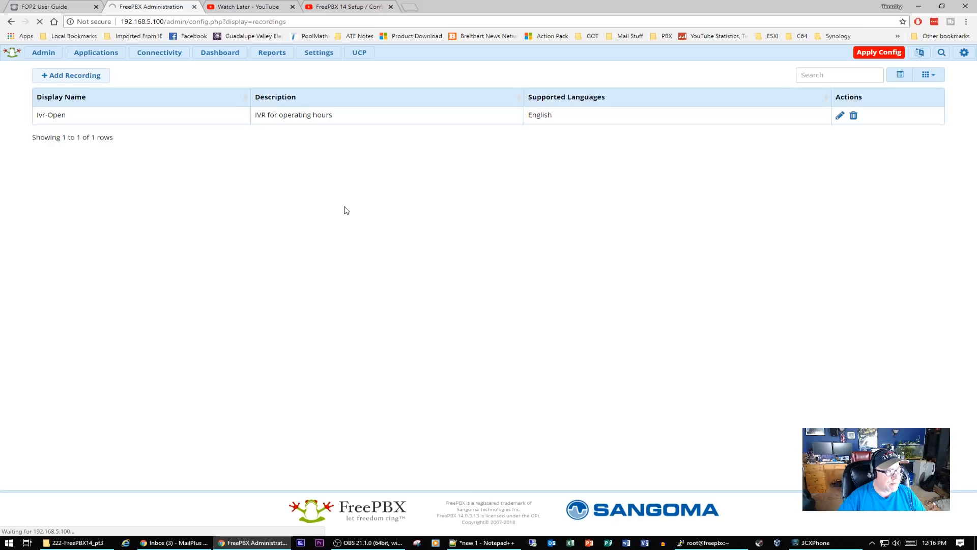
click(314, 96)
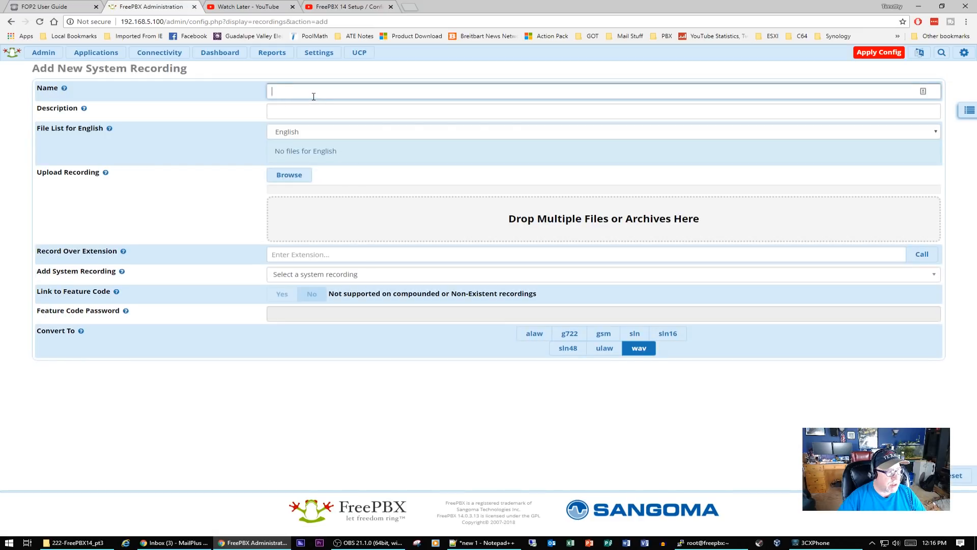
text(IN)
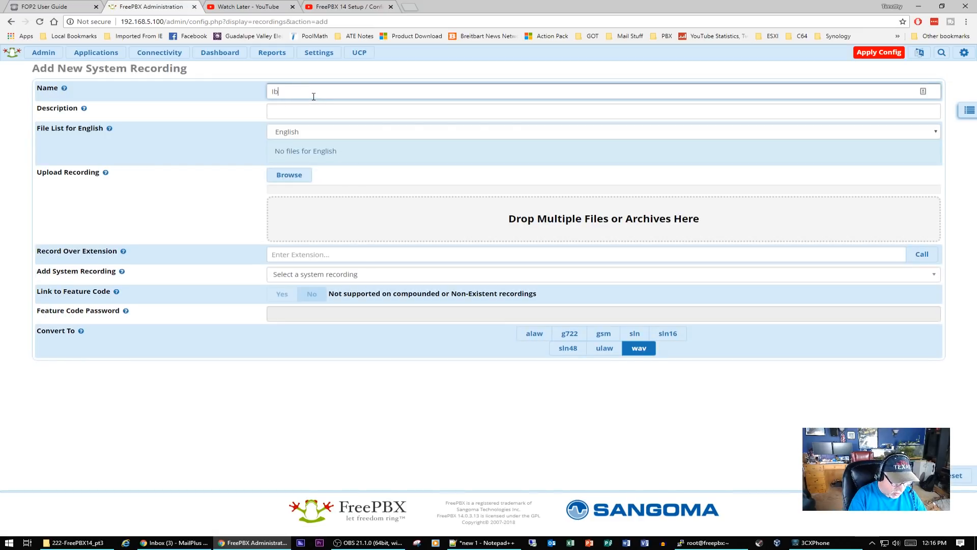
key(BackSpace)
text(vr)
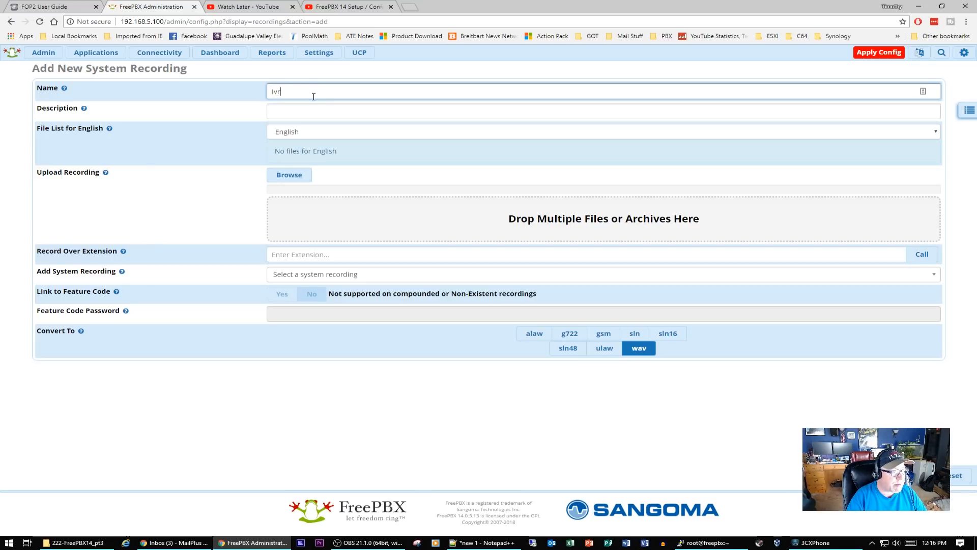
text(-Cl)
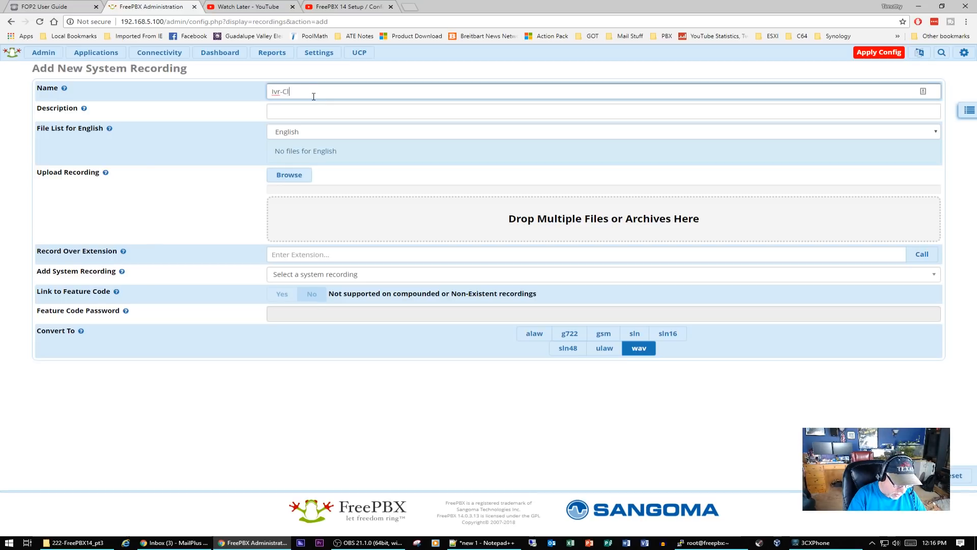
text(osed)
click(321, 111)
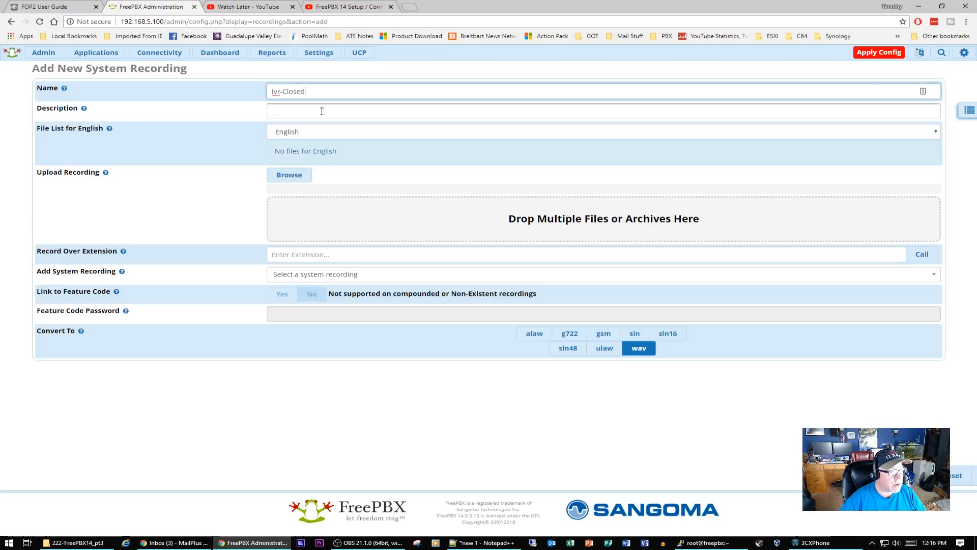
text(Cl)
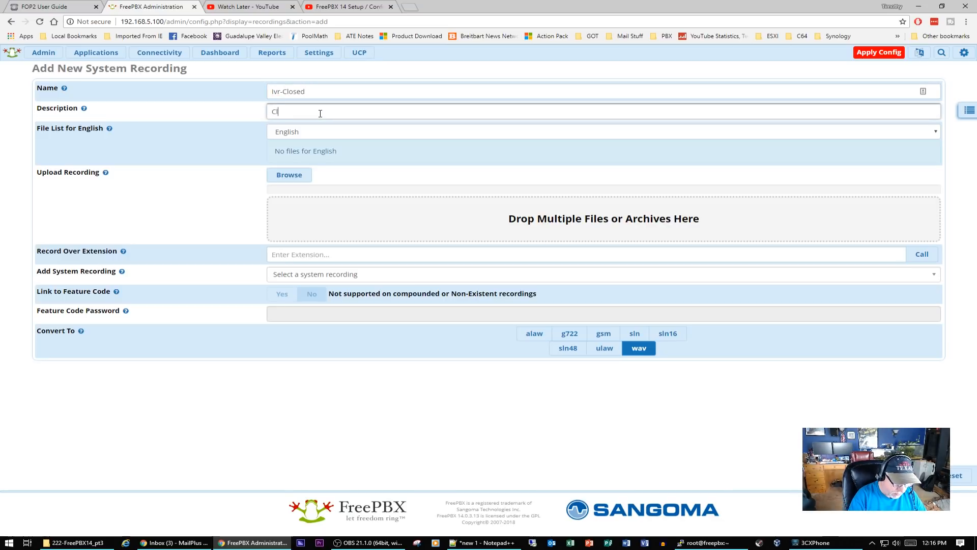
text(osed IVR message)
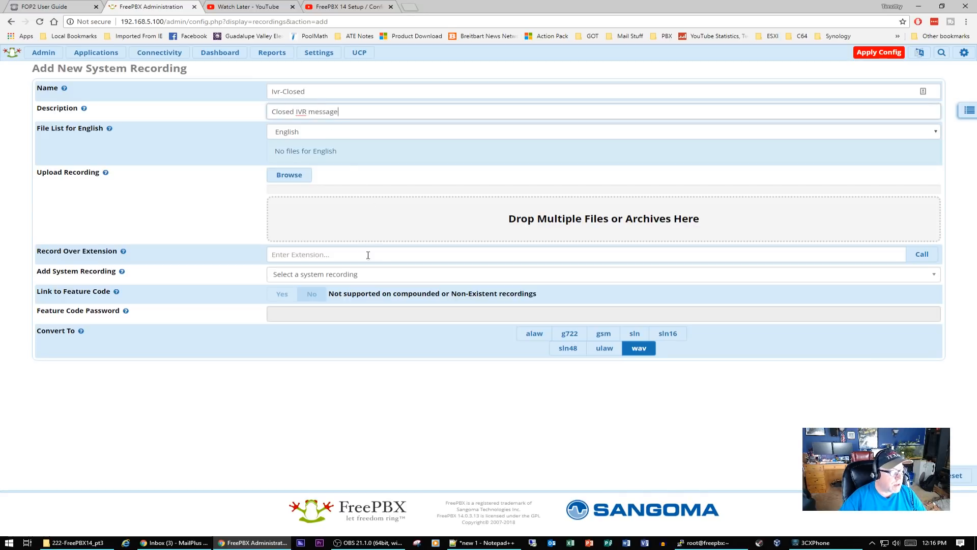
Set the Ivr-Closed recording's record-over extension to 201 and try to submit it.
click(308, 254)
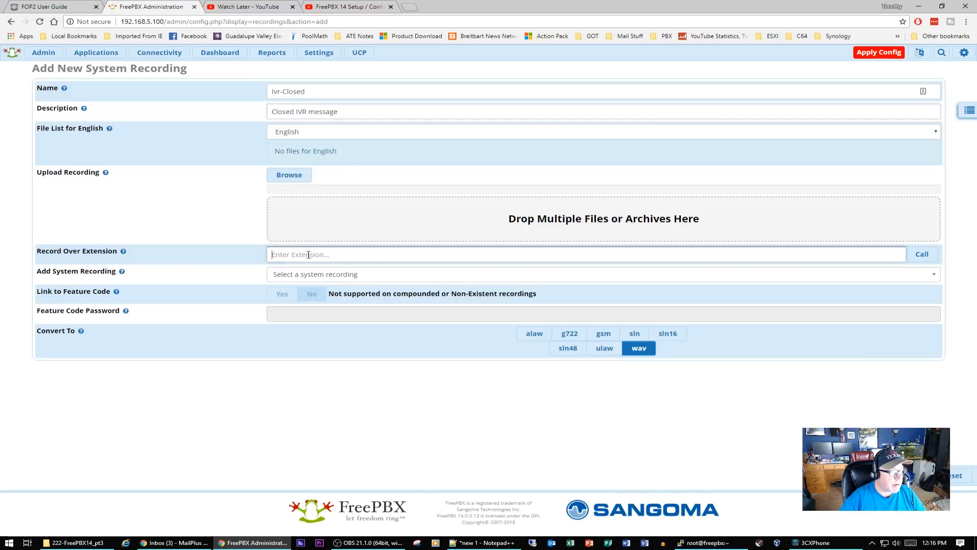
text(201)
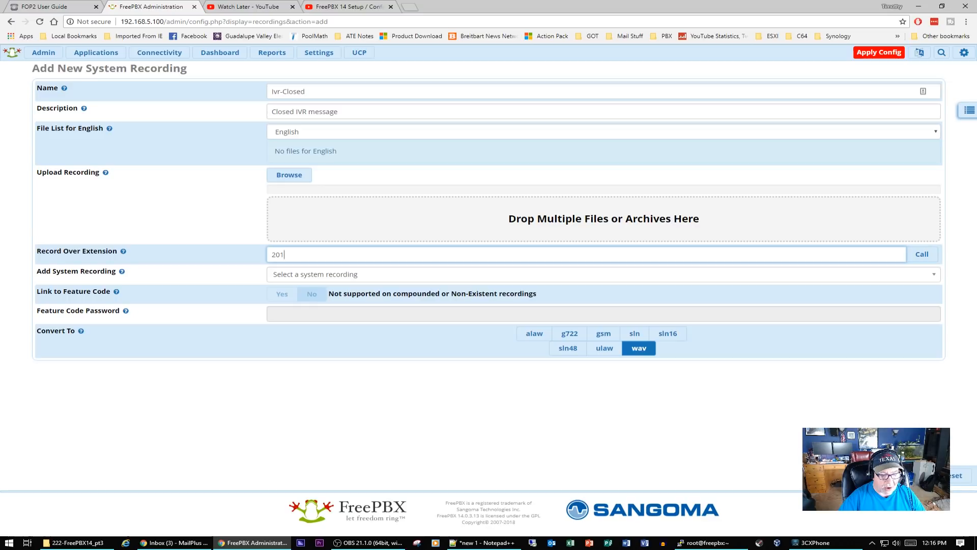
click(924, 475)
mouse_move(826, 544)
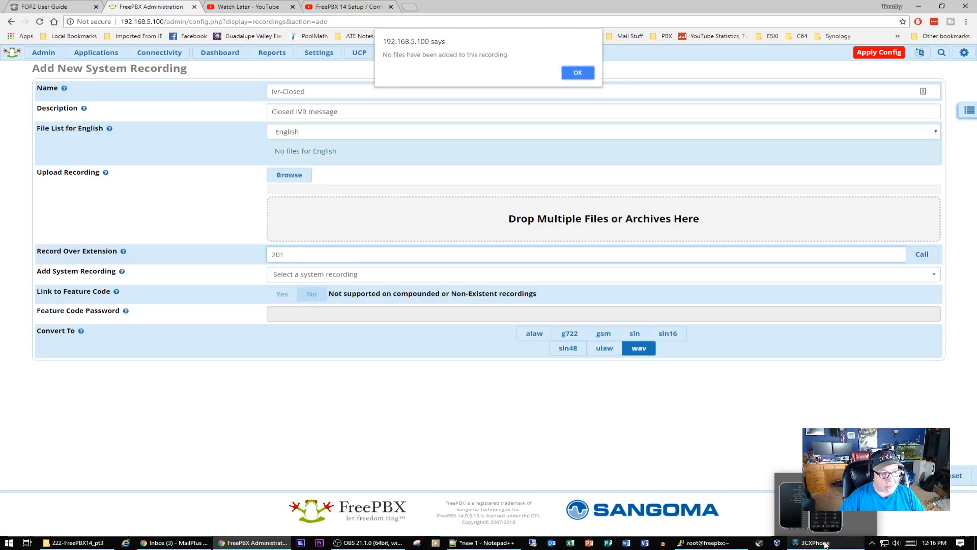
click(578, 72)
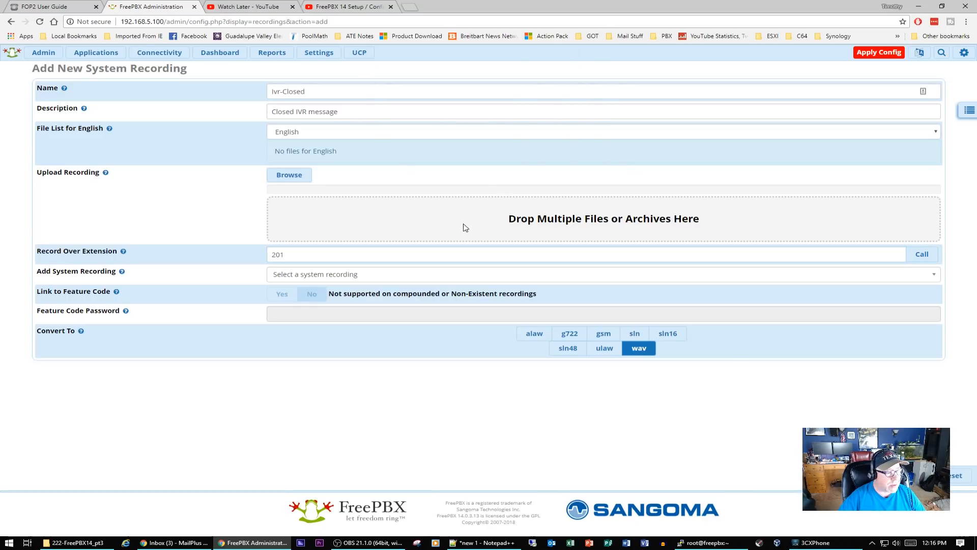
Have FreePBX call extension 201, answer in 3CXPhone to record the closed-hours message, and hang up.
click(922, 254)
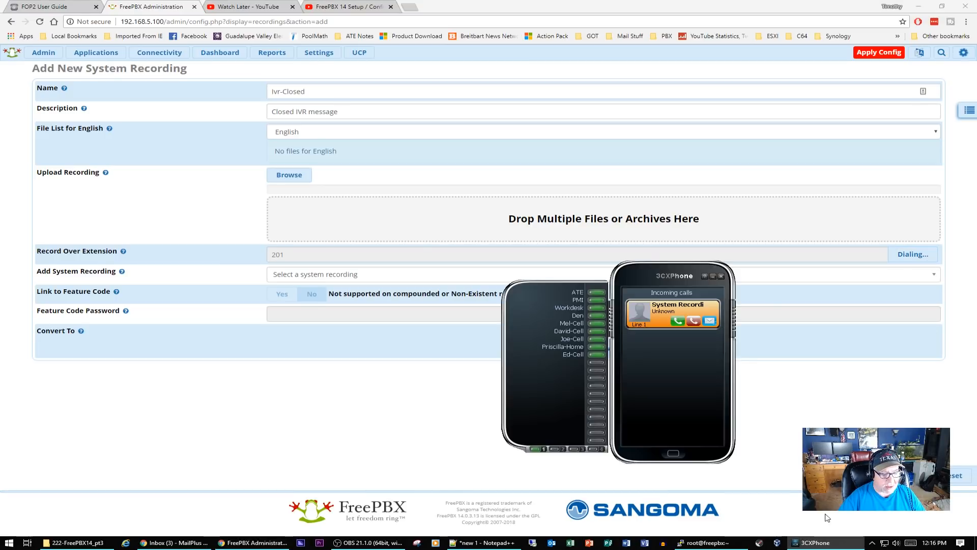
click(677, 320)
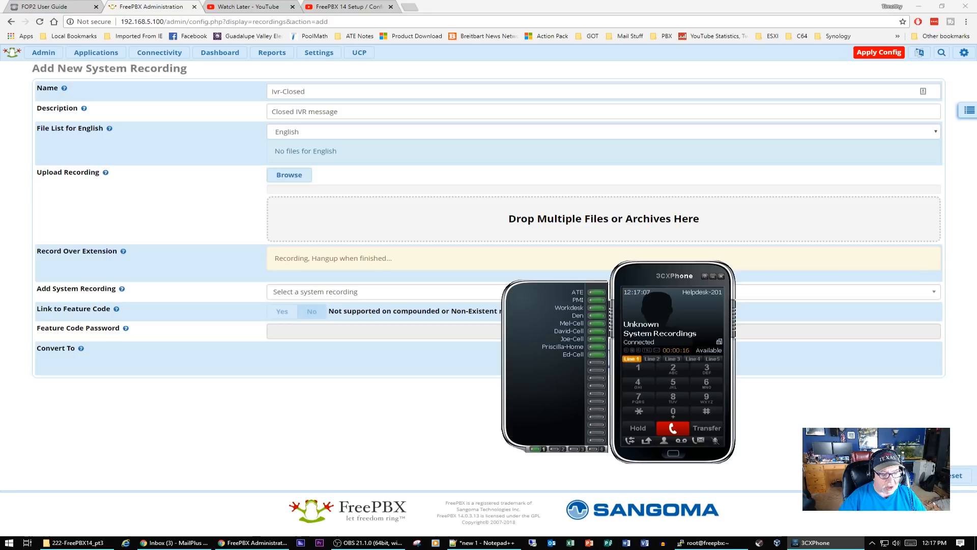
click(673, 430)
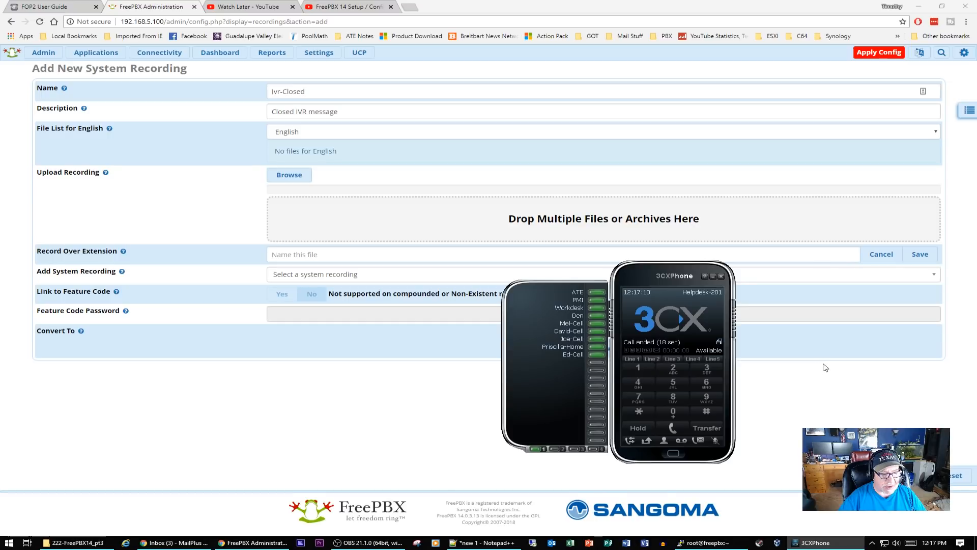
Save the phone recording for the Ivr-Closed message under the file name "ivrclosed".
click(333, 256)
text(i)
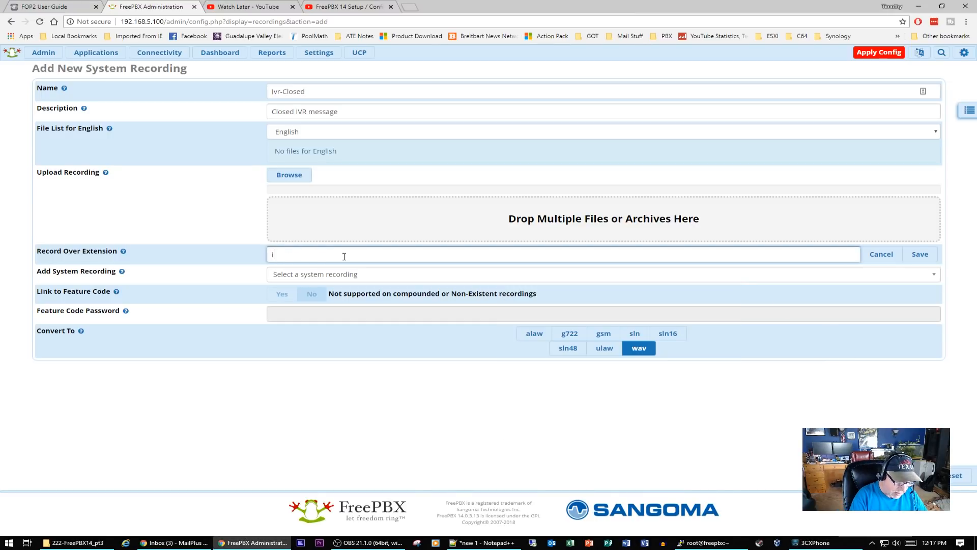
text(vrclosed)
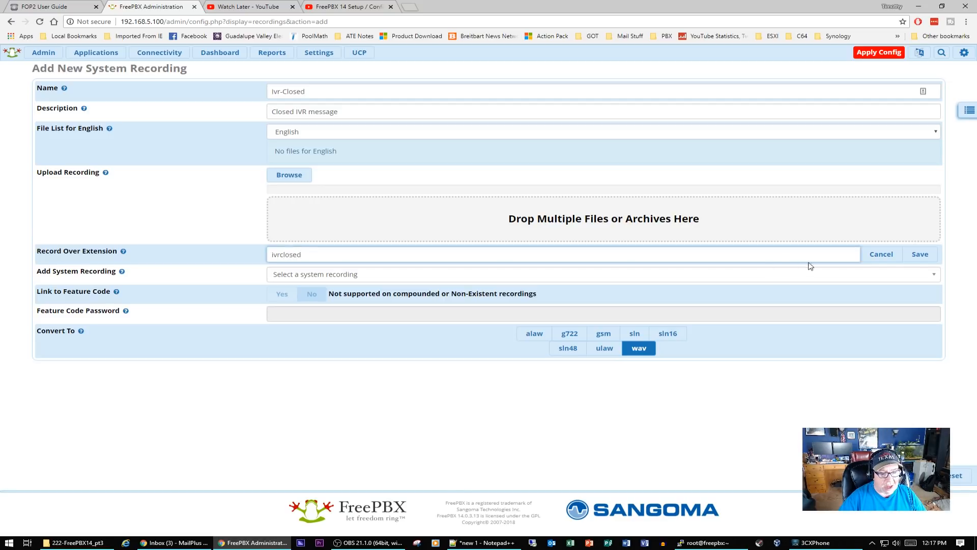
click(924, 255)
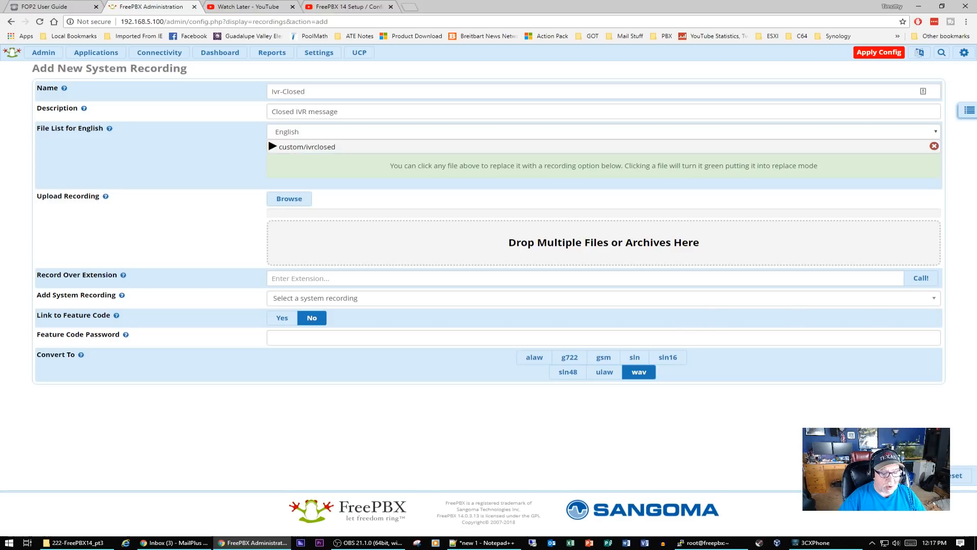
Submit the Ivr-Closed system recording, accepting the media conversion, and apply the configuration.
click(916, 475)
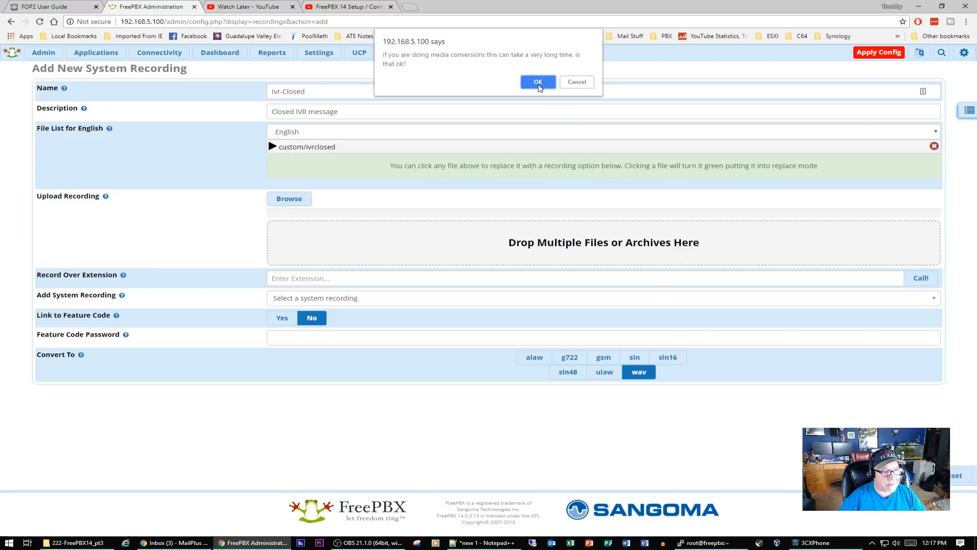
click(537, 80)
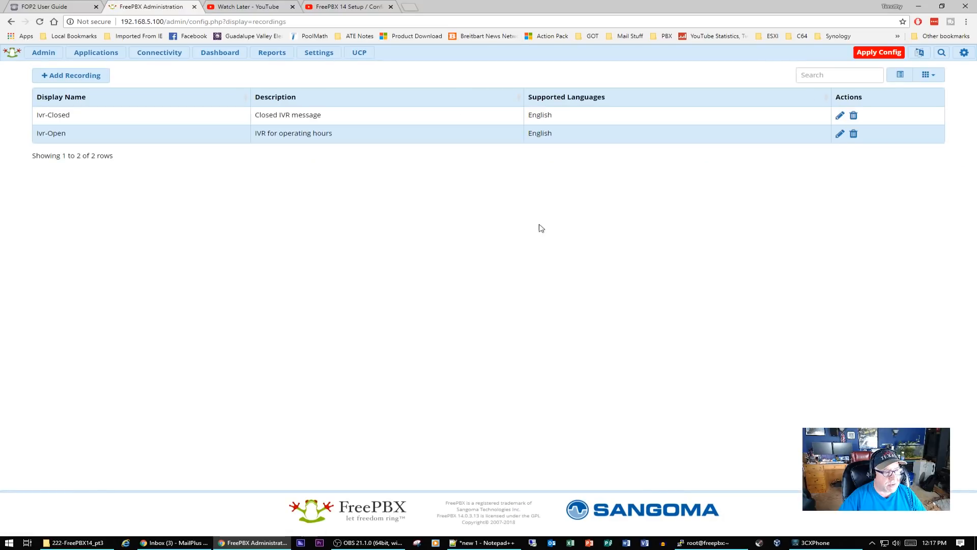
click(880, 57)
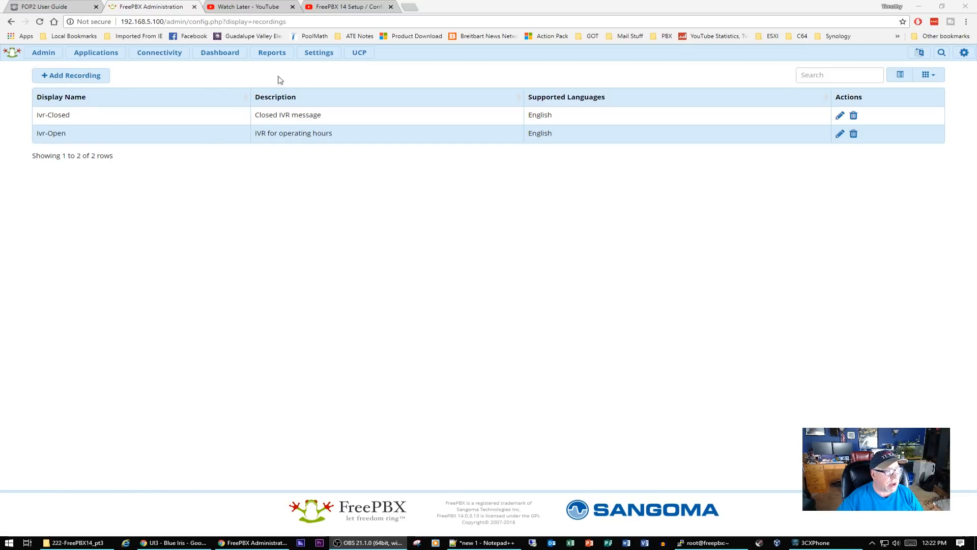
Open the Ivr-Open system recording for editing and play back its custom/ivropen file.
click(43, 52)
click(83, 389)
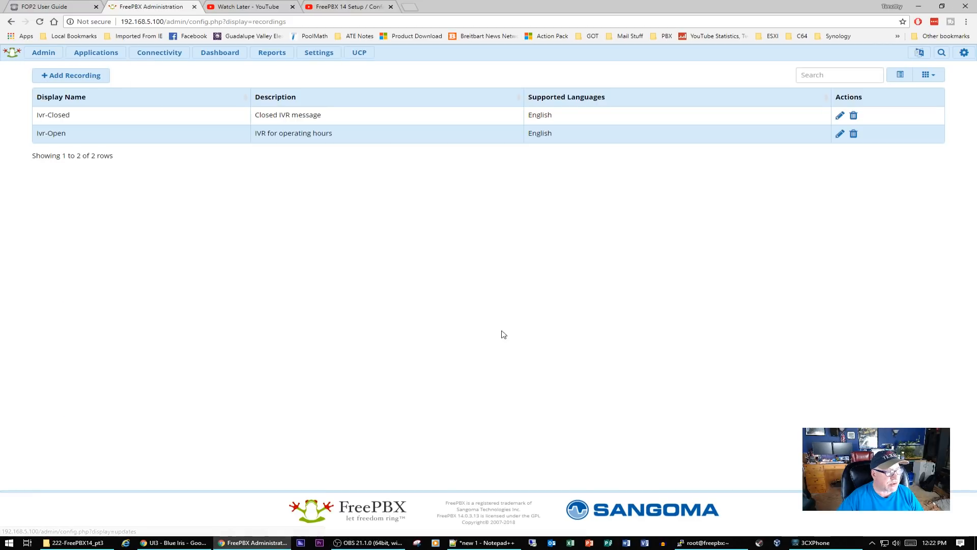
click(840, 134)
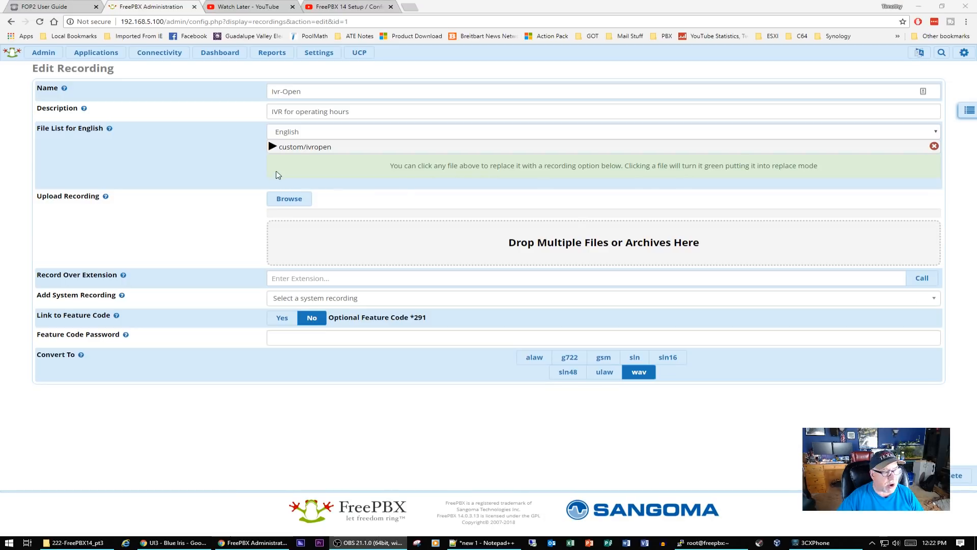
click(273, 148)
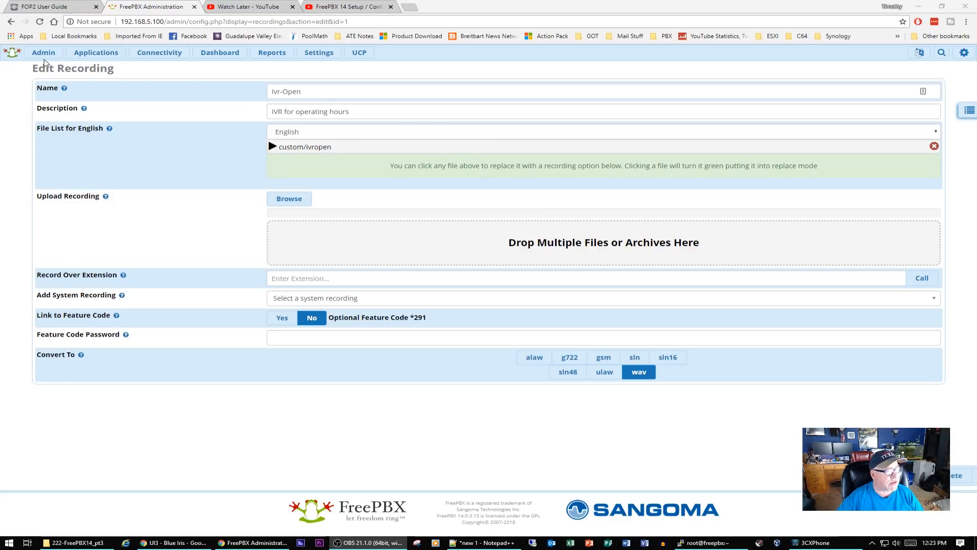
Return to the system recordings list, open Ivr-Closed and play back its custom/ivrclosed file.
click(44, 56)
click(84, 389)
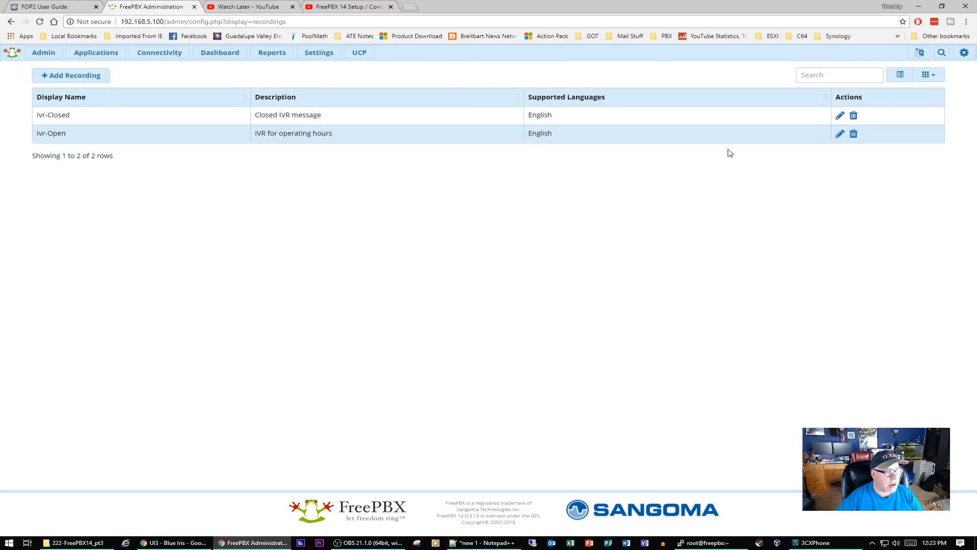
click(840, 116)
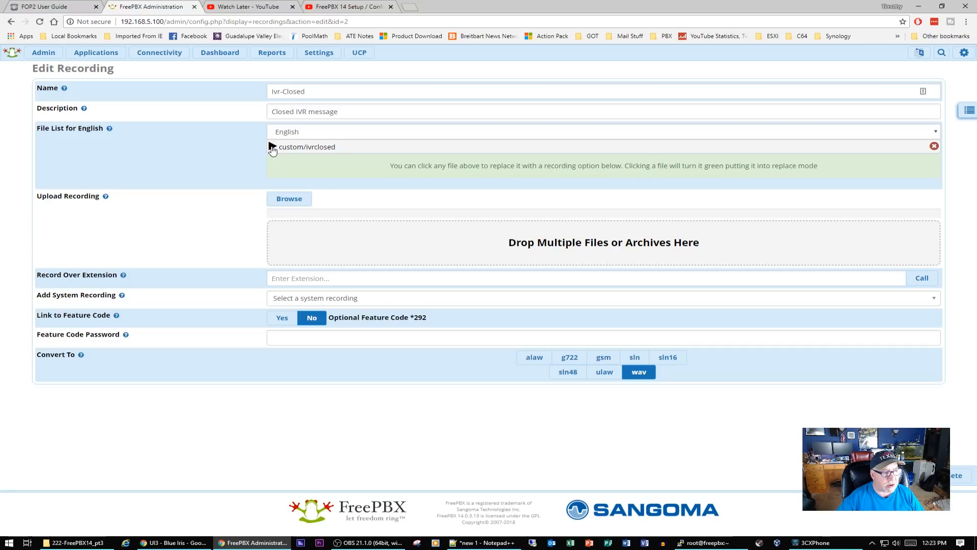
click(272, 147)
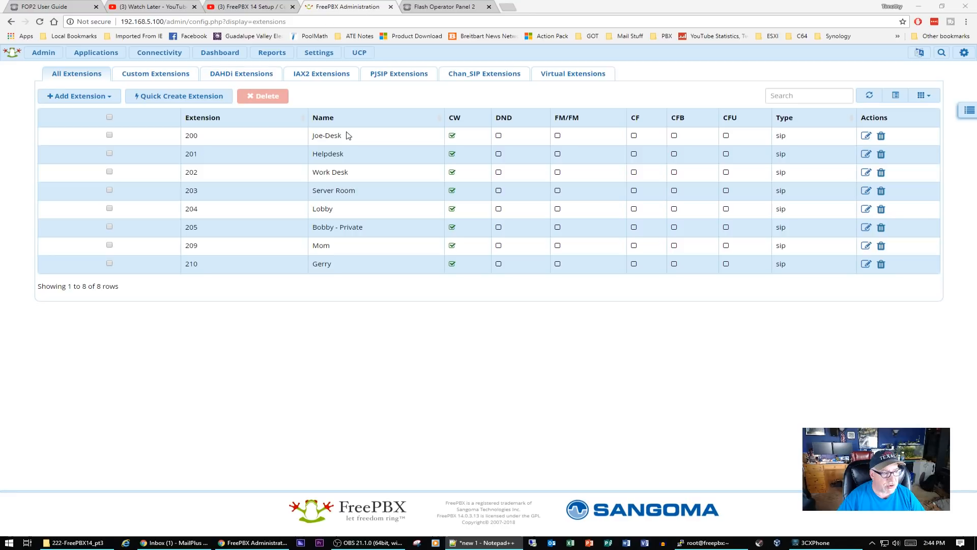
Review the voicemail settings of extension 200 and of extension 201.
click(865, 136)
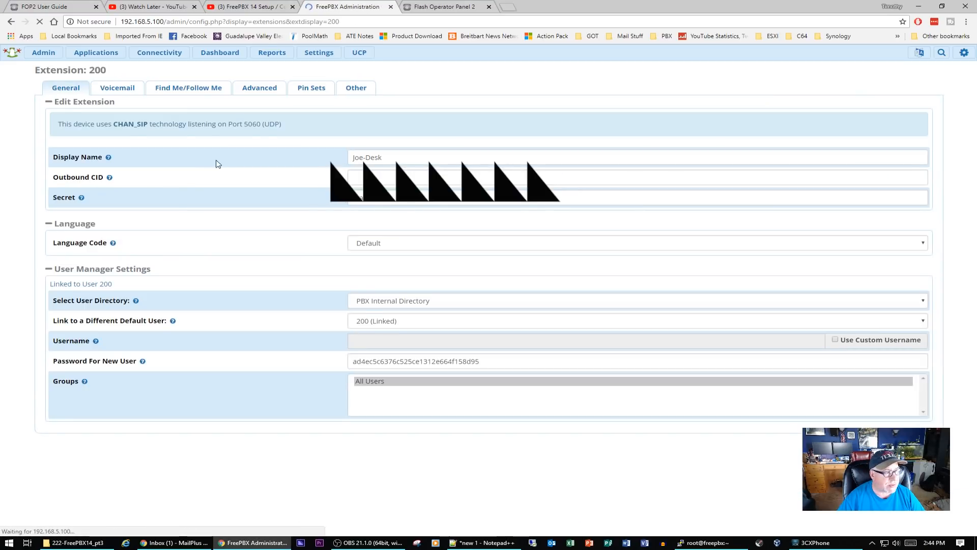
click(117, 88)
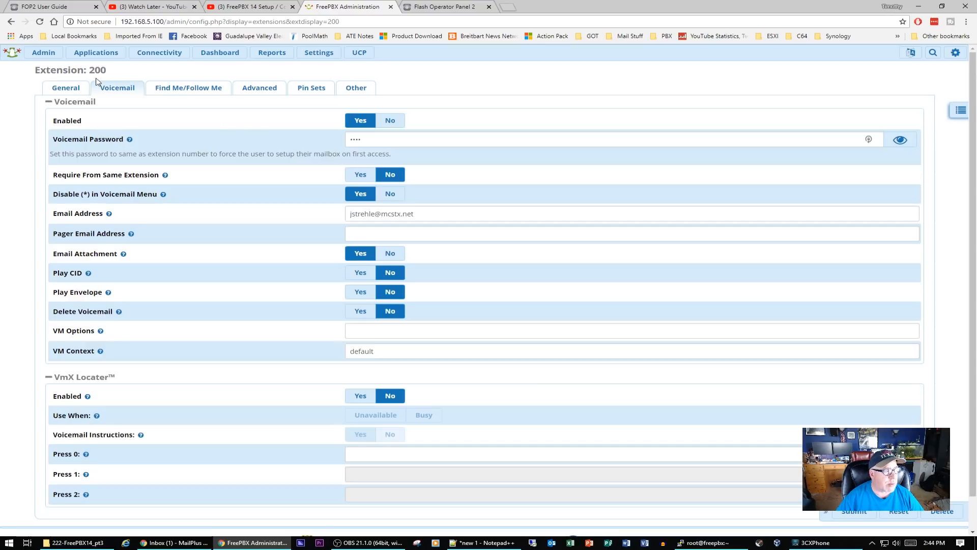
click(95, 53)
click(96, 223)
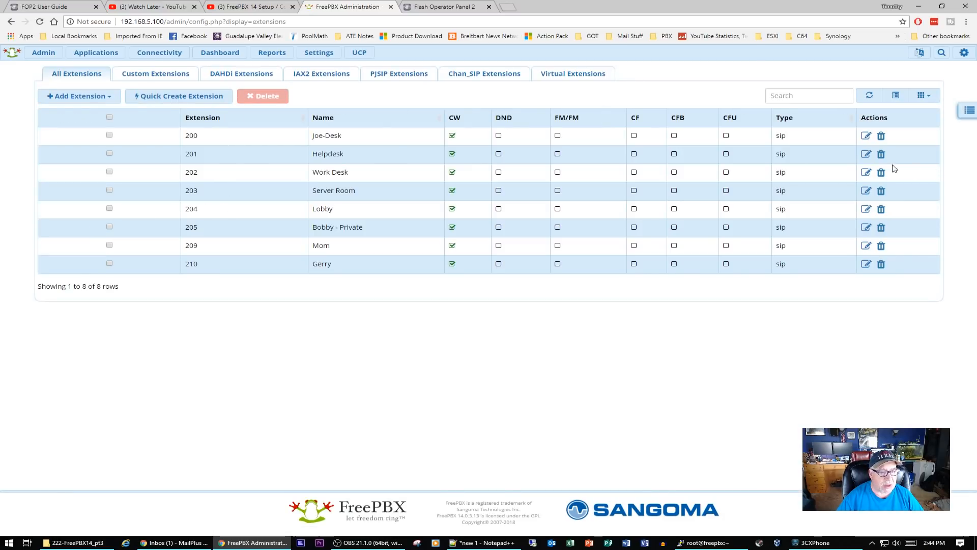
click(866, 154)
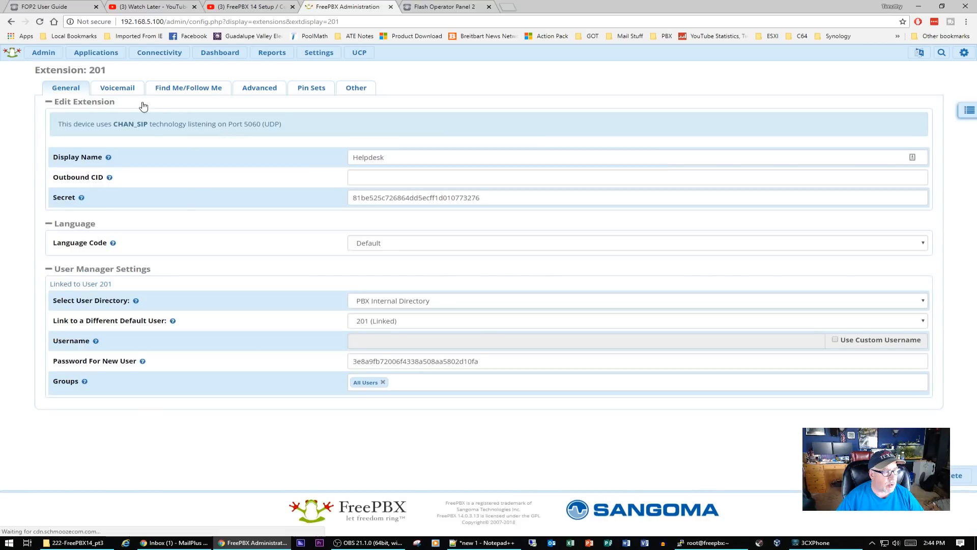
click(117, 88)
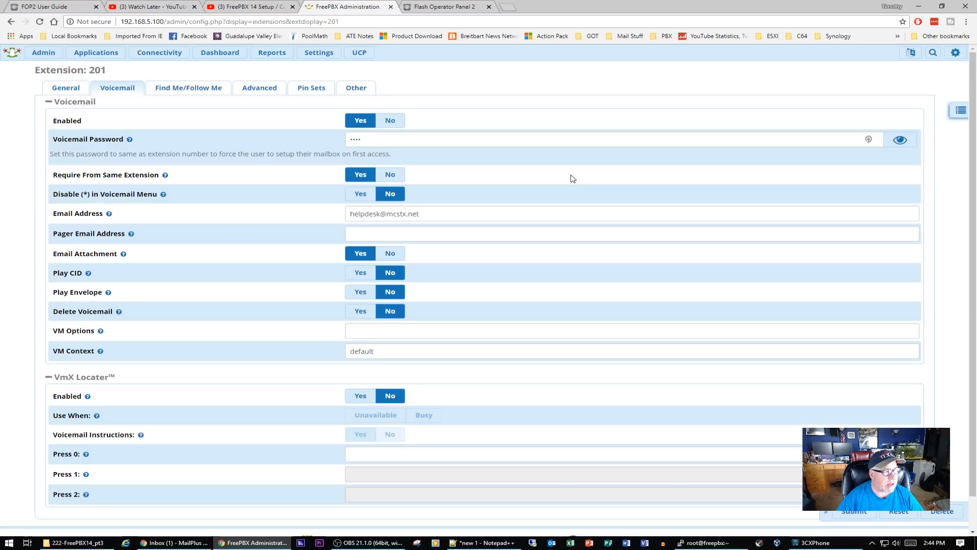
Set the Sales ring group's no-answer destination to extension 200's voicemail with the Unavailable Message, and submit and apply the change.
mouse_move(43, 53)
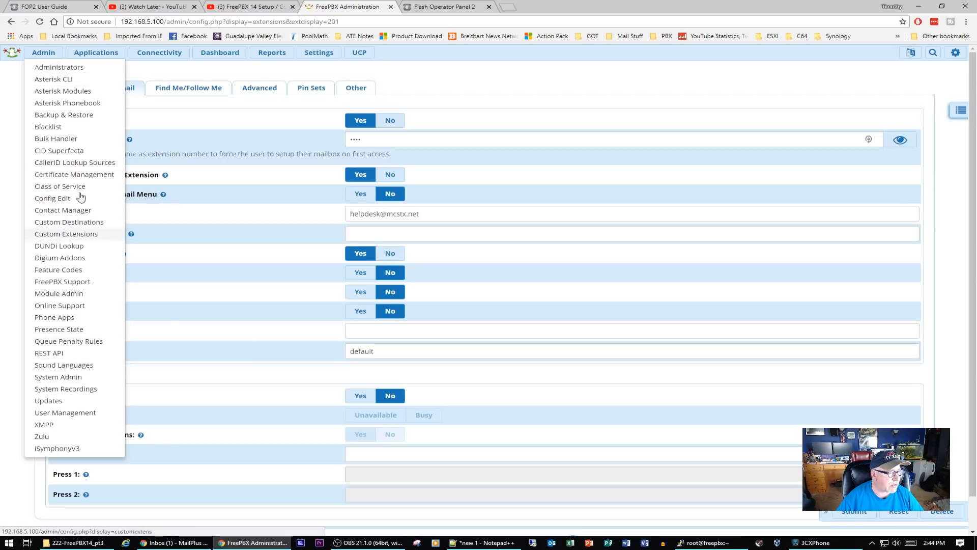
mouse_move(91, 56)
click(106, 366)
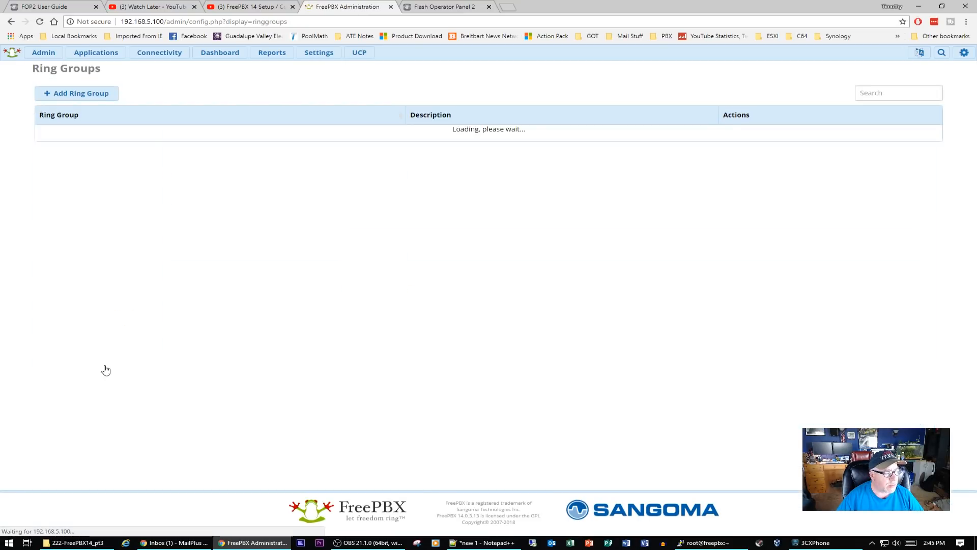
click(728, 133)
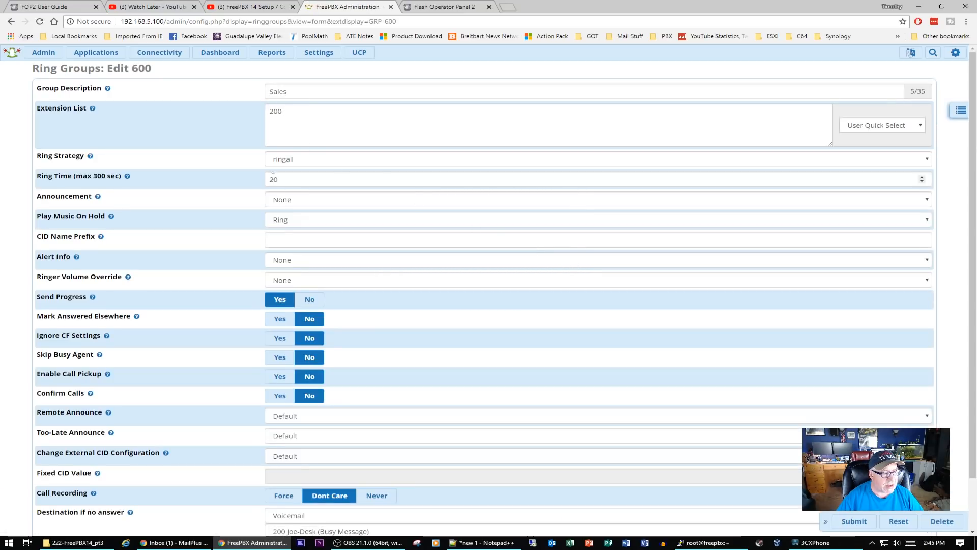
scroll(217, 241, down, 2)
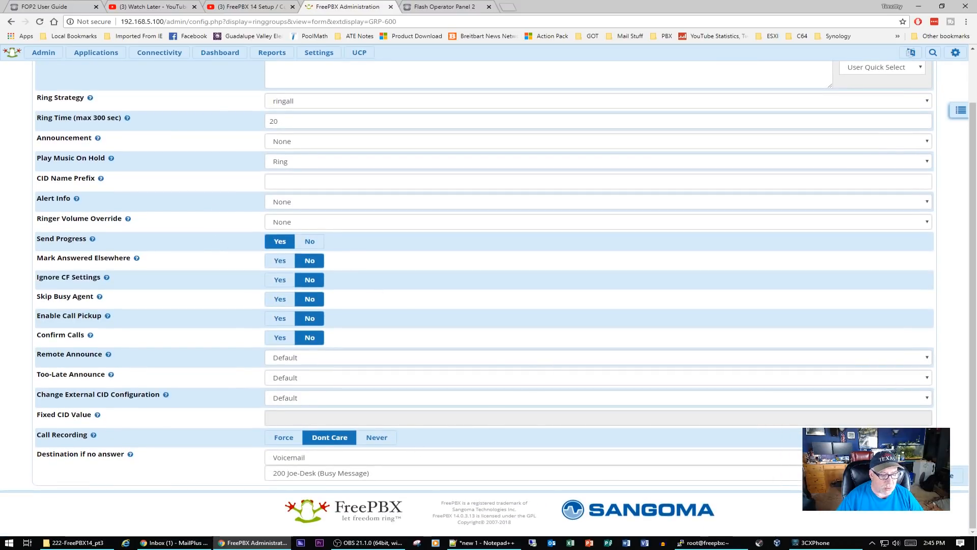
click(698, 478)
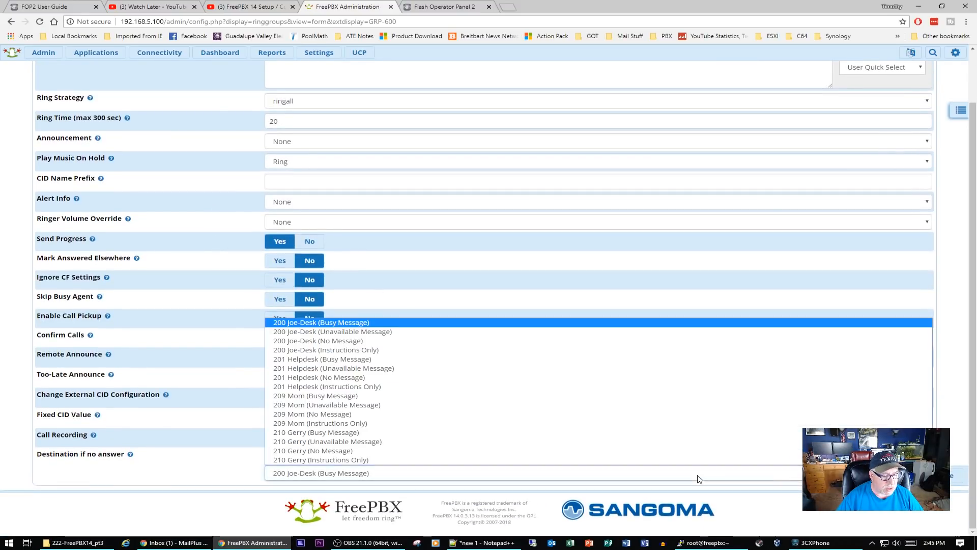
click(379, 332)
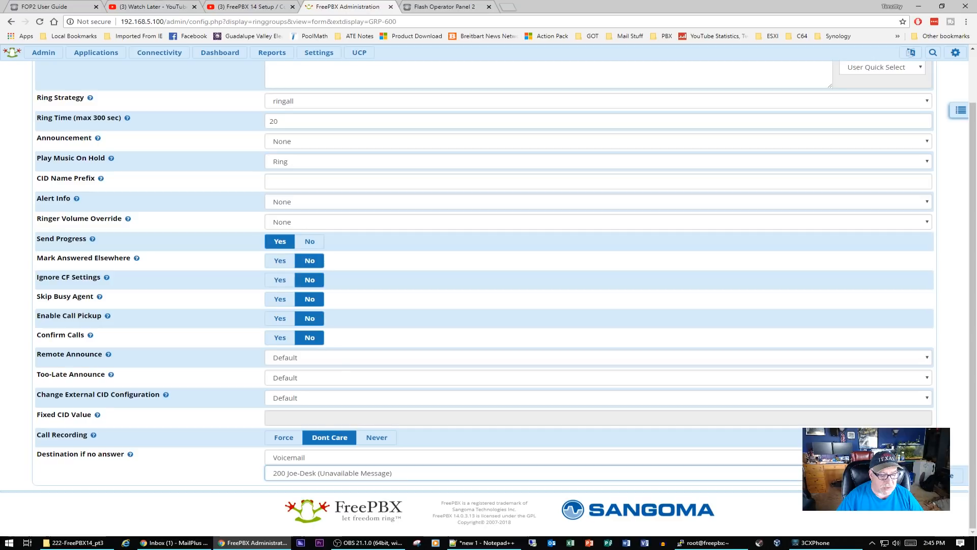
click(857, 476)
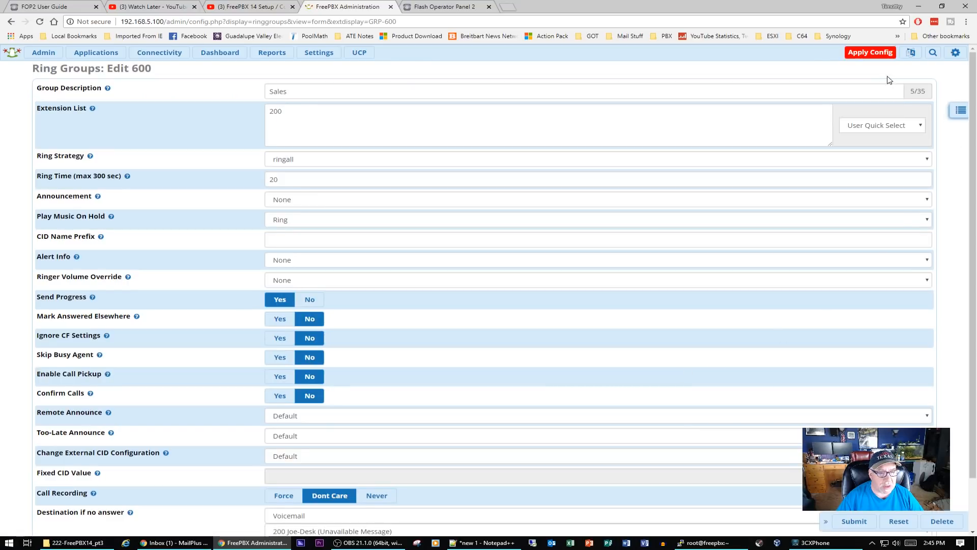
click(869, 55)
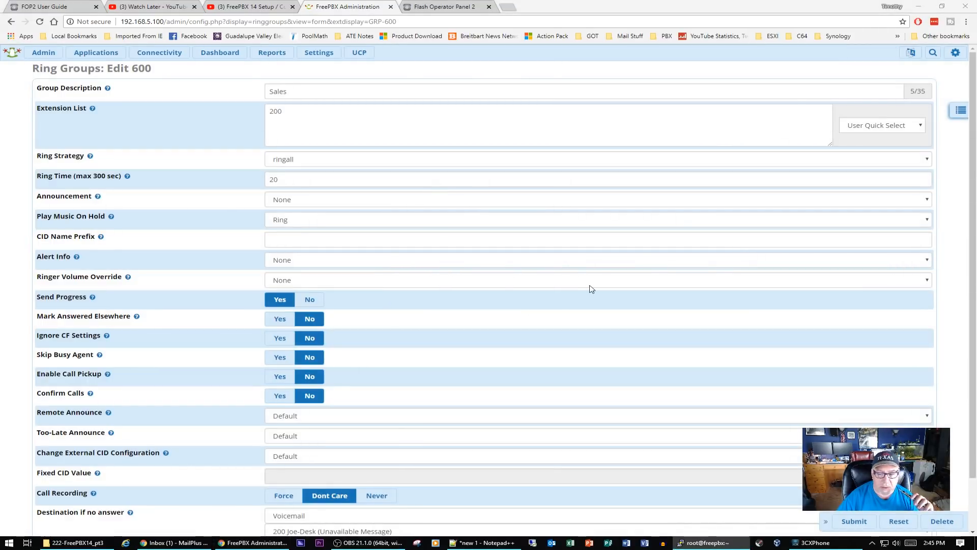
Open the Support ring group (601) for editing and check the extensions in its extension list.
click(102, 57)
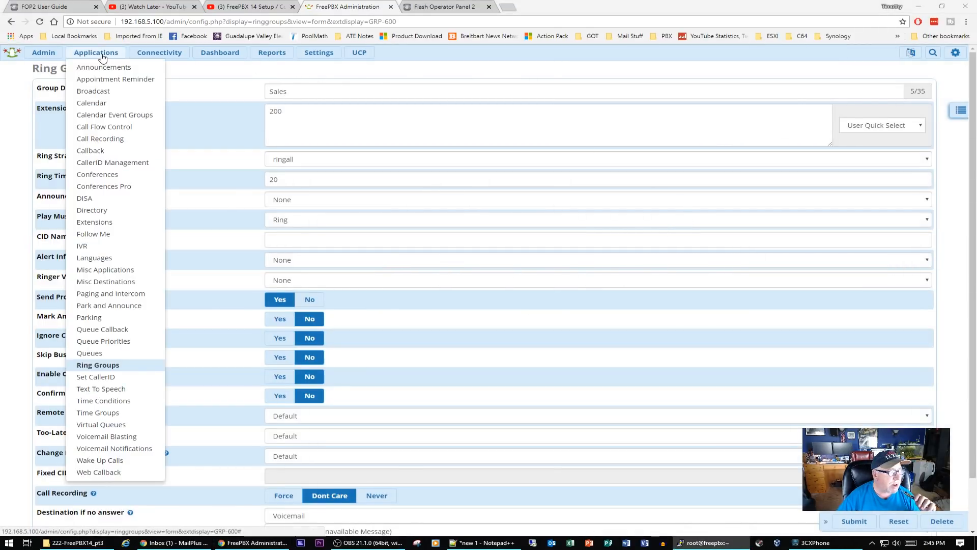
click(109, 365)
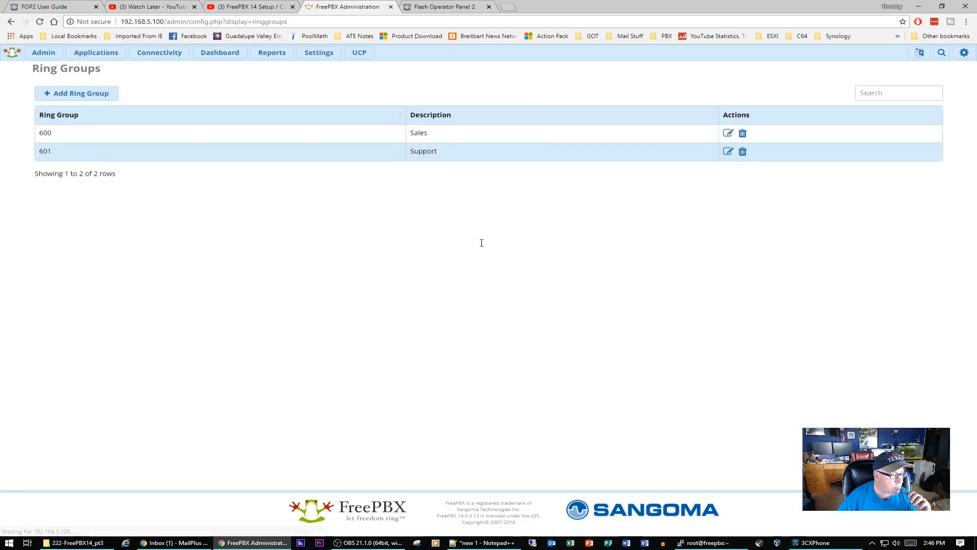
click(728, 151)
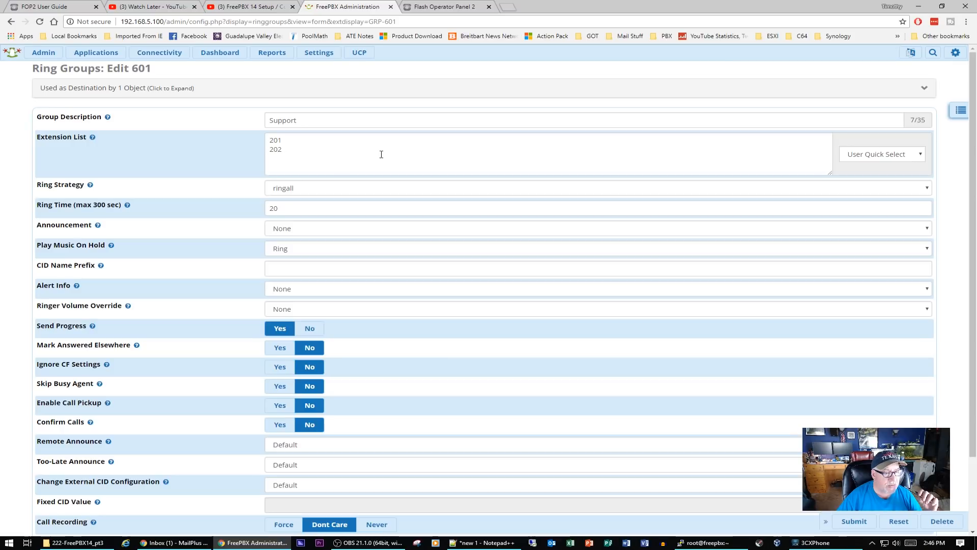
drag(290, 140, 256, 139)
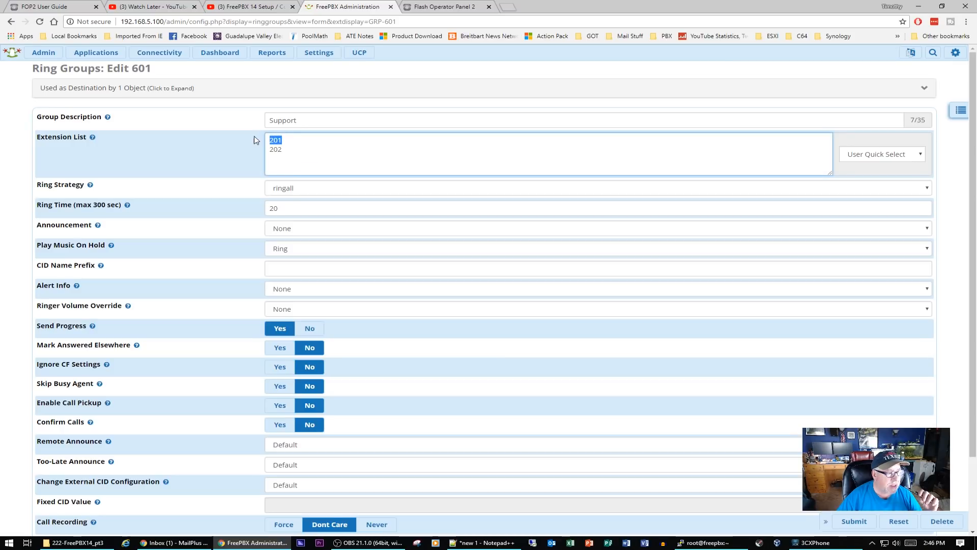
click(281, 150)
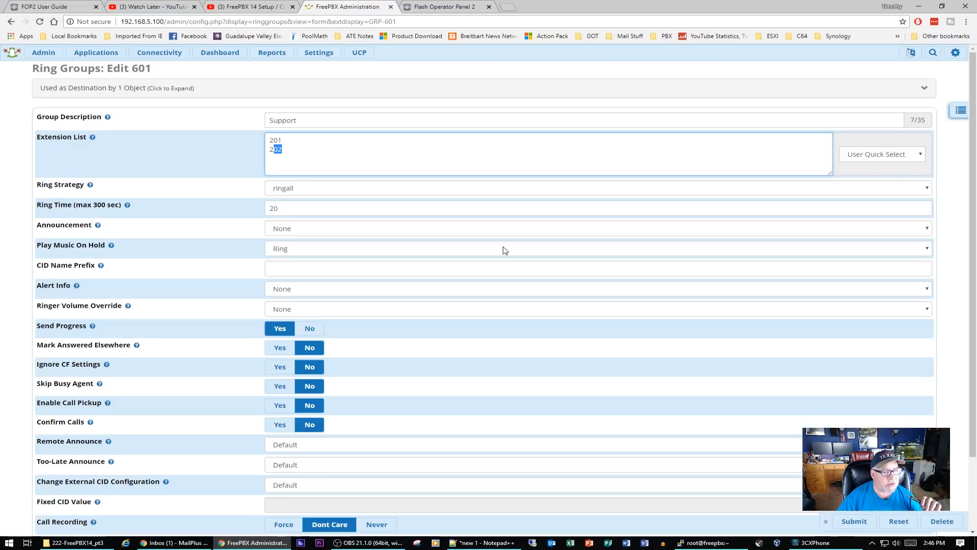
Set the Support ring group's no-answer destination to extension 201's voicemail with the Unavailable Message, and submit and apply the configuration.
scroll(504, 250, down, 3)
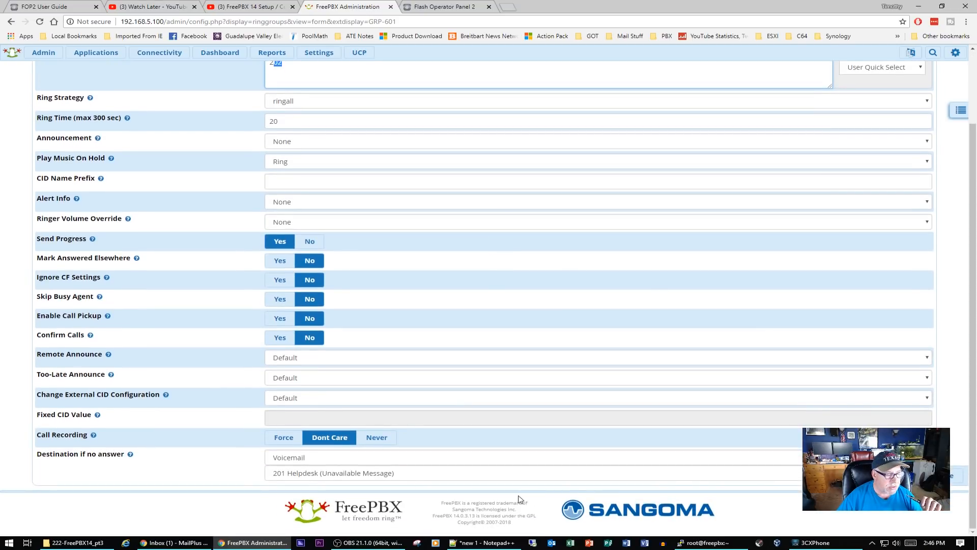
click(703, 478)
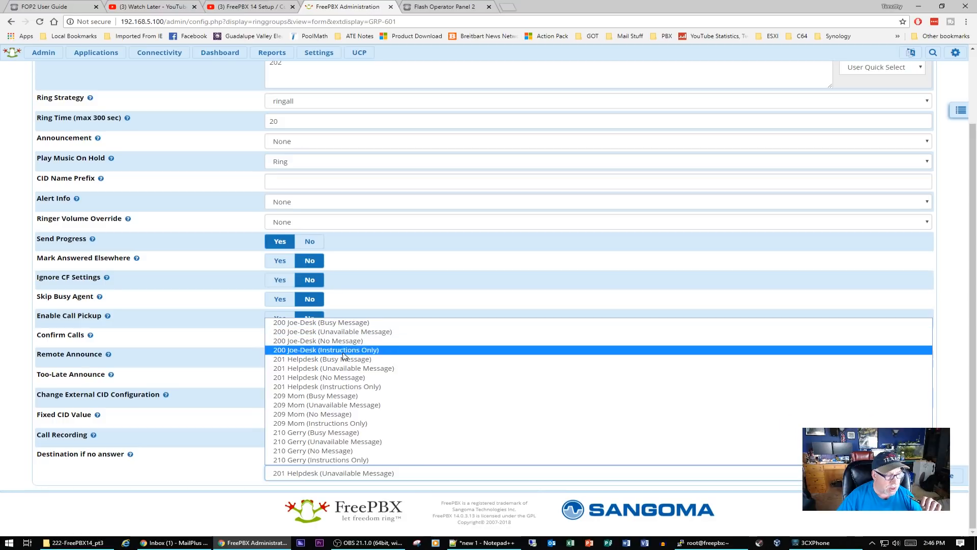
click(334, 369)
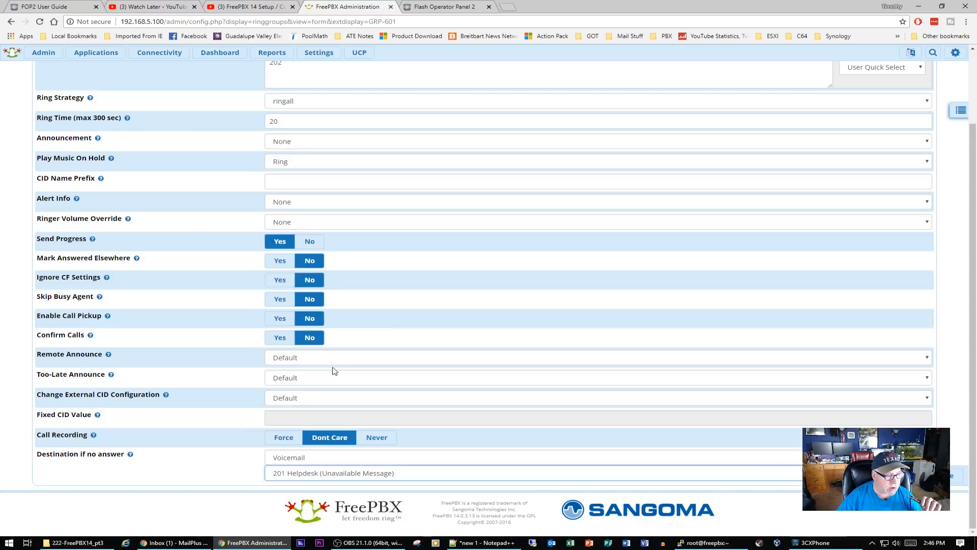
click(857, 475)
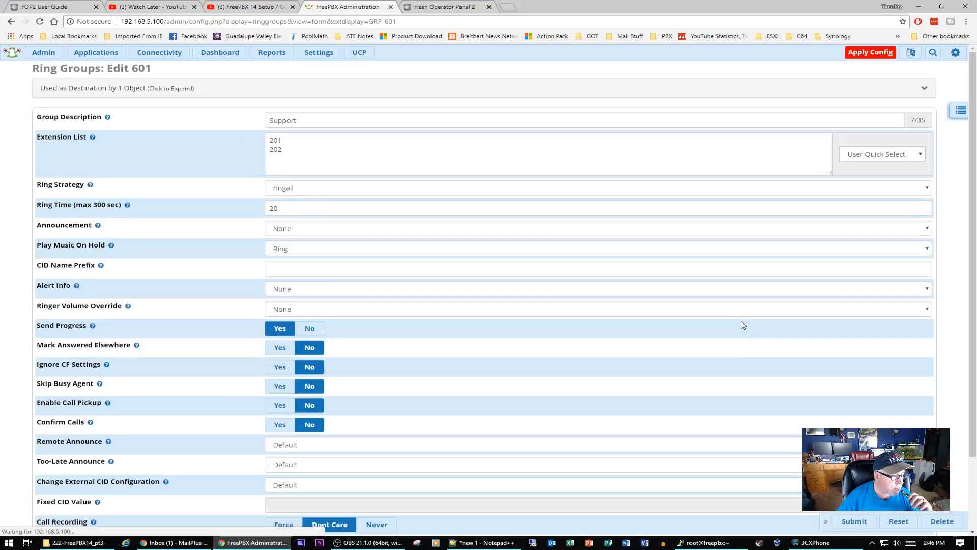
click(866, 55)
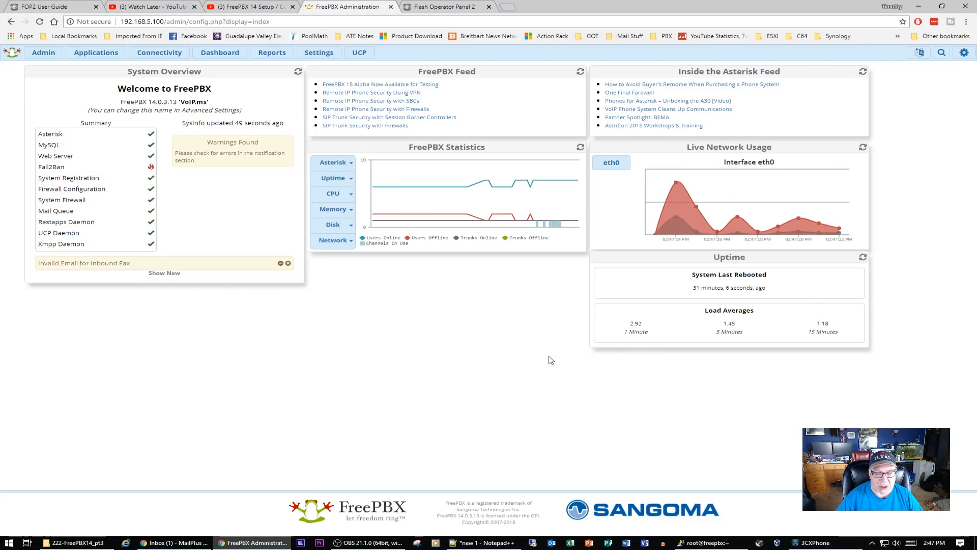
Add a new IVR named OpenIVR with the description Business Hours IVR.
key(alt+Tab)
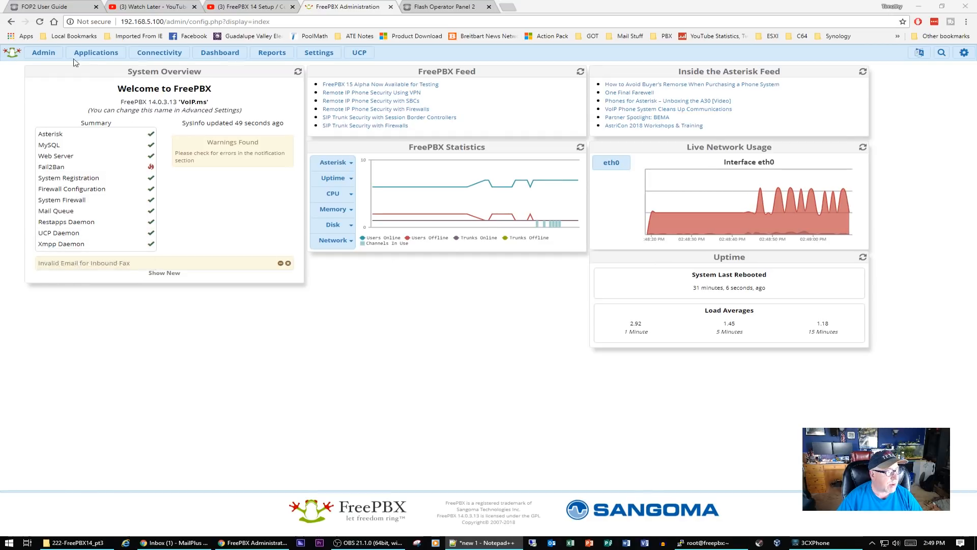
click(48, 54)
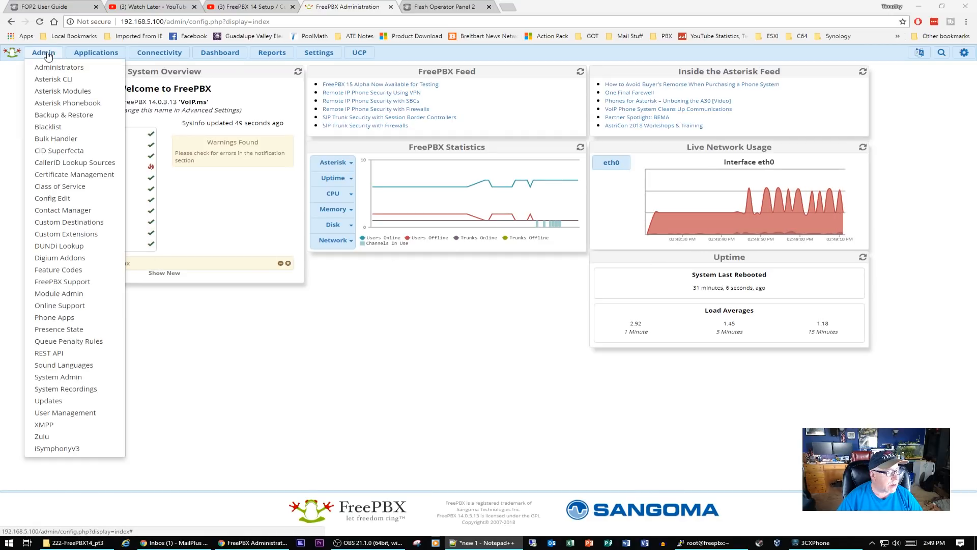
click(83, 54)
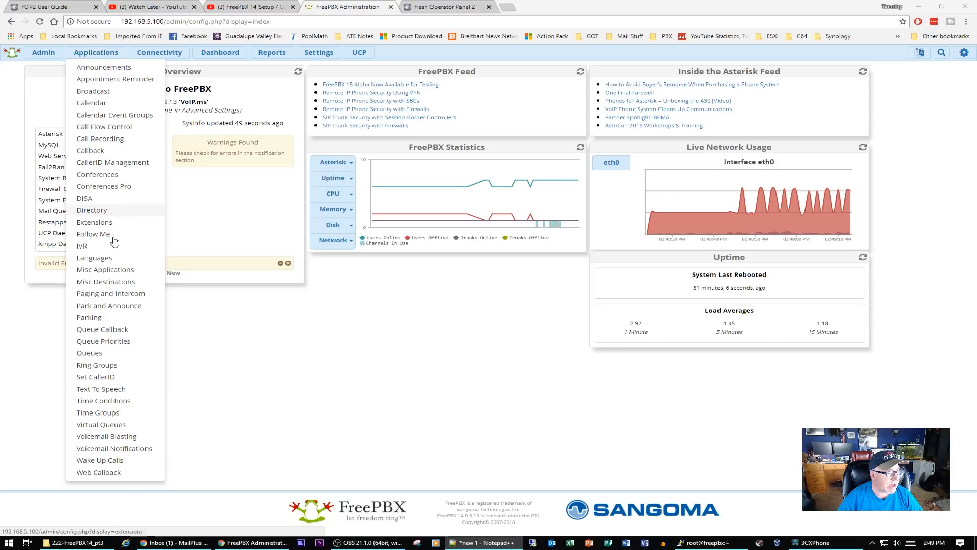
click(90, 247)
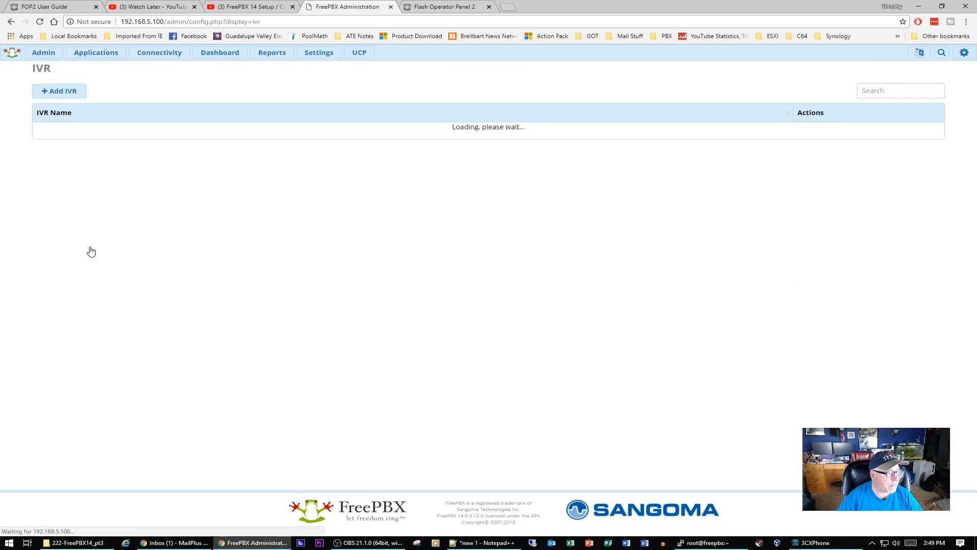
click(72, 95)
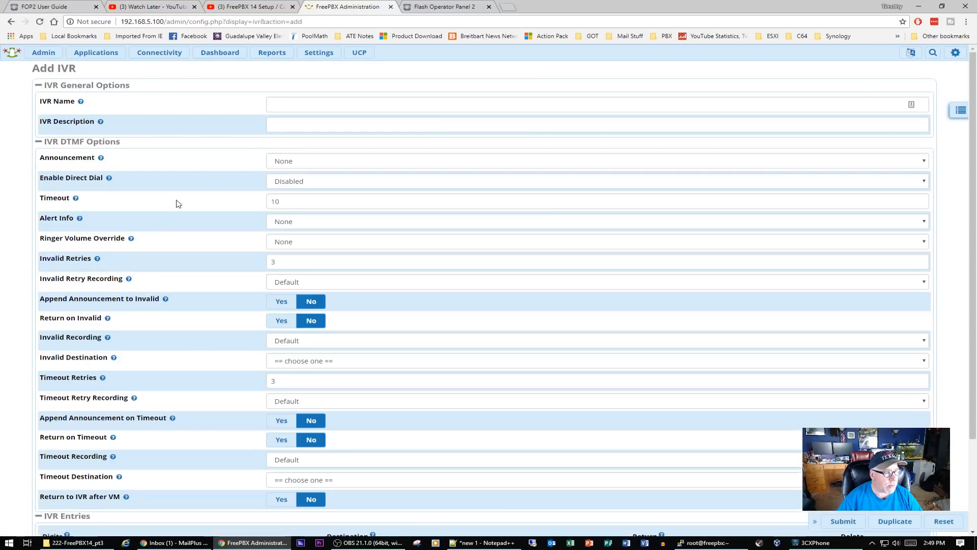
click(280, 106)
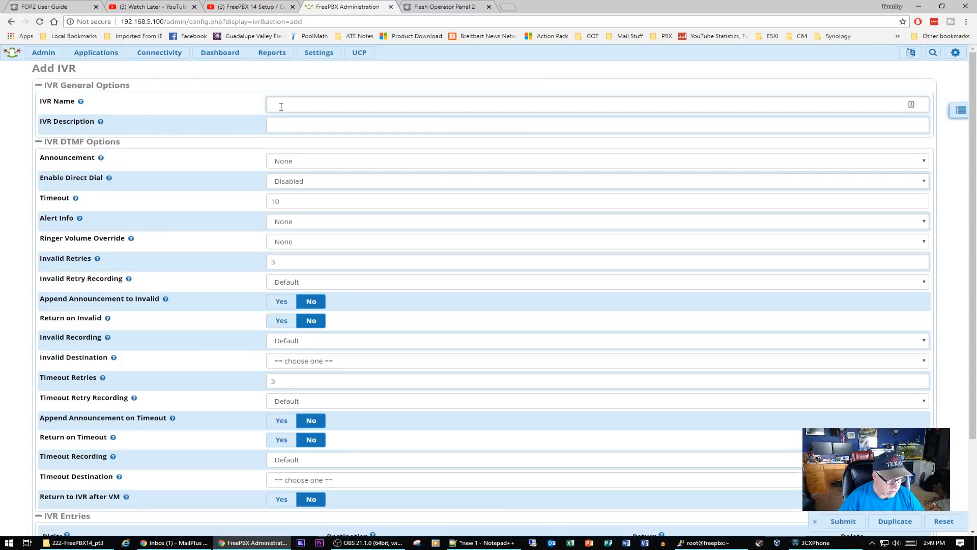
text(OpenIVR)
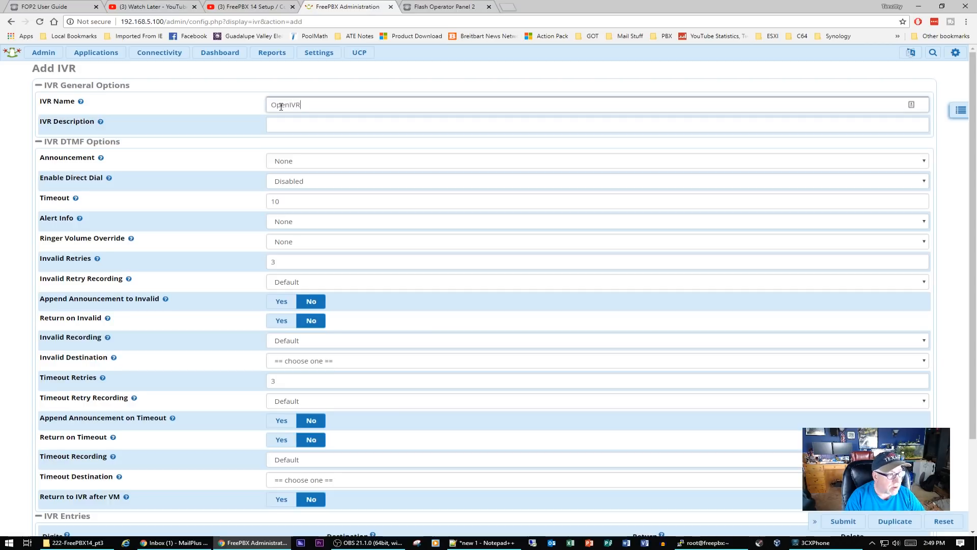
key(Tab)
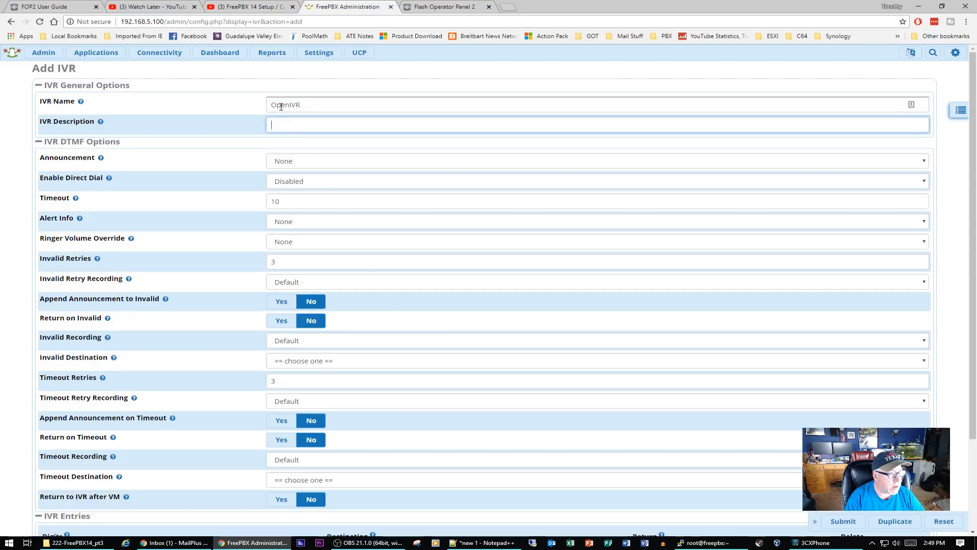
text(Busine)
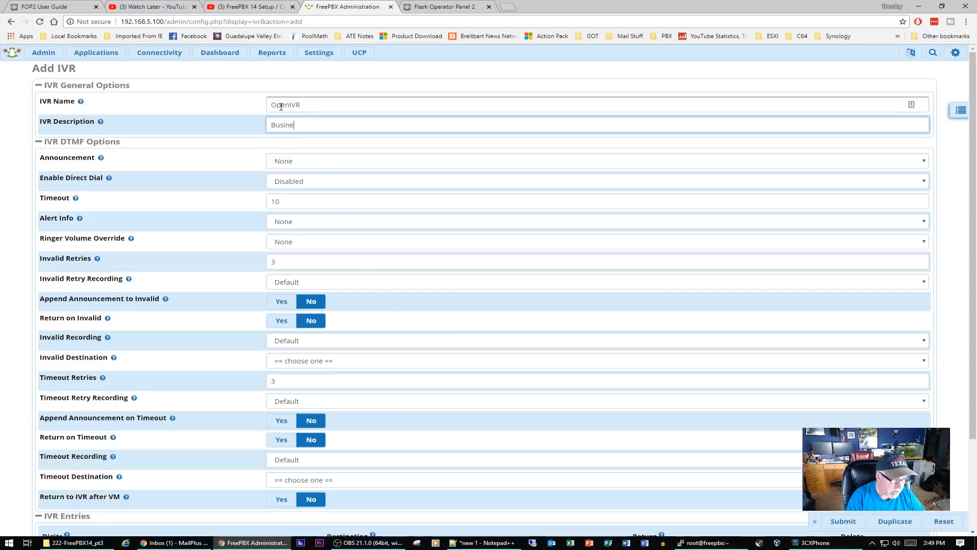
text(ss Ho)
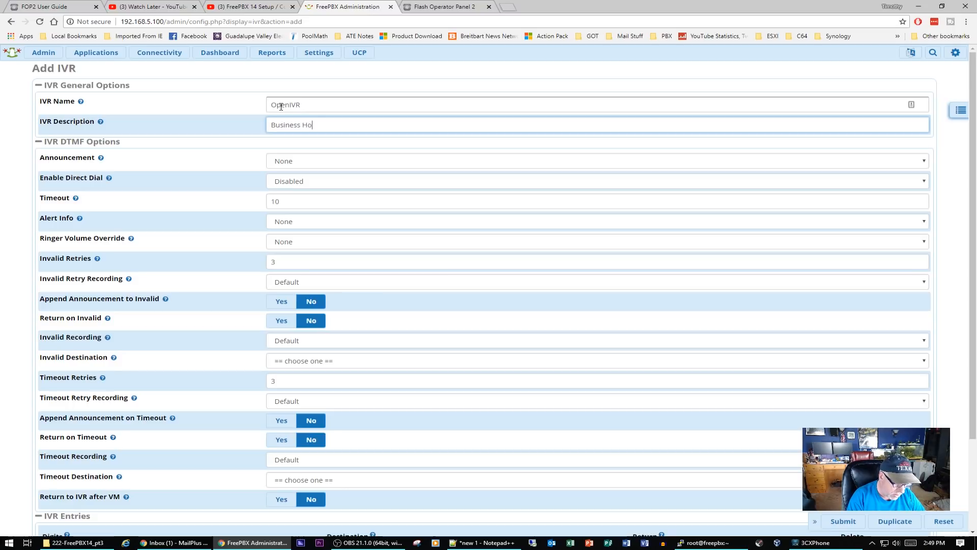
text(urs IVR)
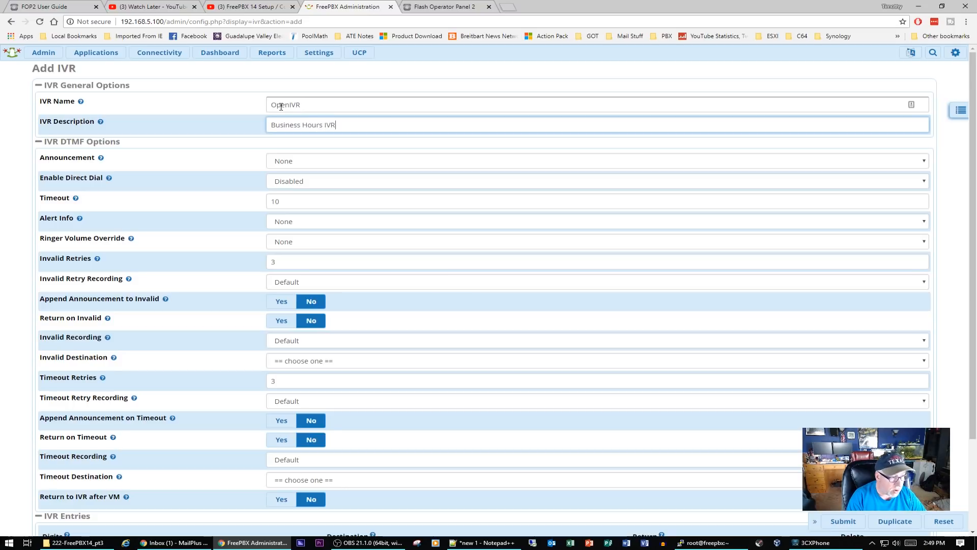
Choose Ivr-Open as the new IVR's announcement and set its timeout to 5.
click(283, 160)
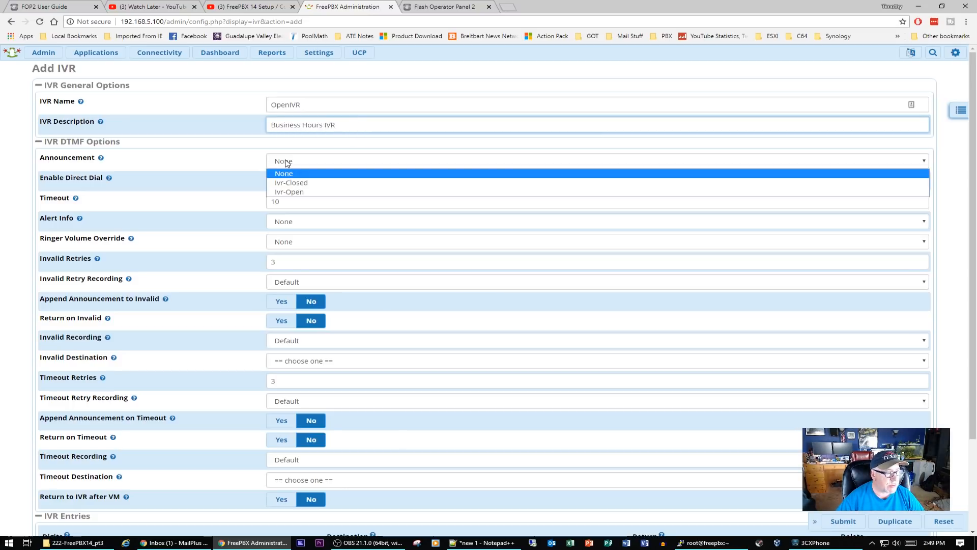
click(301, 193)
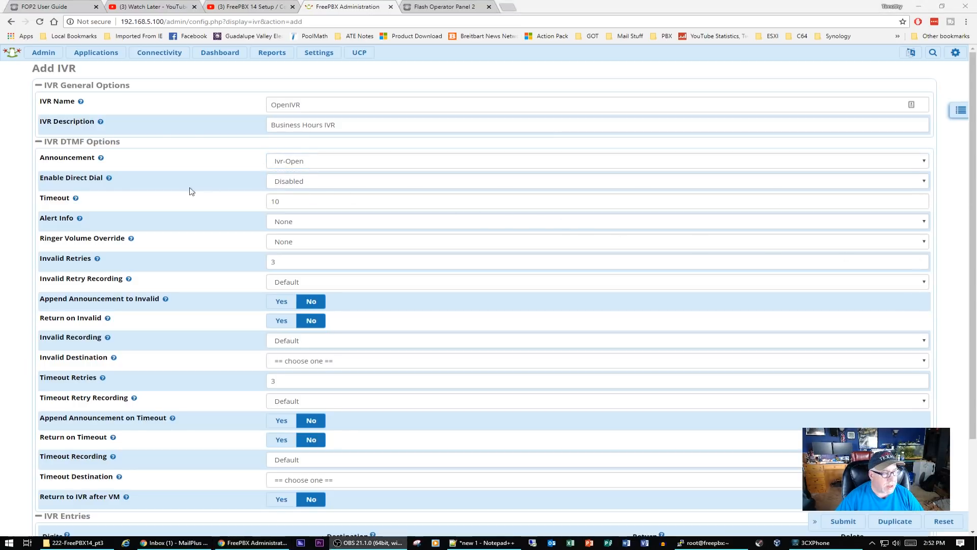
mouse_move(76, 200)
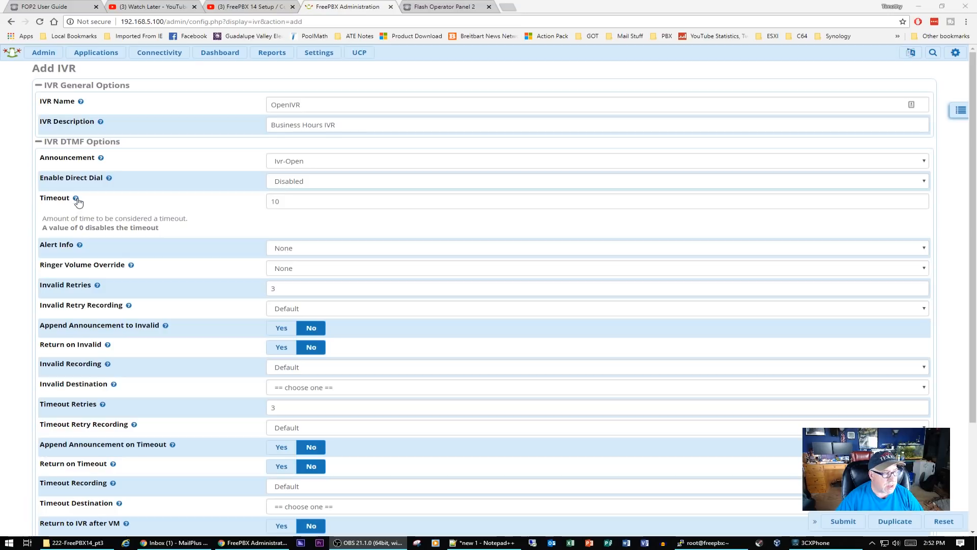
double_click(295, 202)
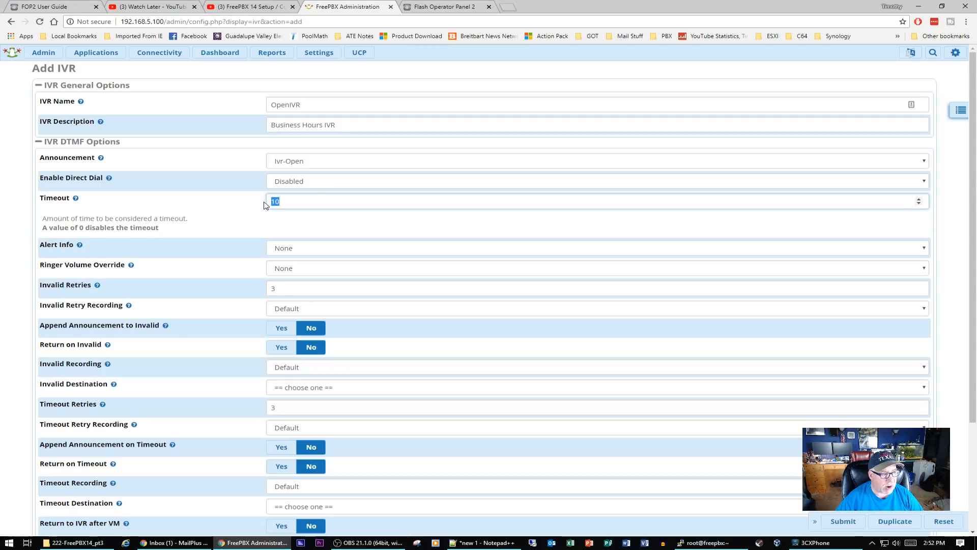
text(5)
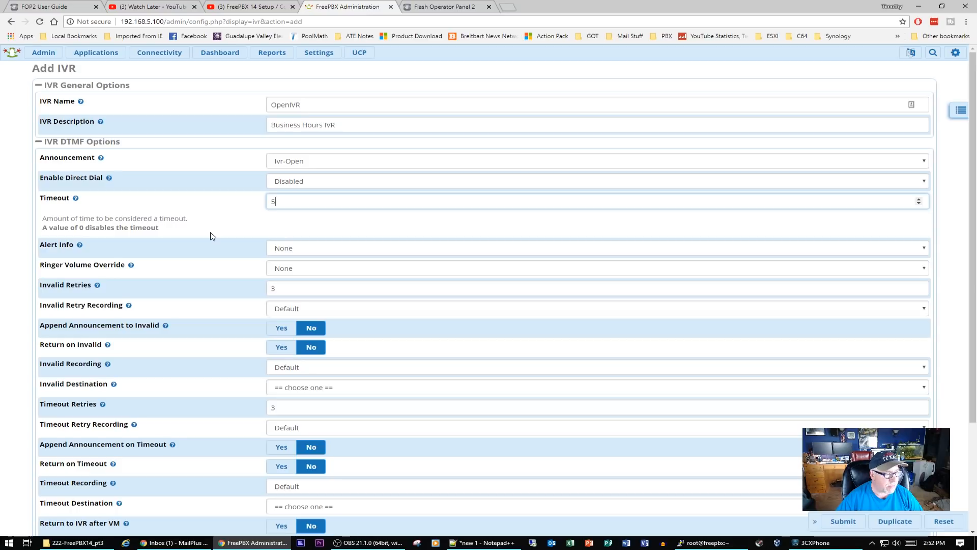
Set the IVR's timeout retries to 1 and its timeout destination to Terminate Call with Hangup.
scroll(212, 235, down, 1)
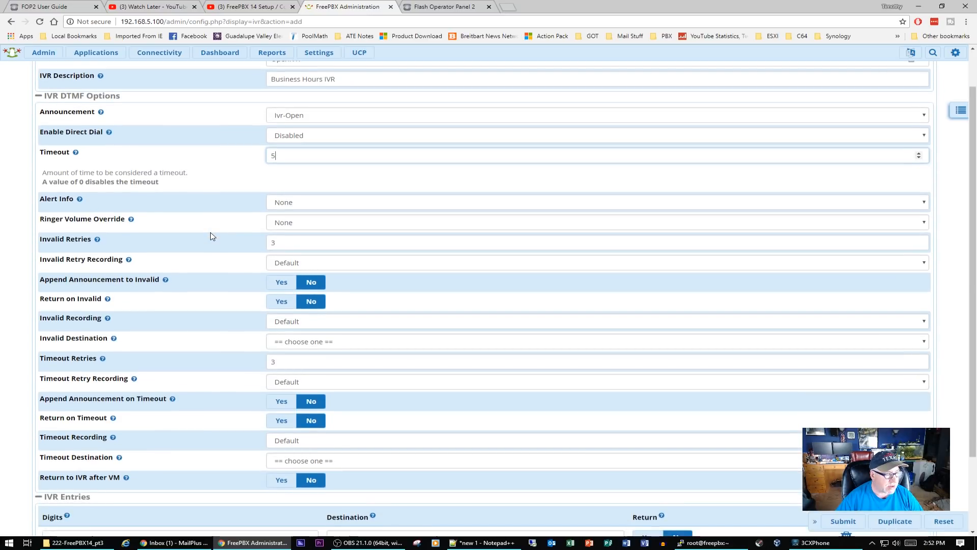
scroll(213, 236, down, 1)
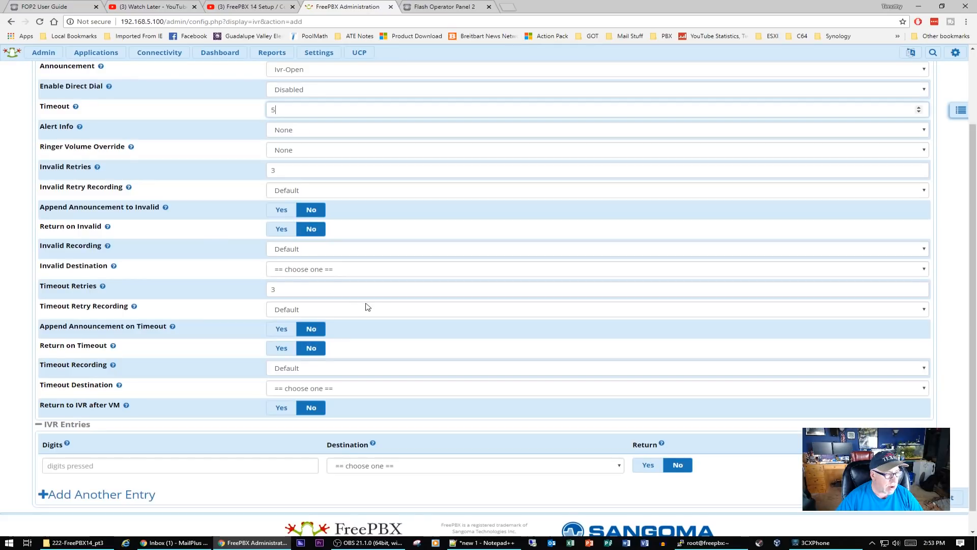
double_click(286, 292)
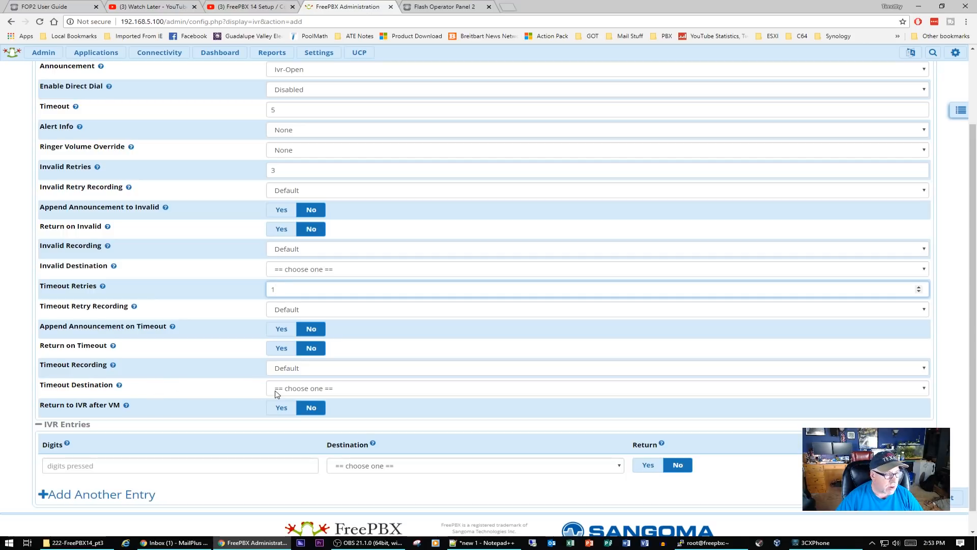
click(300, 389)
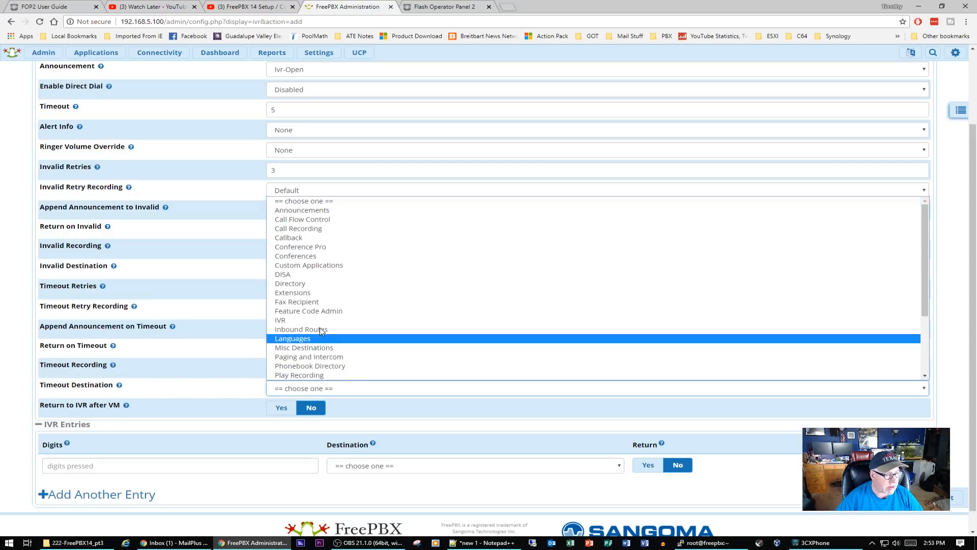
scroll(331, 322, down, 3)
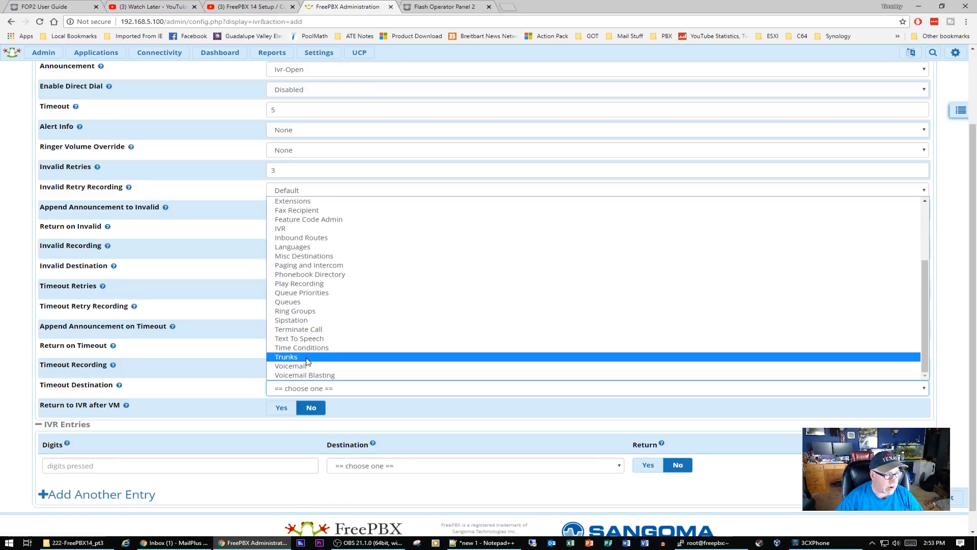
click(307, 330)
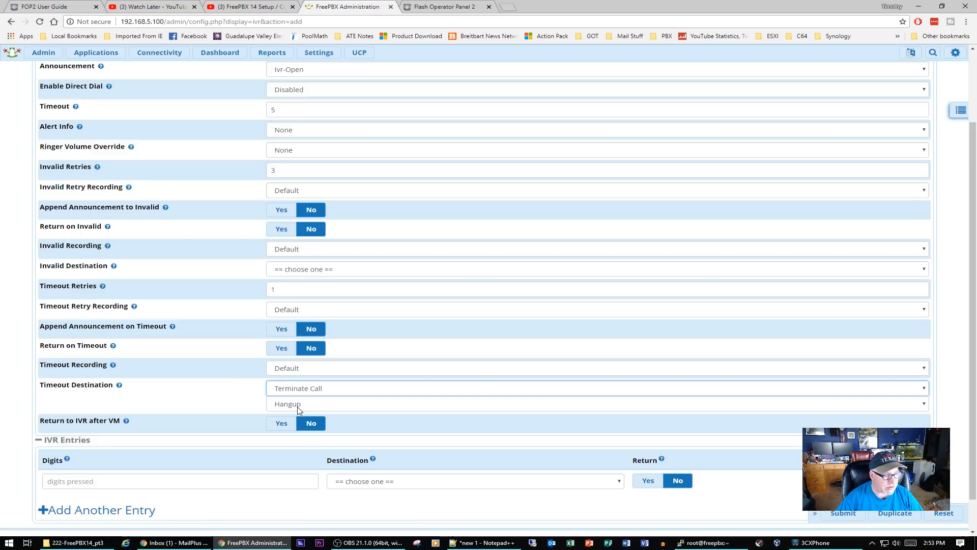
Set the first IVR entry to digit 0 with the 600 Sales ring group as its destination.
click(199, 481)
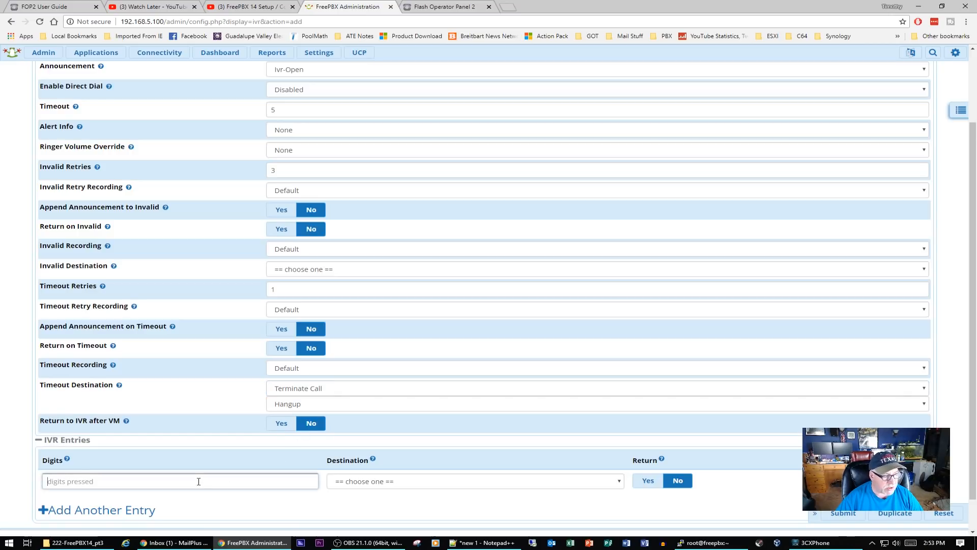
text(0)
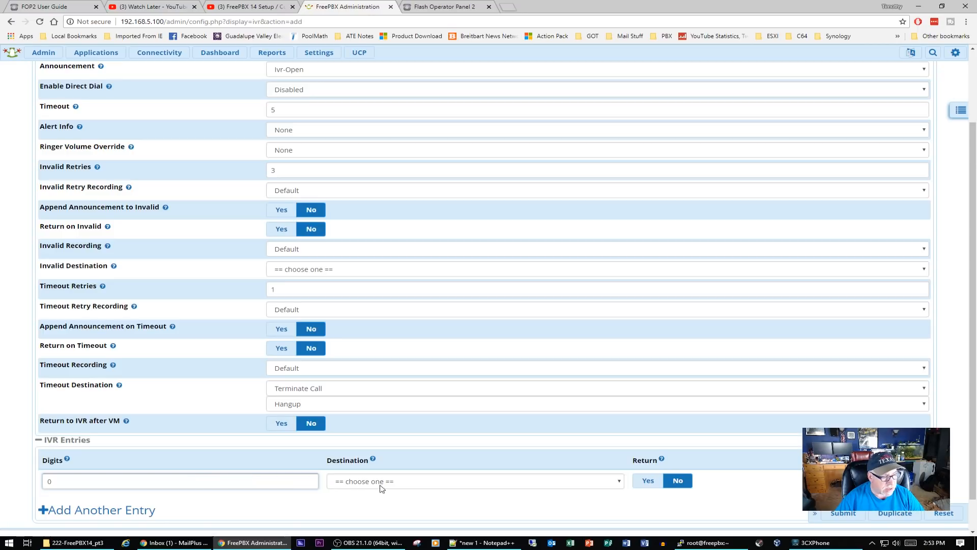
click(617, 484)
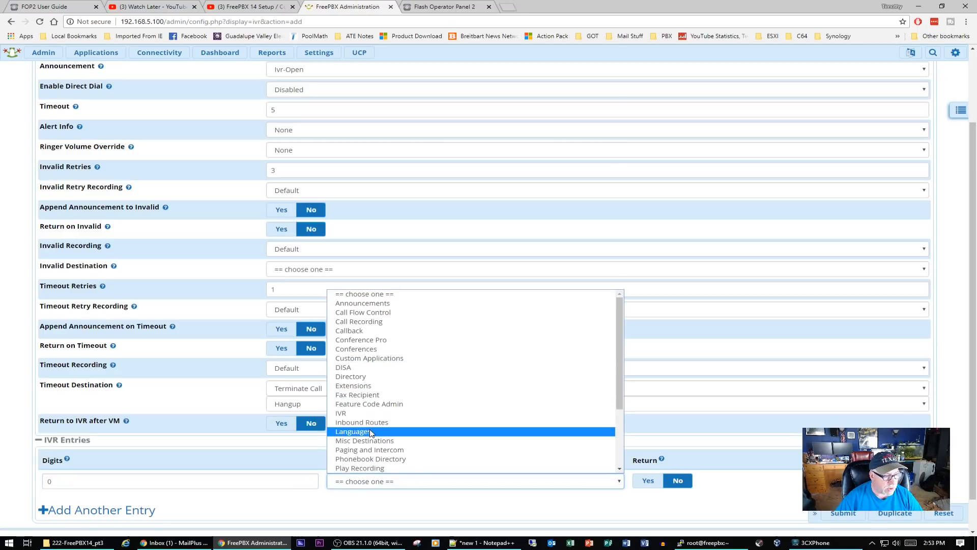
scroll(368, 435, down, 3)
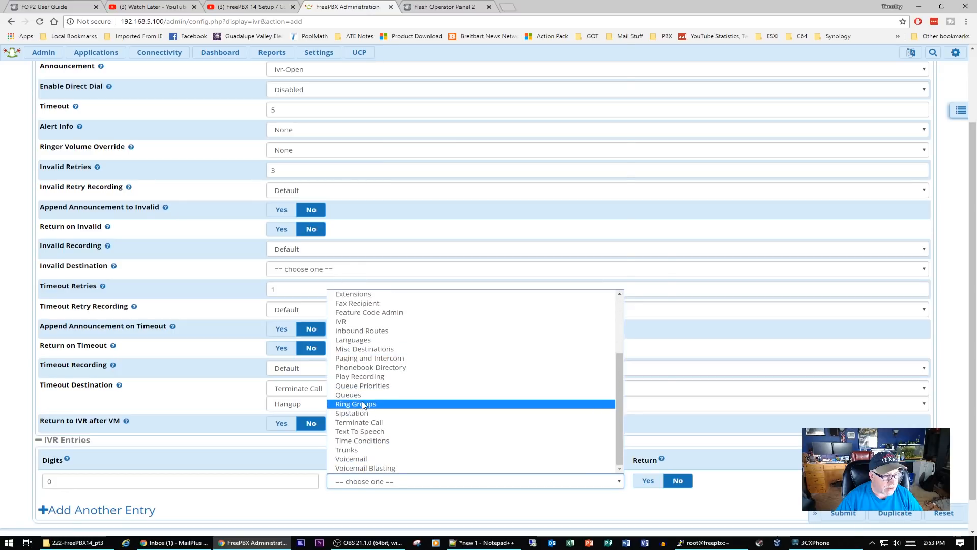
click(363, 405)
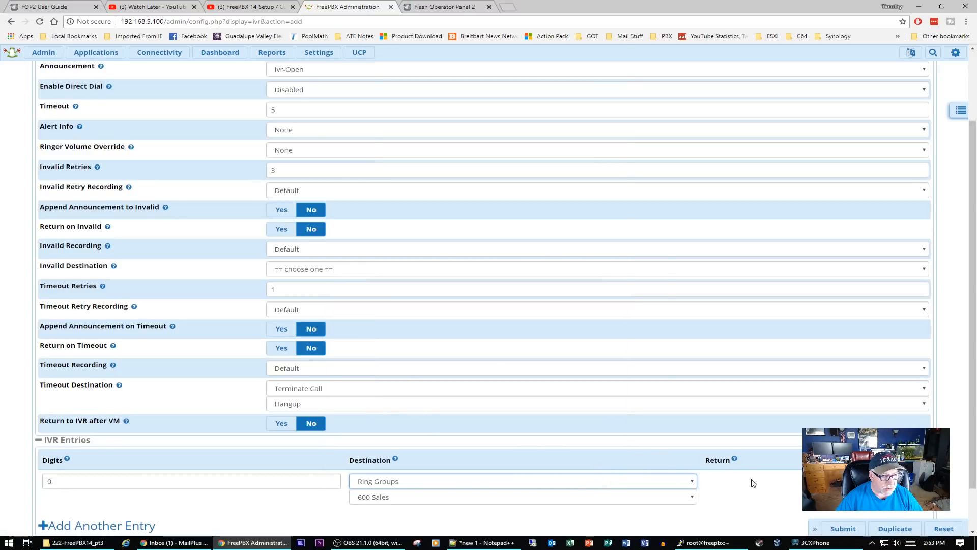
Add a second IVR entry and set its digit to 1.
scroll(753, 482, down, 2)
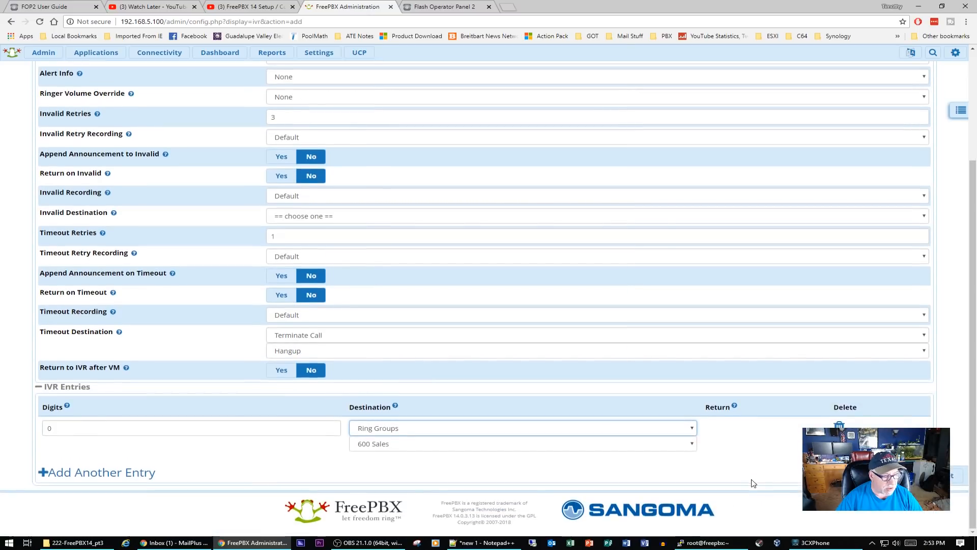
click(56, 475)
click(70, 465)
text(1)
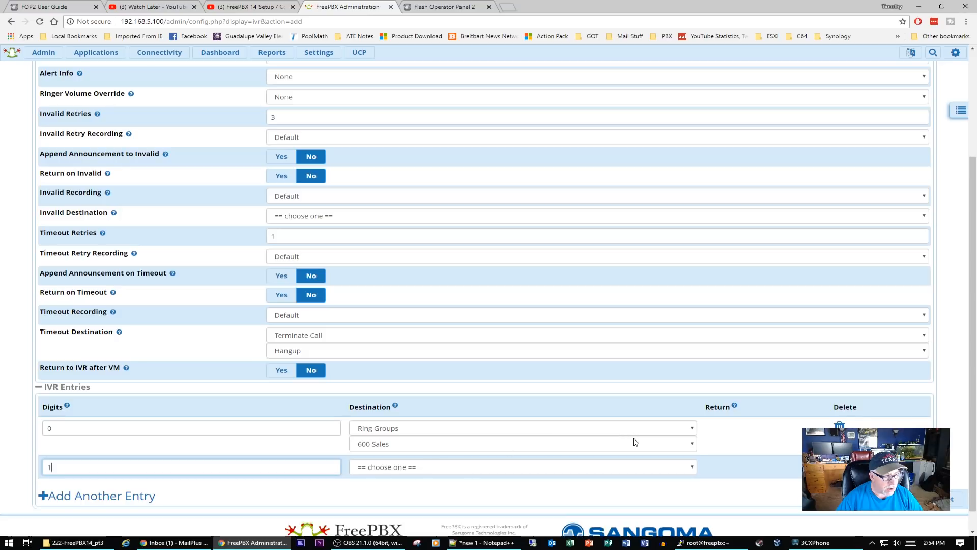
Change the destination of the digit 0 entry to Extensions with 201 Helpdesk.
click(693, 429)
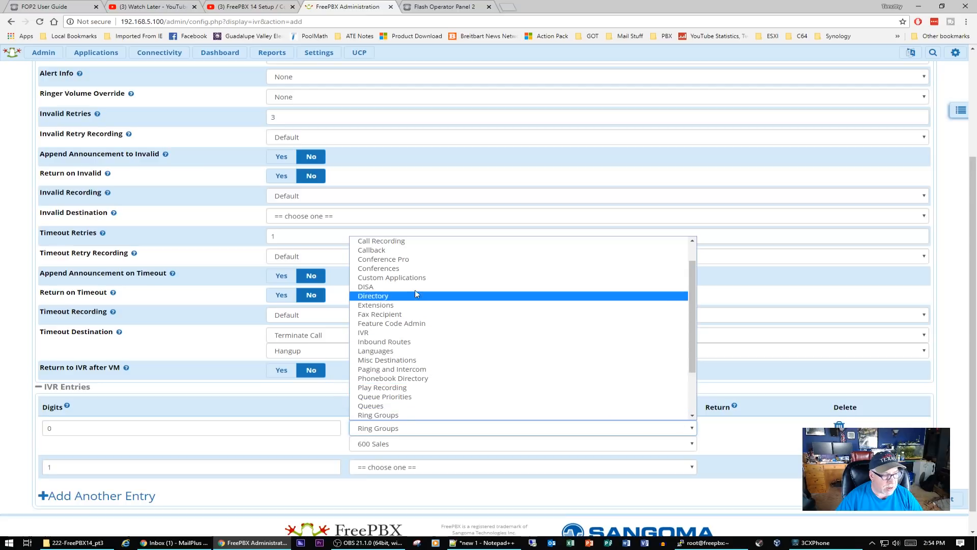
click(430, 305)
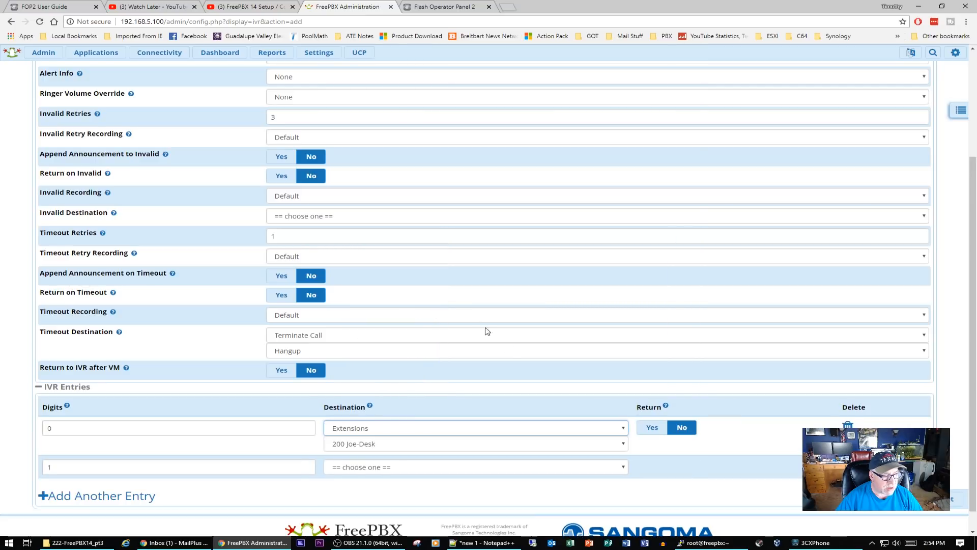
click(622, 443)
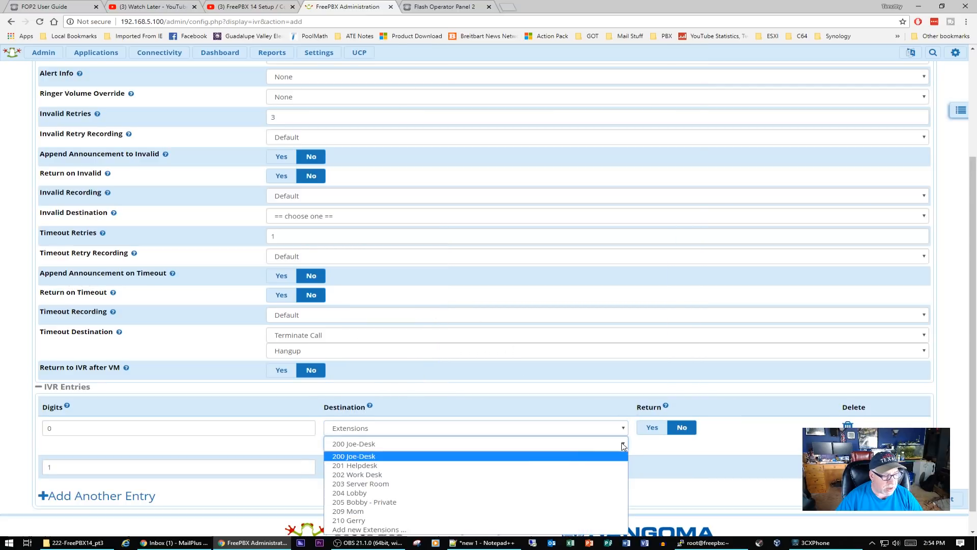
click(387, 467)
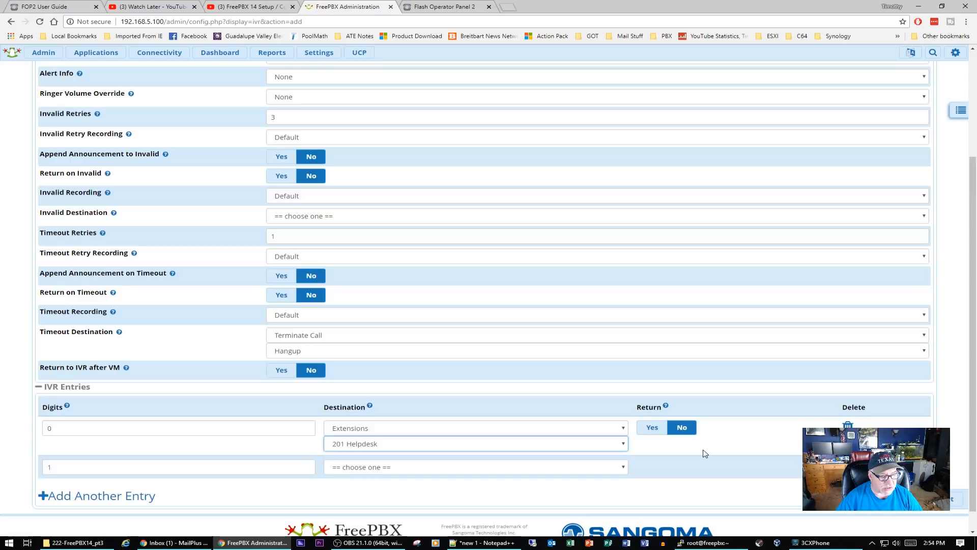
Set the destination of the digit 1 entry to Ring Groups with 600 Sales.
click(254, 466)
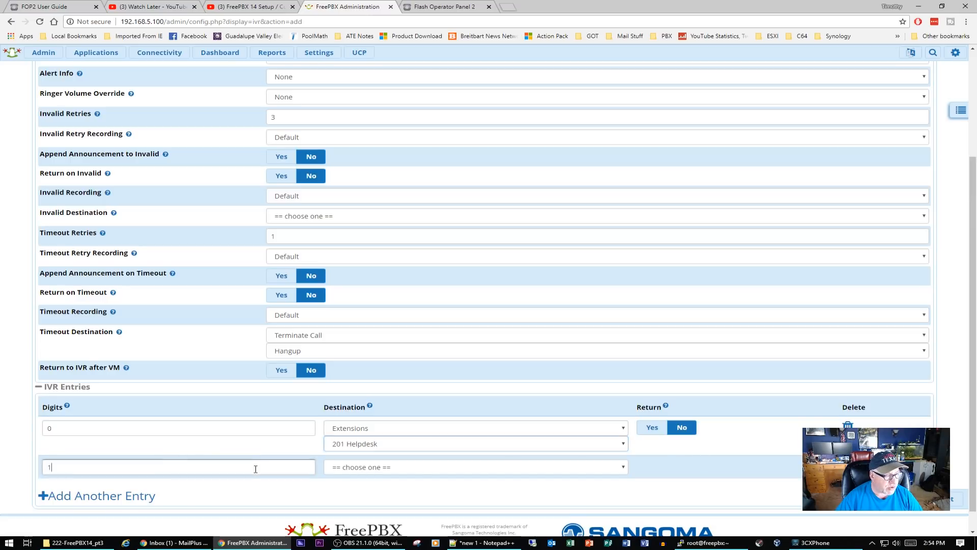
click(626, 465)
scroll(574, 414, down, 3)
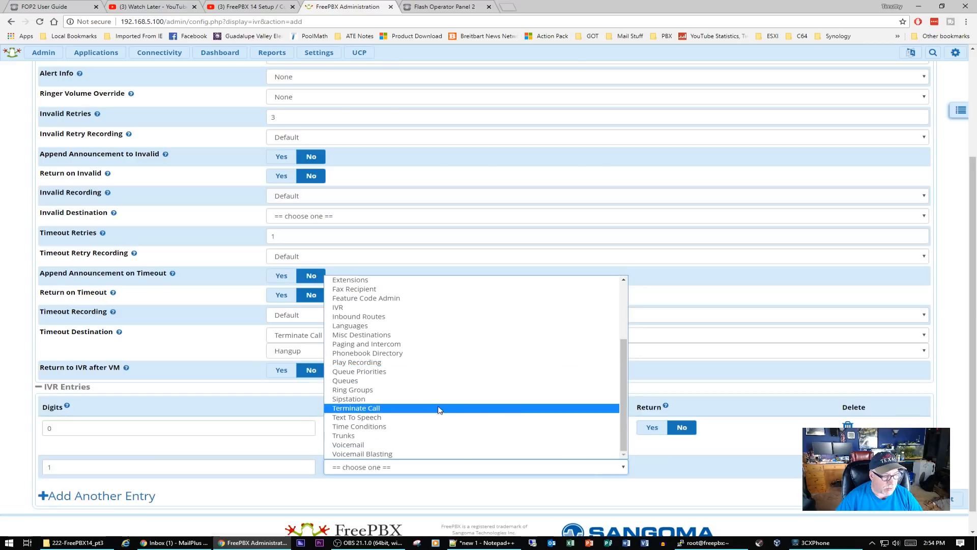
click(359, 390)
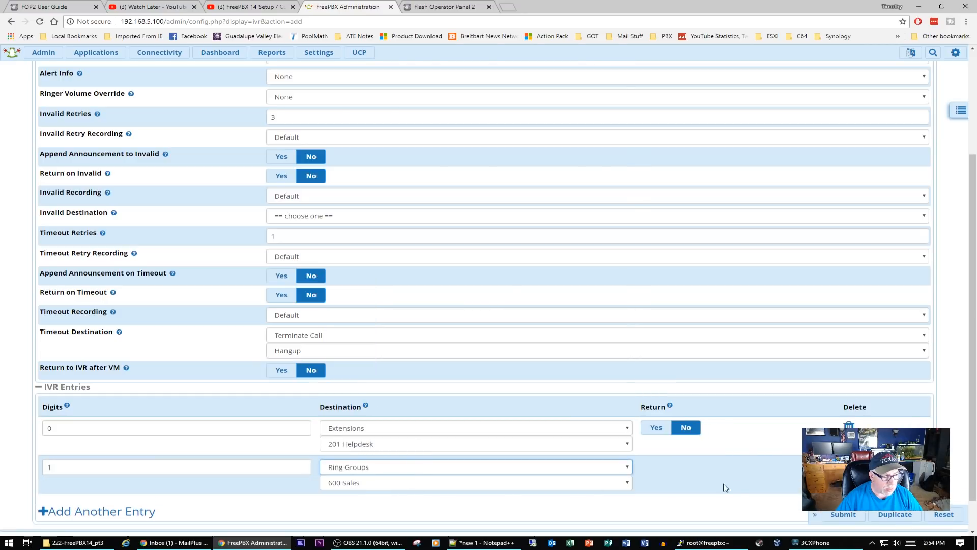
Add an IVR entry routing digit 2 to the 601 Support ring group, and submit the IVR and apply the configuration.
scroll(725, 487, down, 1)
click(87, 473)
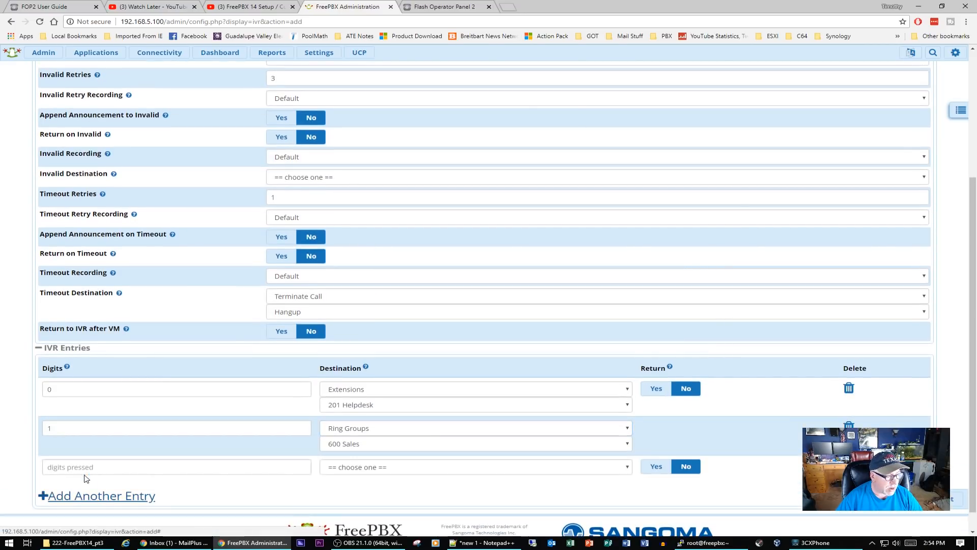
click(75, 467)
text(2)
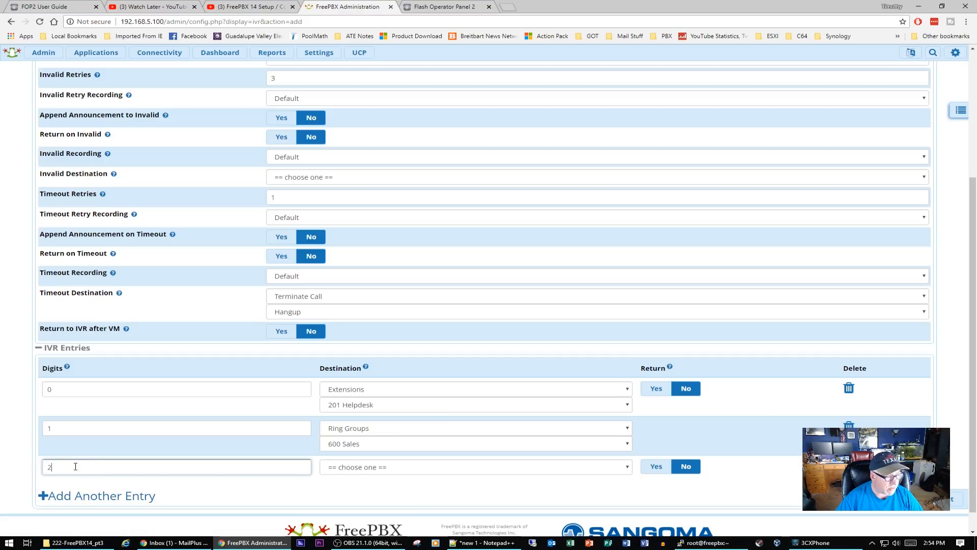
click(626, 470)
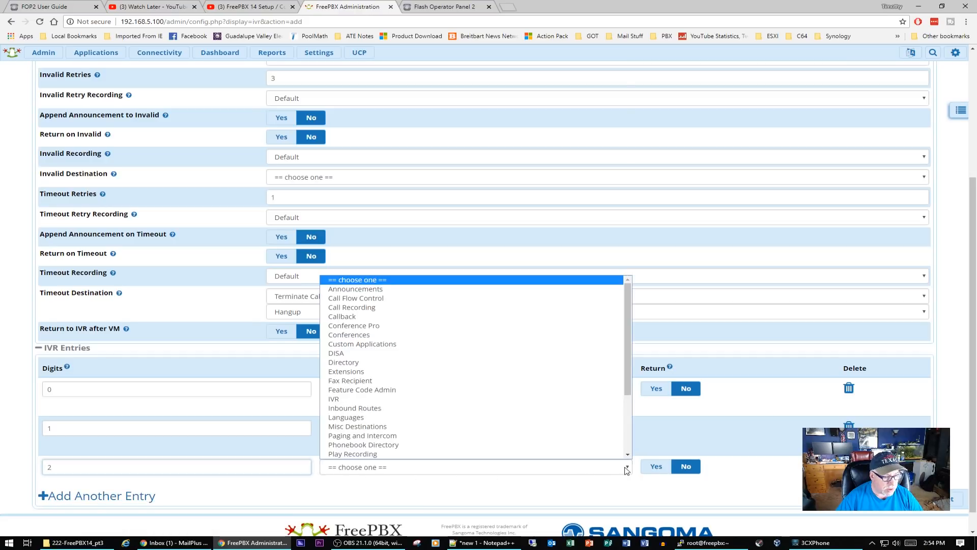
scroll(458, 440, down, 3)
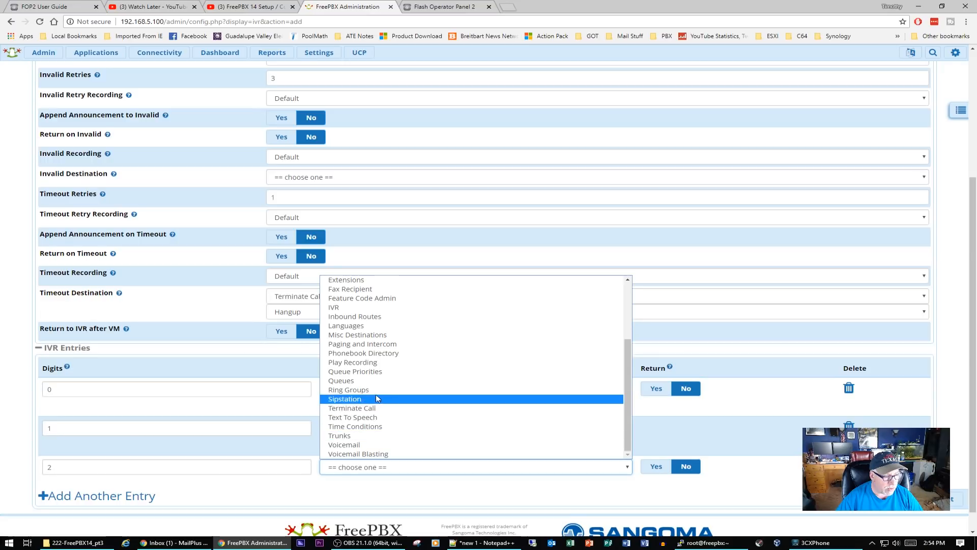
click(356, 390)
click(628, 482)
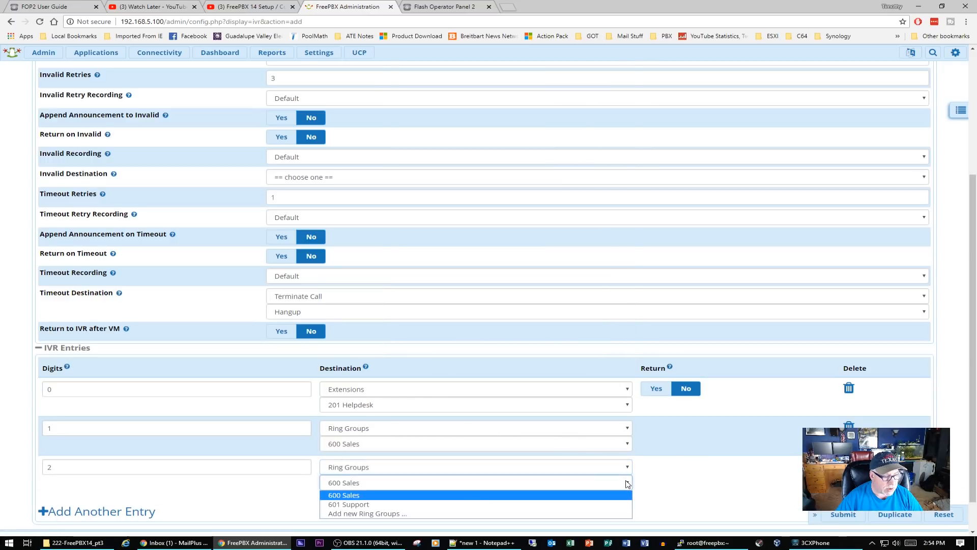
click(436, 503)
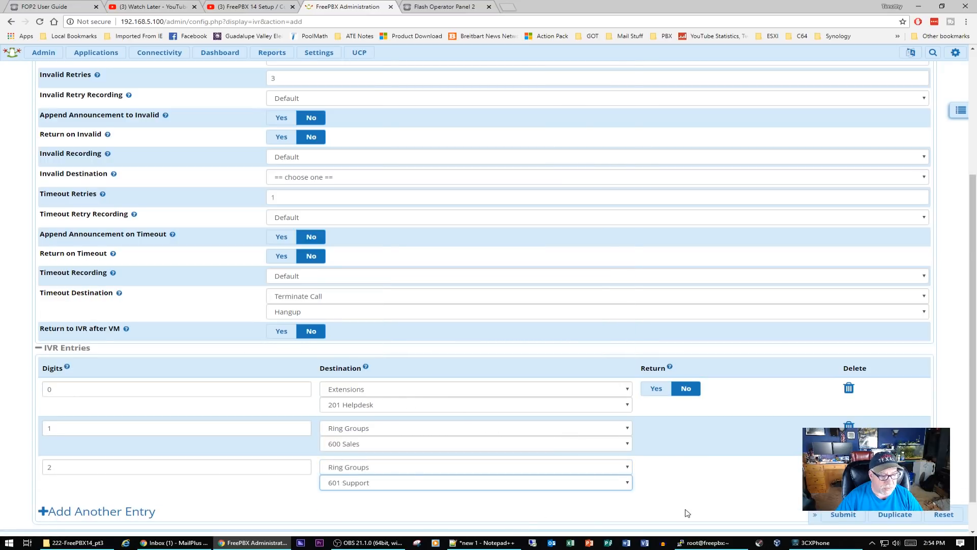
click(842, 514)
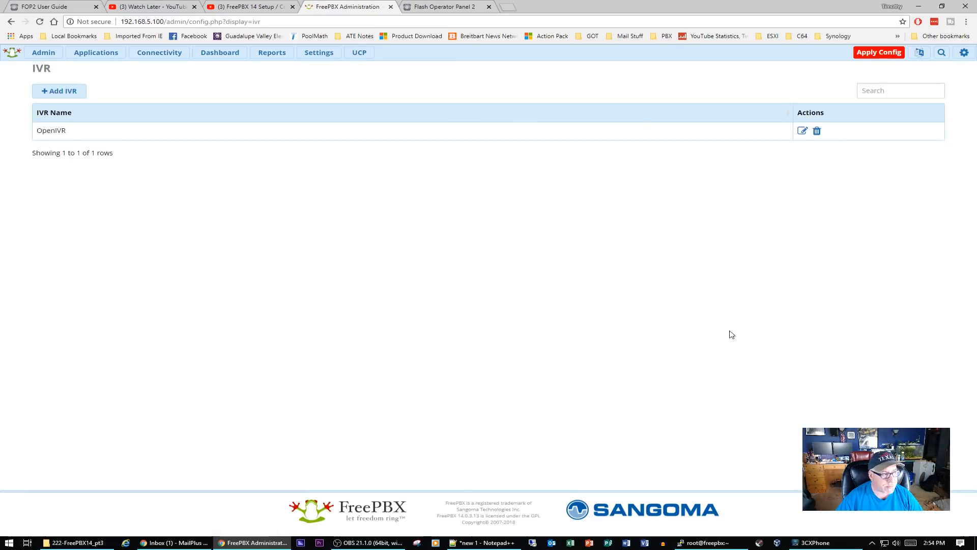
click(881, 53)
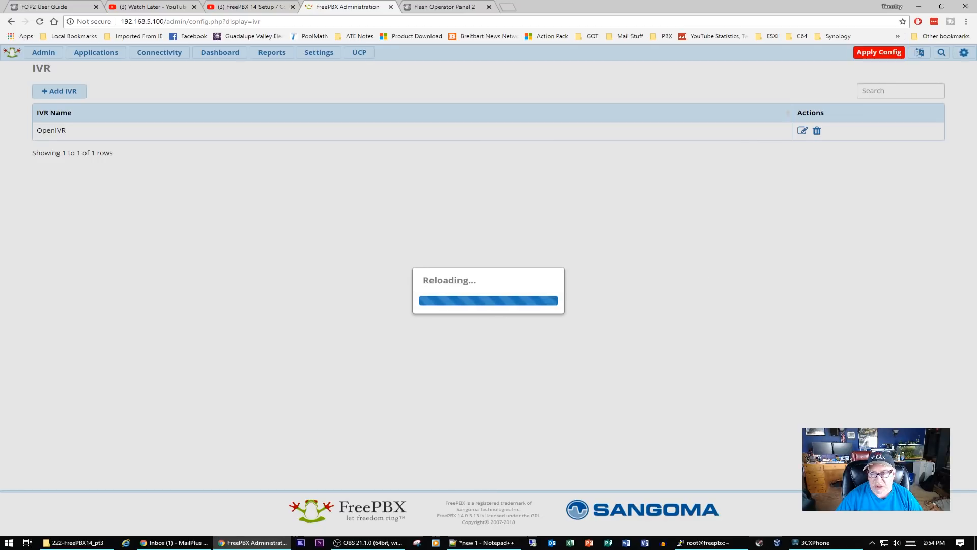
Add a new IVR named ClosedIVR with the description After Hours.
click(63, 93)
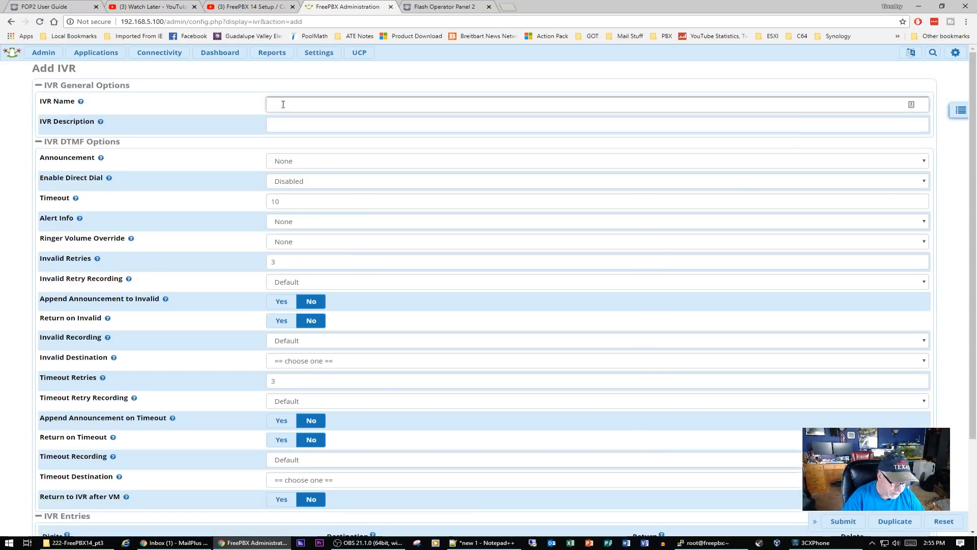
text(ClosedIVR)
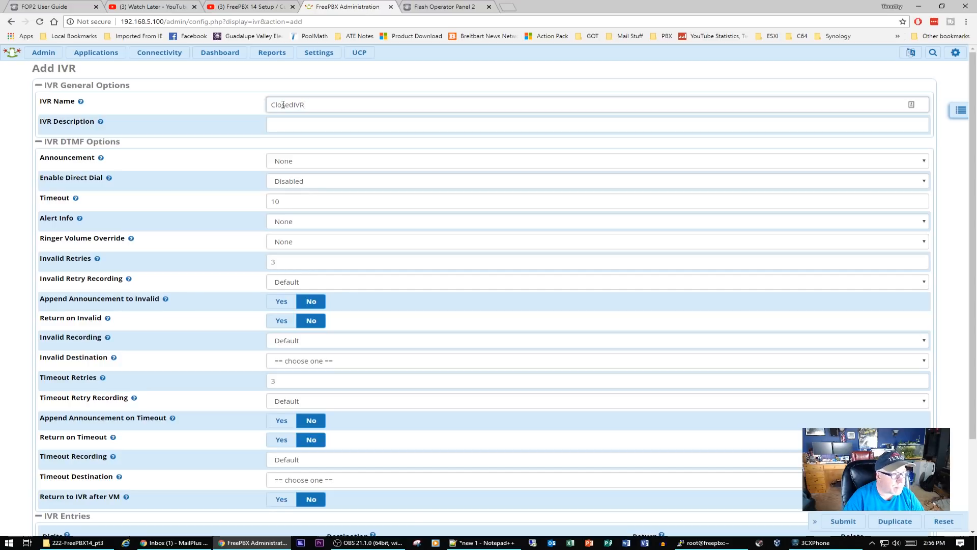
click(297, 126)
text(After Hours)
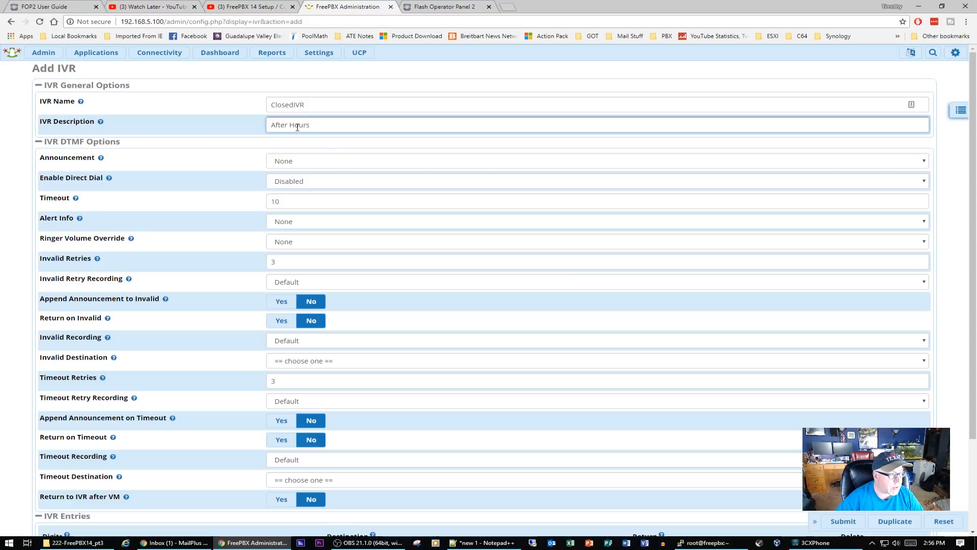
Choose Ivr-Closed as the new IVR's announcement and set its timeout to 5.
click(323, 166)
click(308, 184)
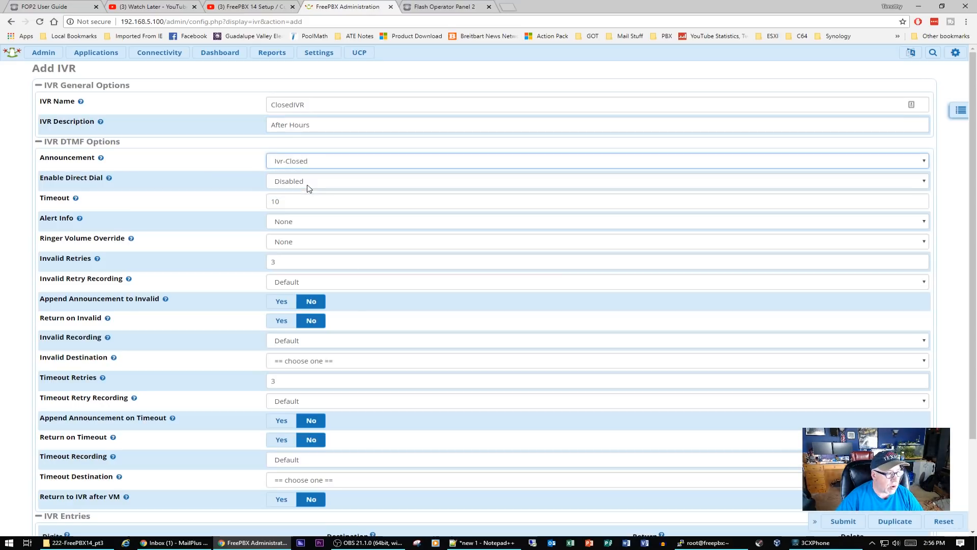
double_click(283, 202)
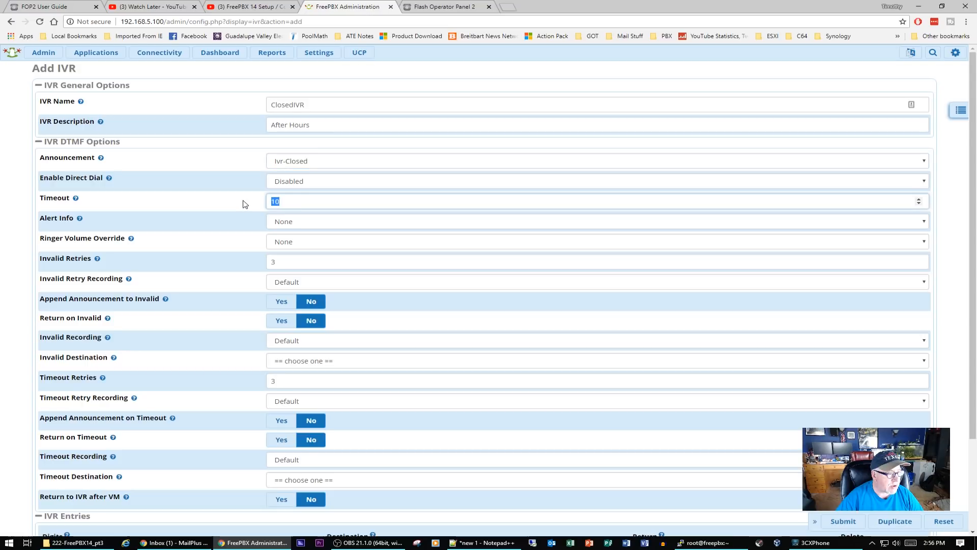
text(5)
Set ClosedIVR's timeout retries to 1 and its timeout destination to Terminate Call with Hangup.
scroll(217, 203, down, 2)
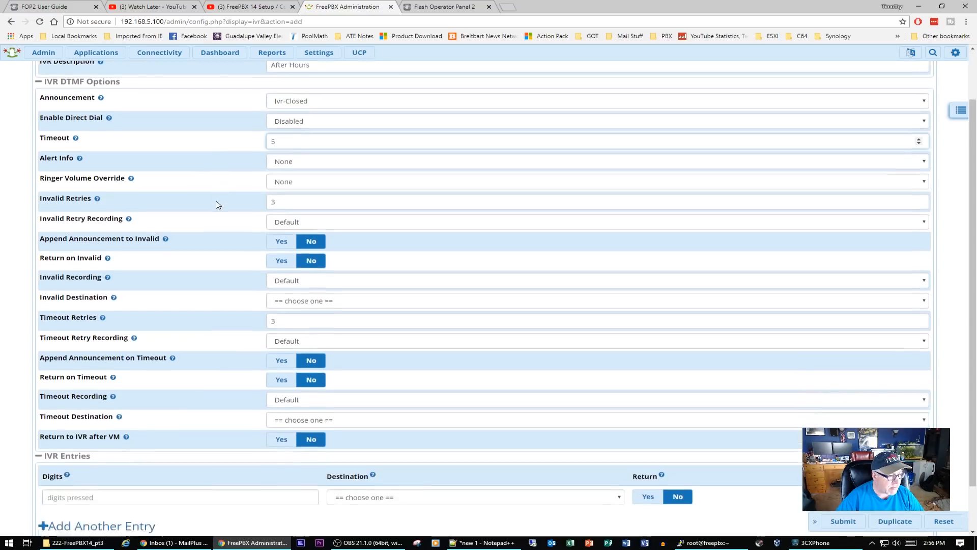
double_click(285, 267)
text(1)
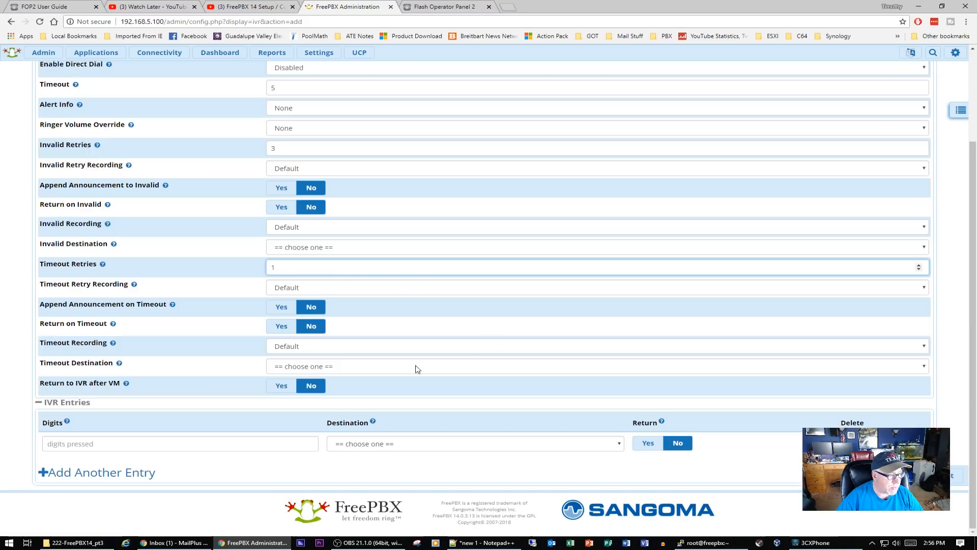
click(317, 368)
scroll(336, 329, down, 3)
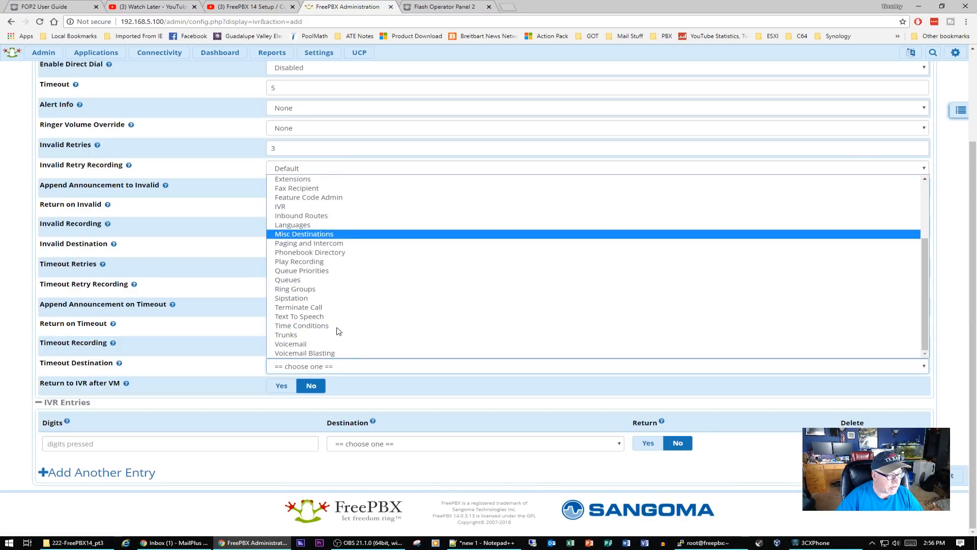
click(299, 308)
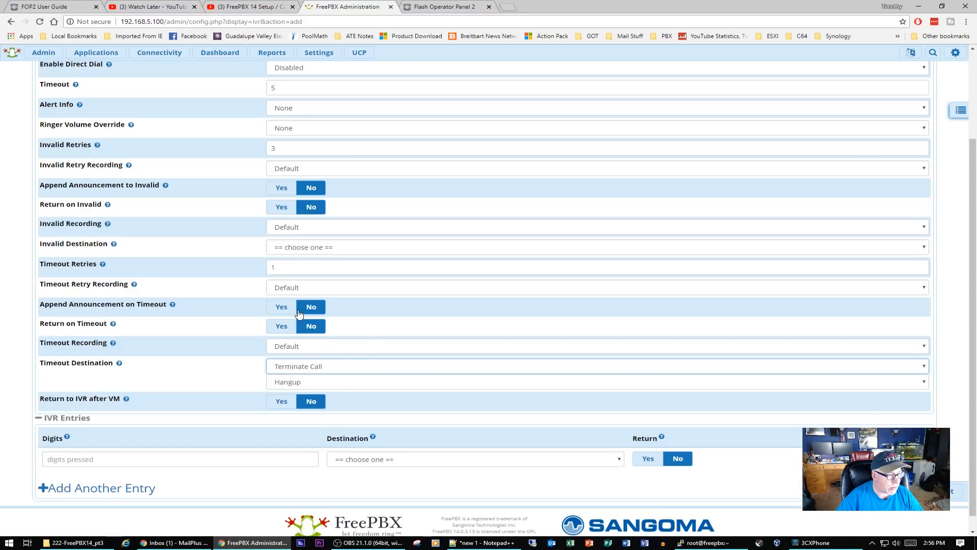
Add a digit 2 entry to ClosedIVR that routes to the 601 Support ring group, then submit the IVR and apply the configuration.
mouse_move(131, 342)
scroll(131, 342, down, 1)
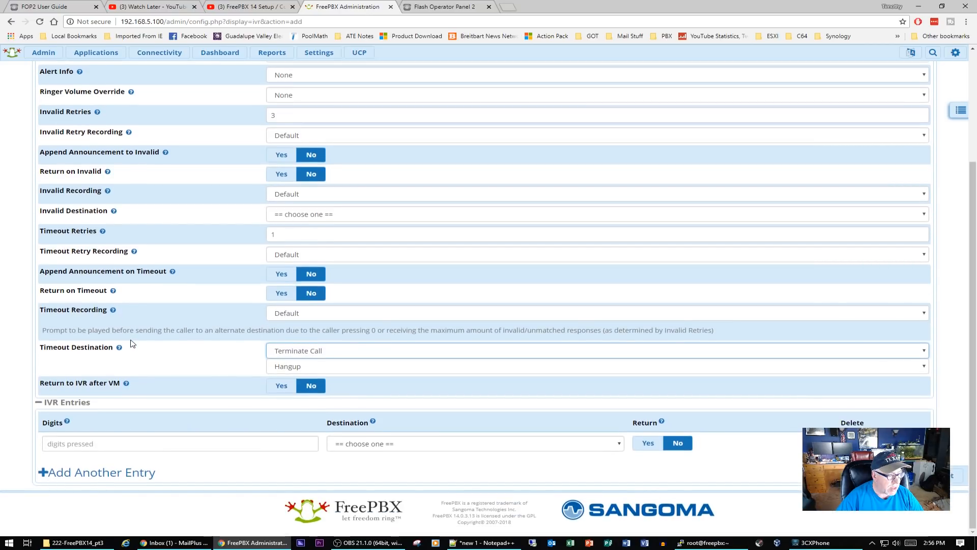
click(206, 444)
text(2)
click(620, 445)
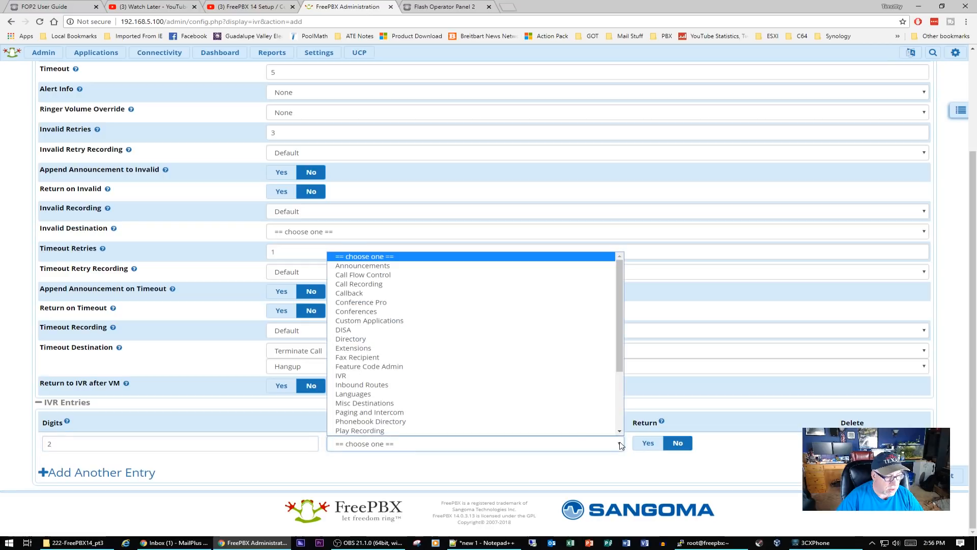
scroll(458, 402, down, 3)
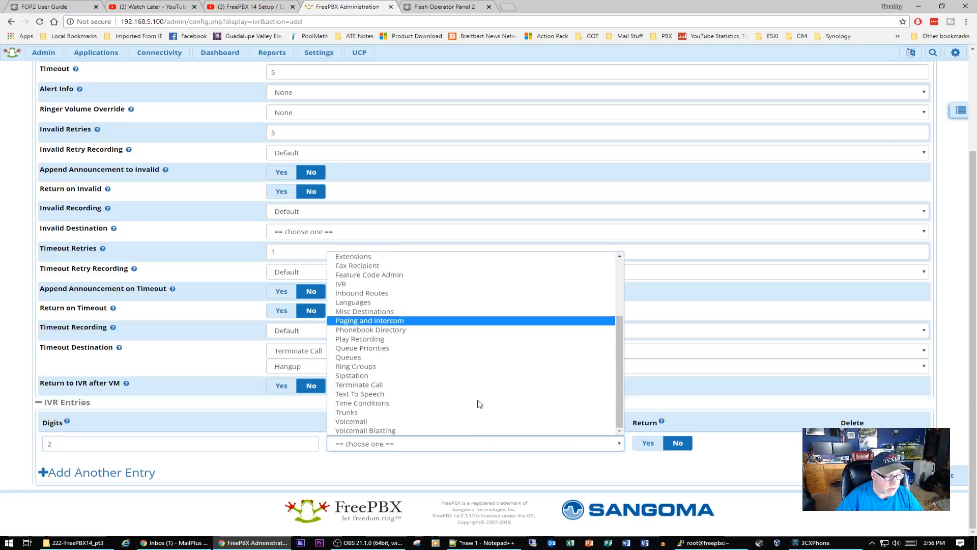
click(390, 367)
click(690, 446)
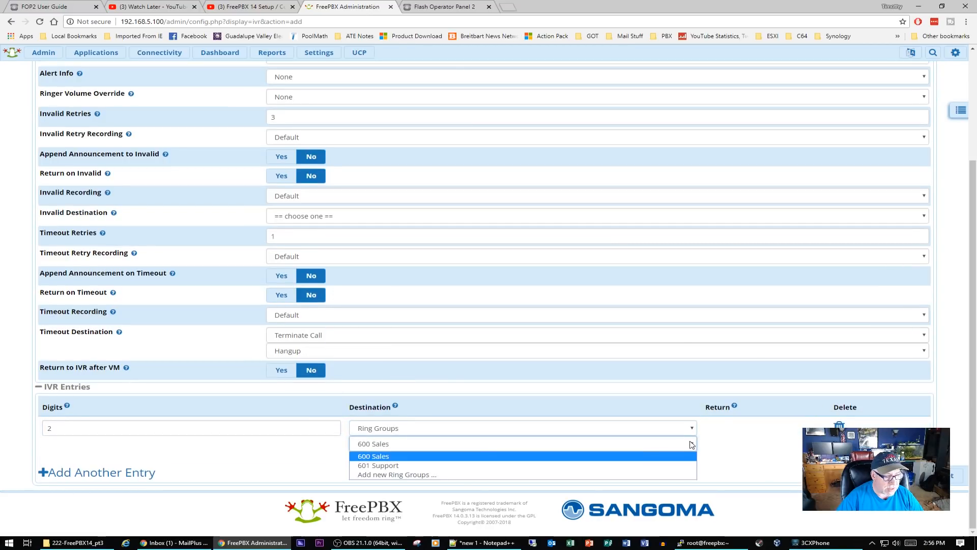
click(430, 462)
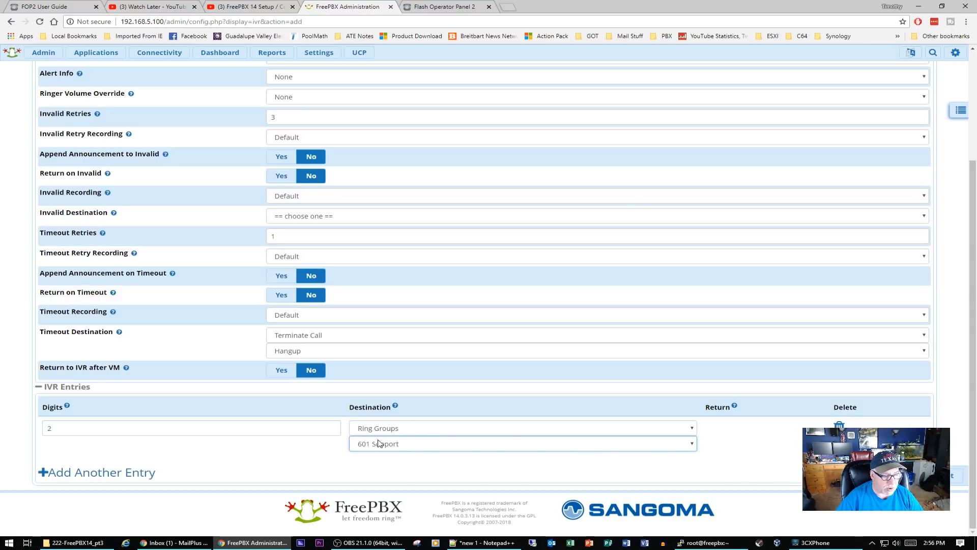
click(902, 475)
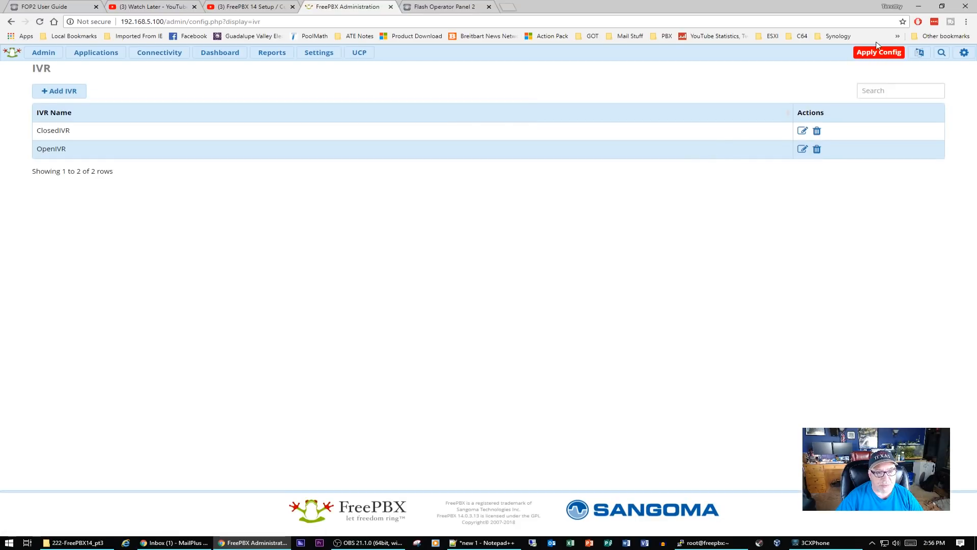
click(876, 55)
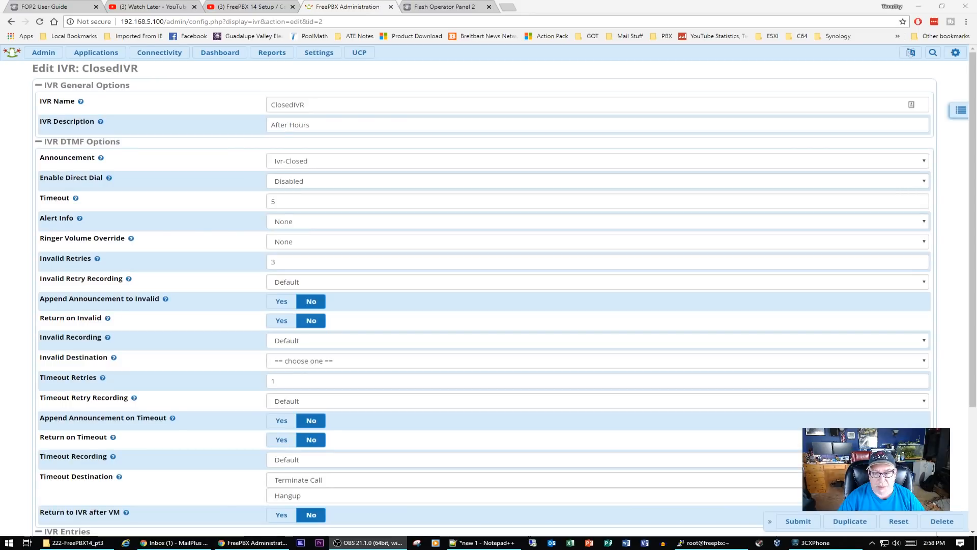
Set the timeout retries to 2 in both ClosedIVR and OpenIVR, submitting each, and apply the configuration.
double_click(272, 382)
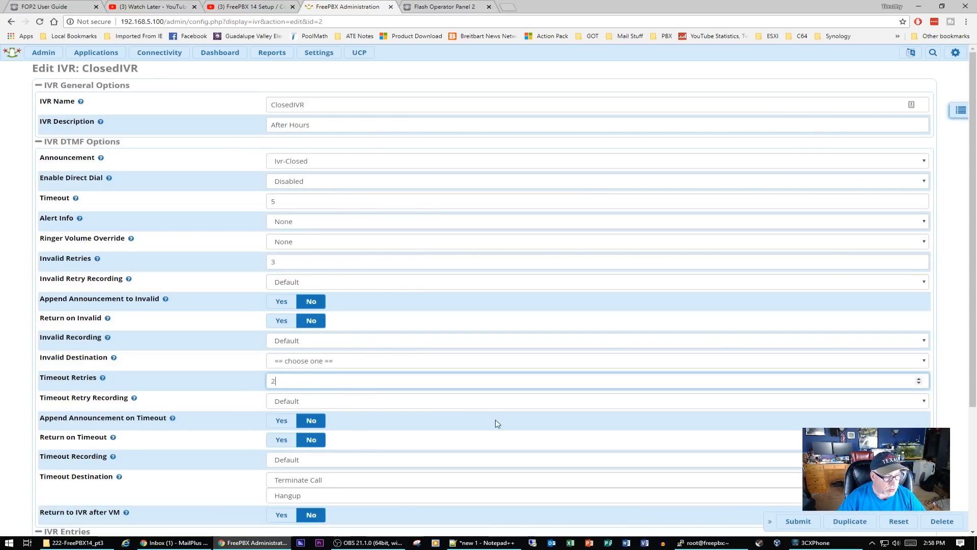
click(799, 521)
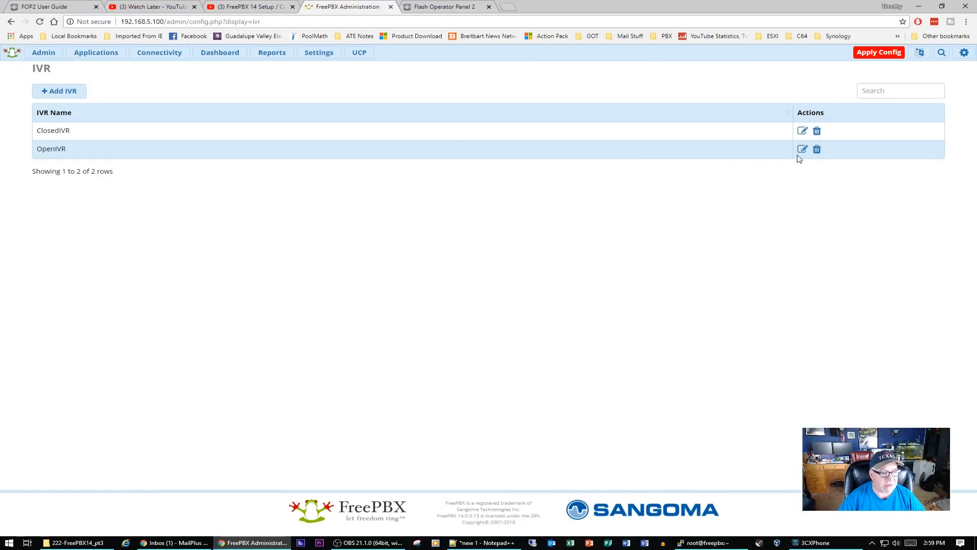
click(802, 149)
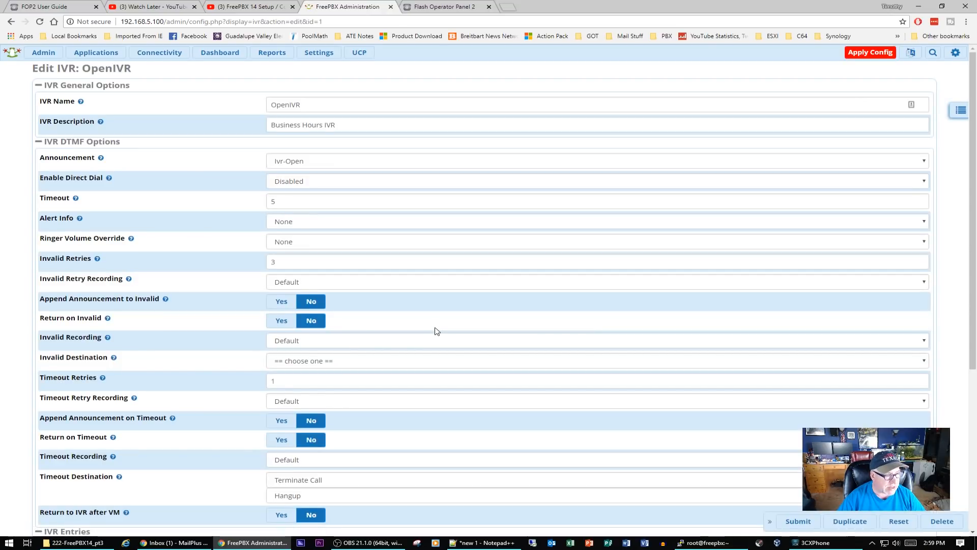
double_click(285, 384)
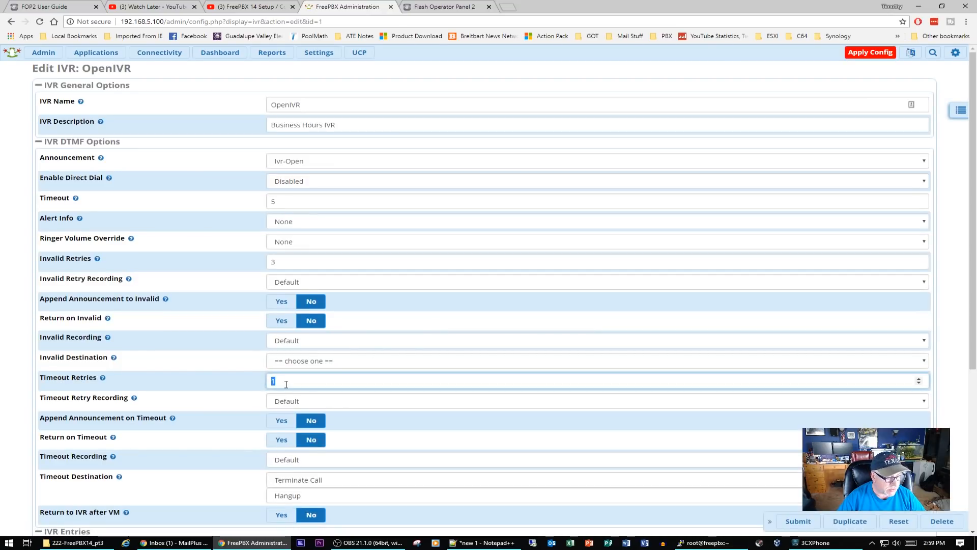
text(2)
click(811, 523)
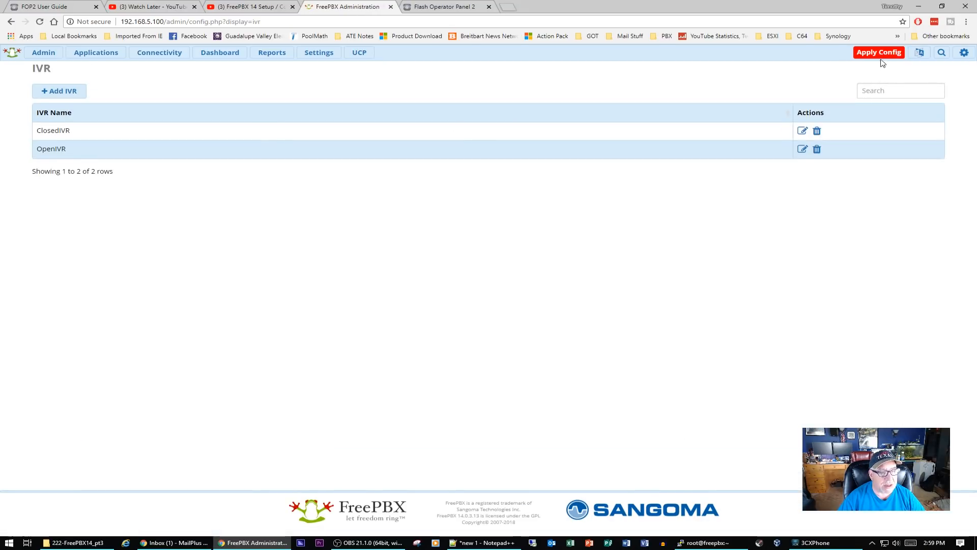
click(877, 52)
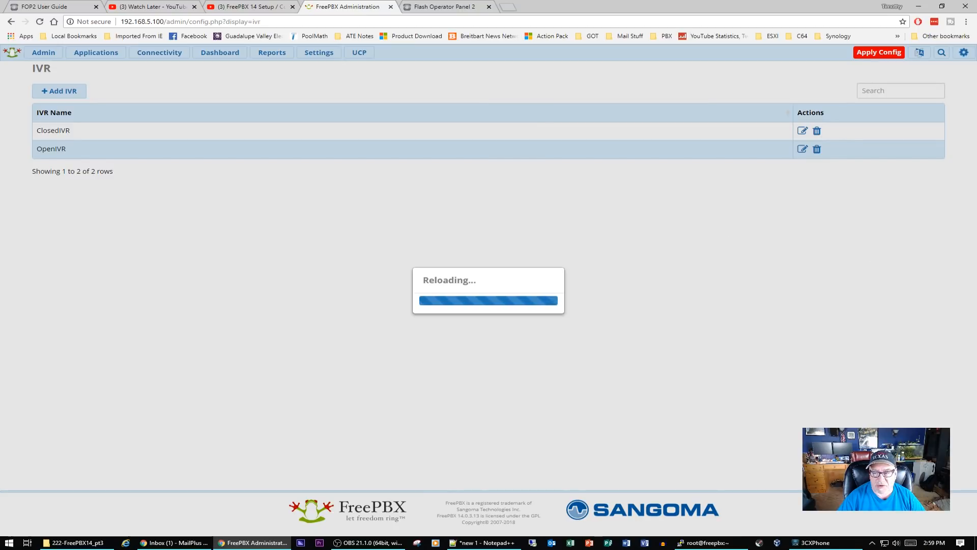
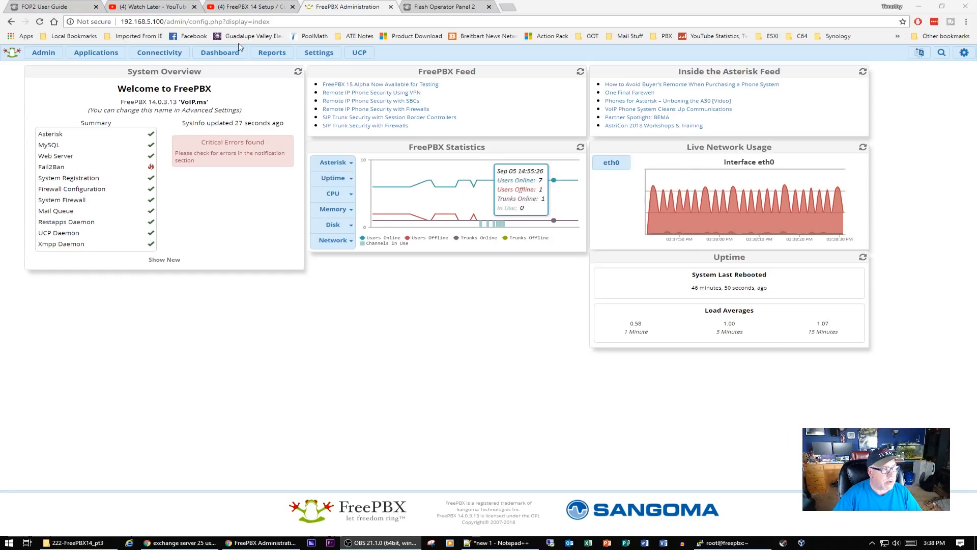
Add a new time group with the description Operating Hours.
click(96, 53)
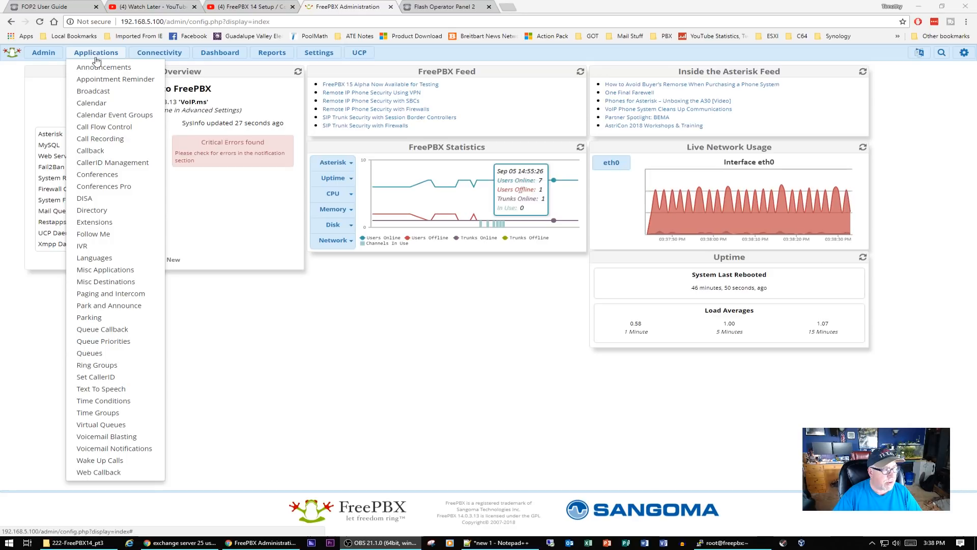
click(108, 414)
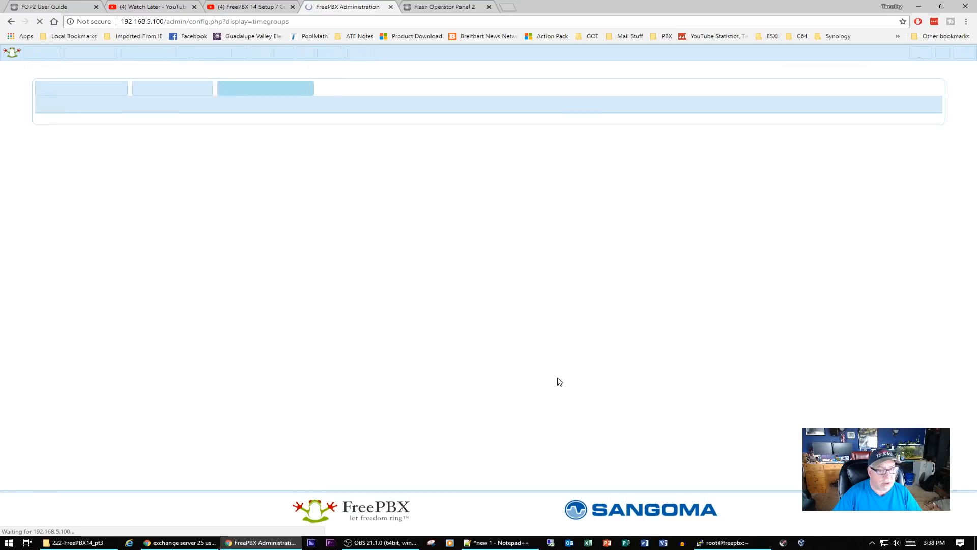
click(188, 97)
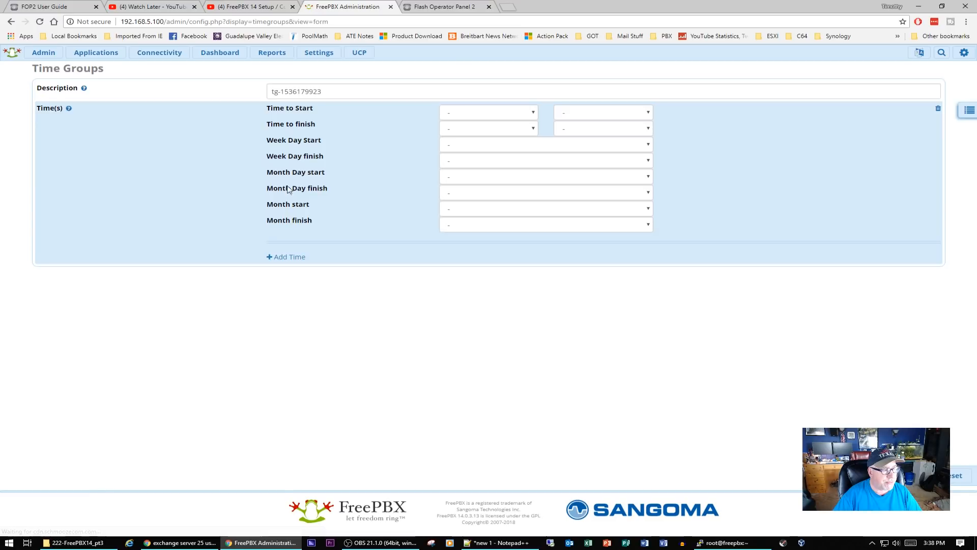
drag(366, 92, 274, 92)
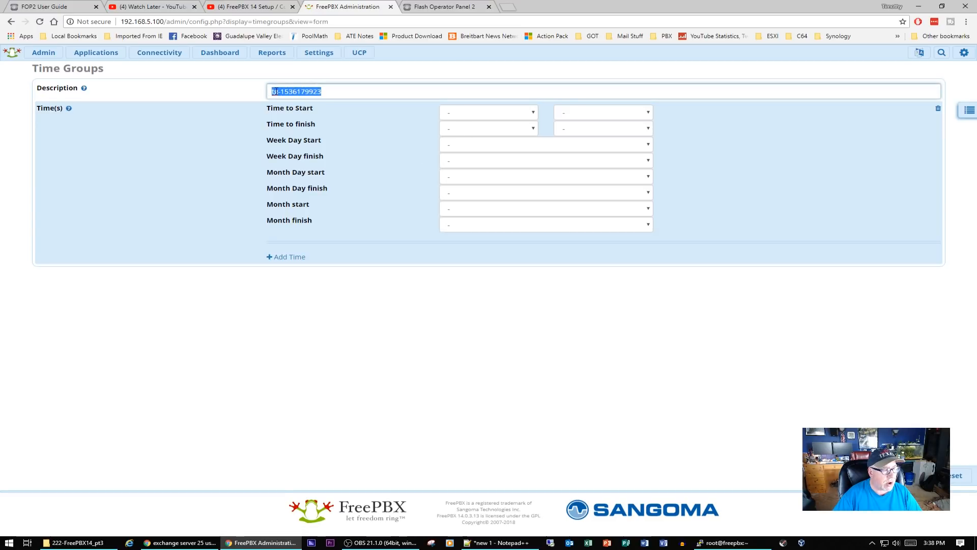
text(Cperating )
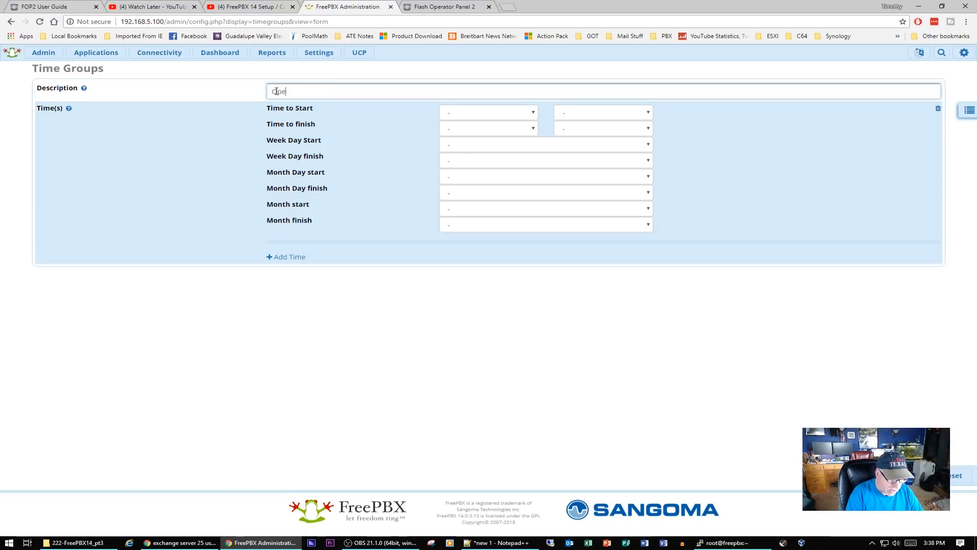
text(Hours)
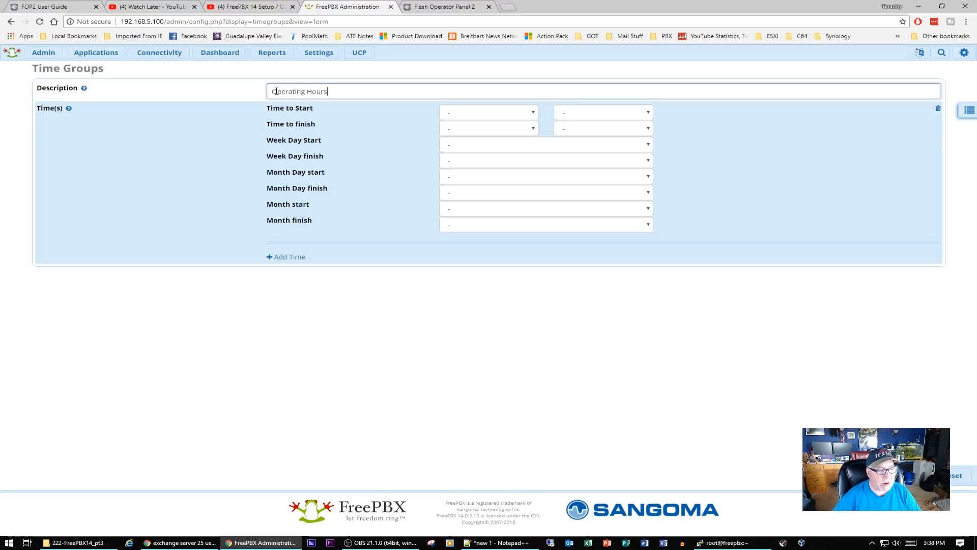
Set the Operating Hours time group to start at 08:00 and finish at 17:00.
click(533, 113)
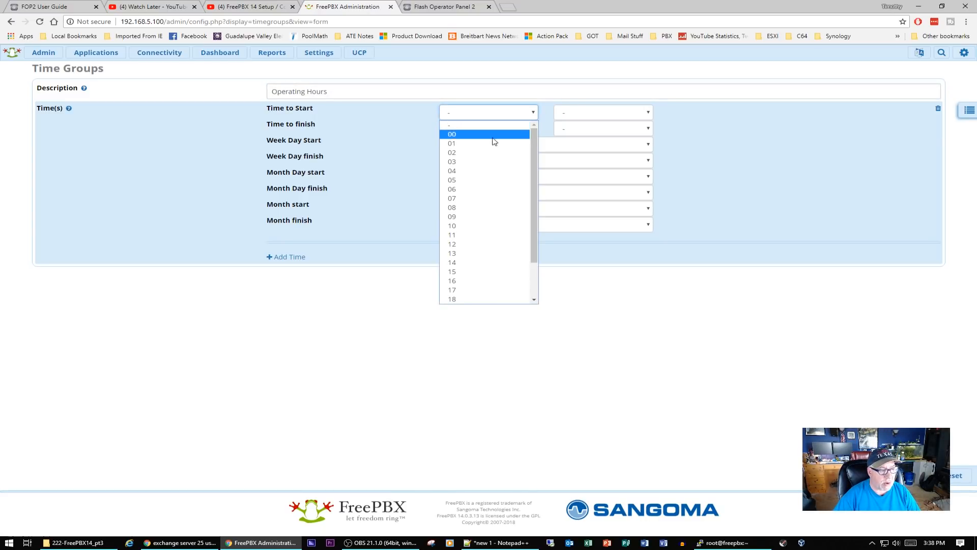
click(470, 208)
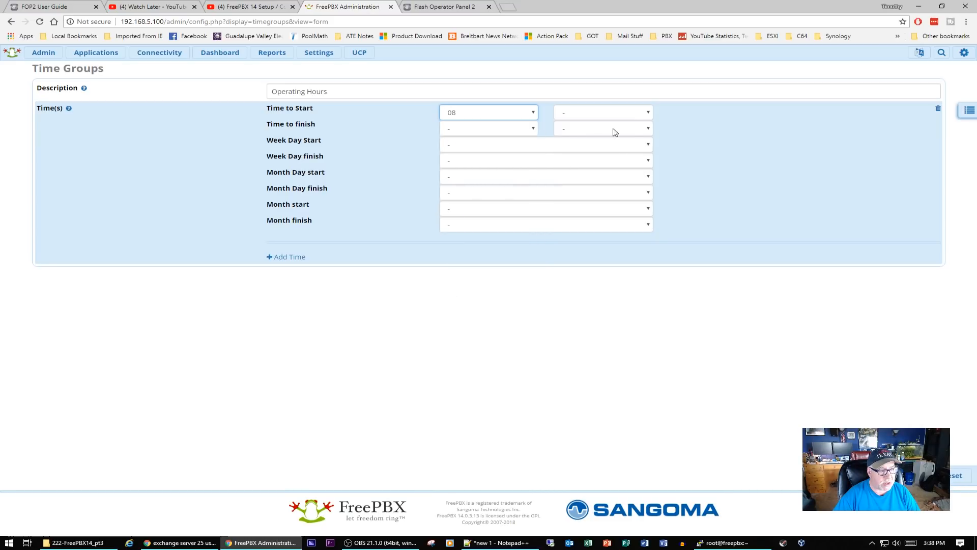
click(532, 130)
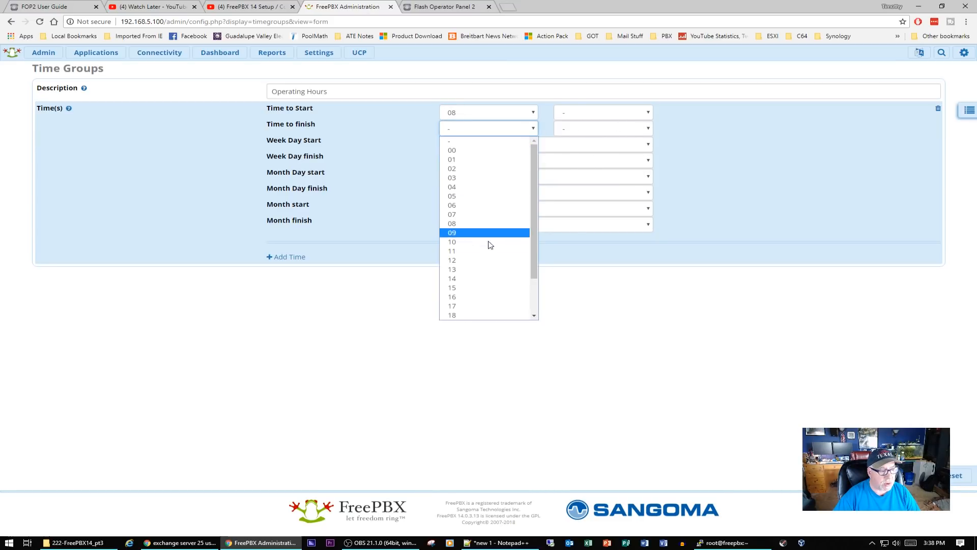
click(483, 306)
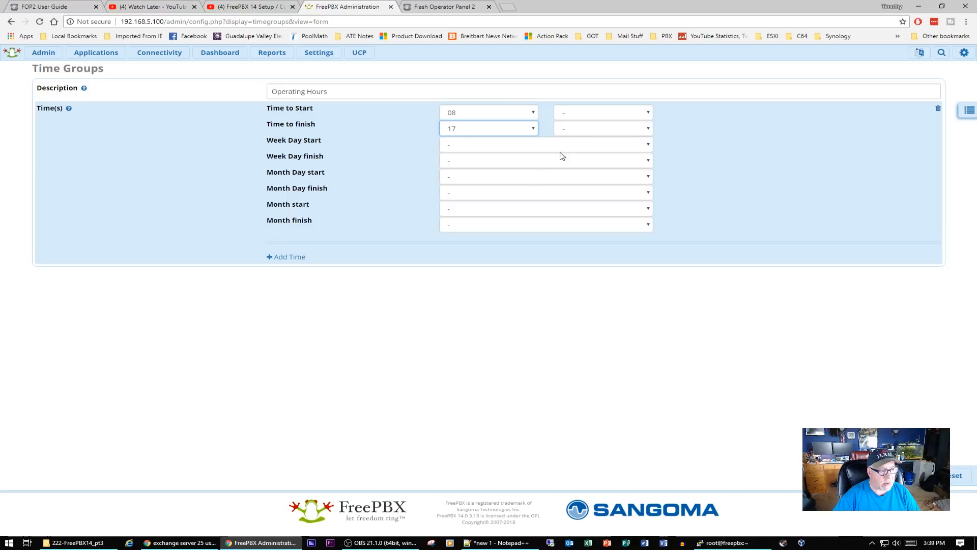
click(648, 113)
click(583, 134)
click(650, 128)
click(584, 151)
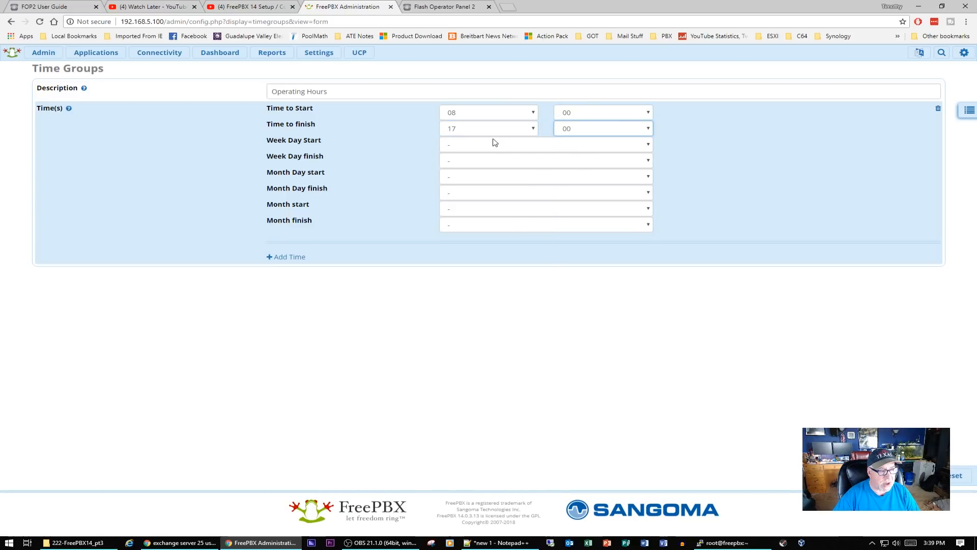
Set the time group's week days from Monday to Friday, submit it and apply the configuration.
click(648, 145)
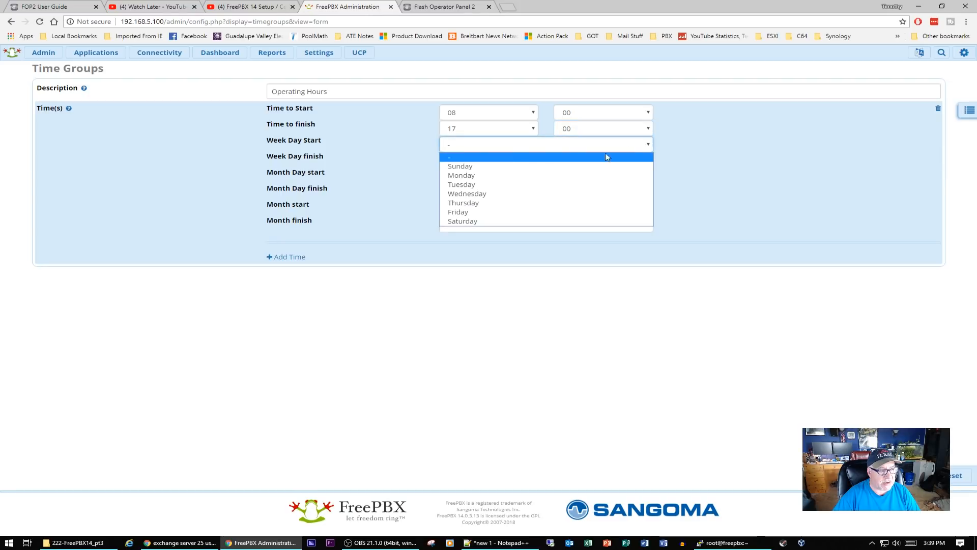
click(472, 177)
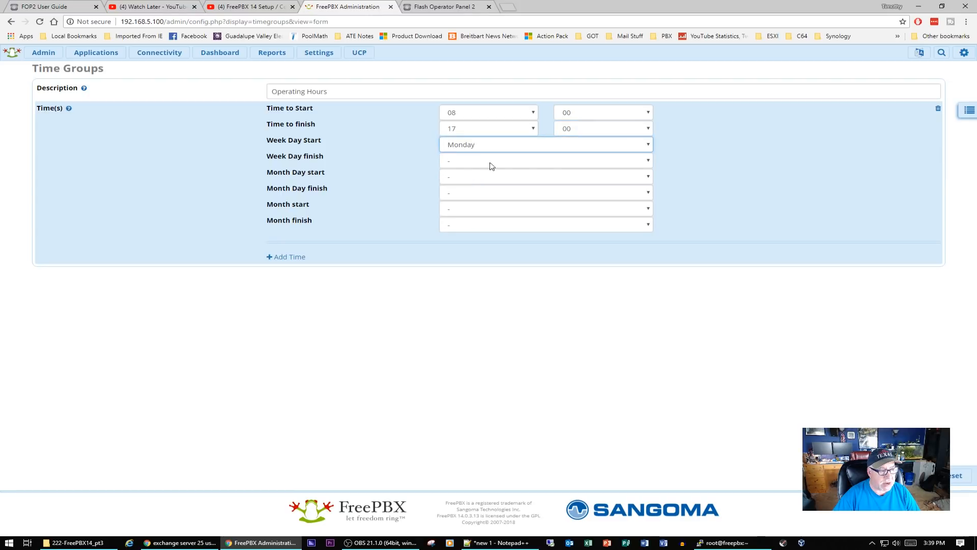
click(648, 162)
click(471, 229)
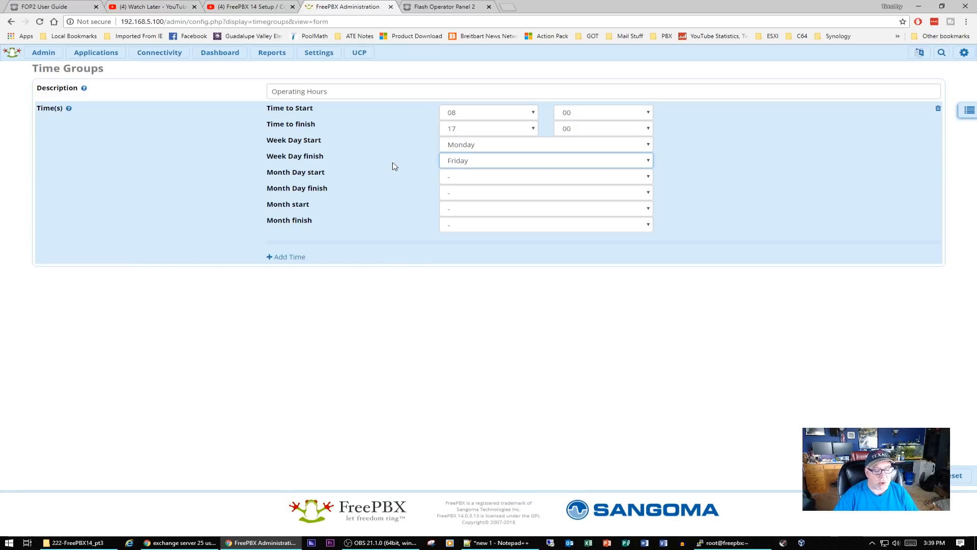
click(361, 96)
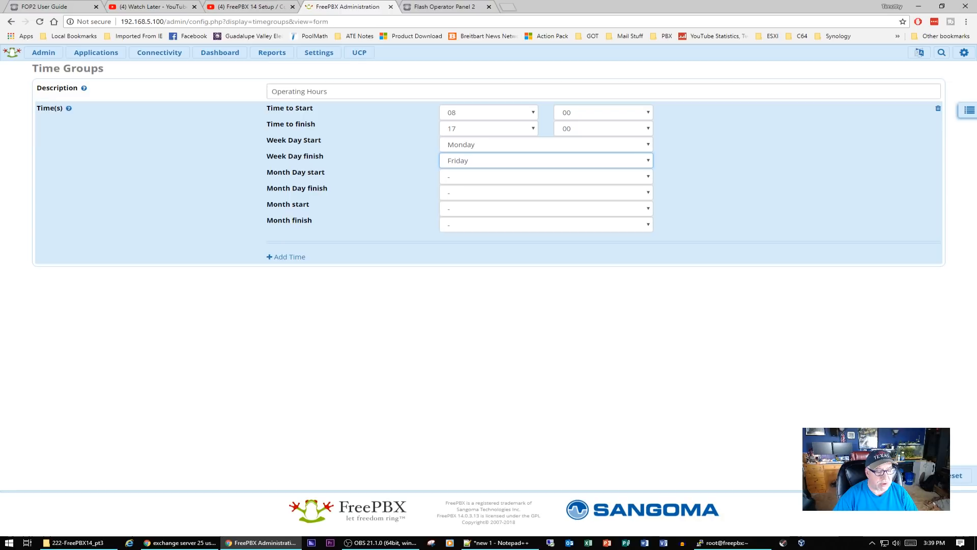
click(911, 475)
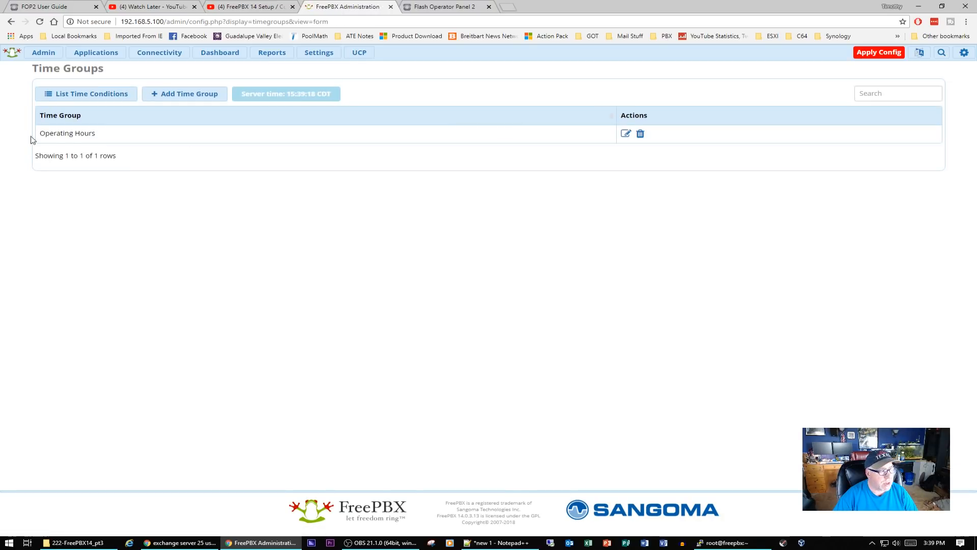
click(867, 54)
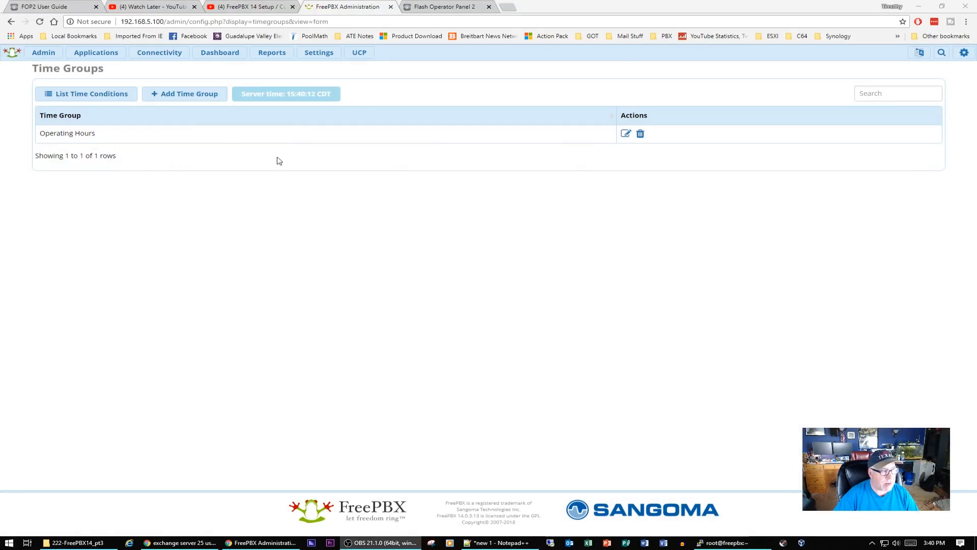
Add a new time condition named Operating Hours.
click(91, 96)
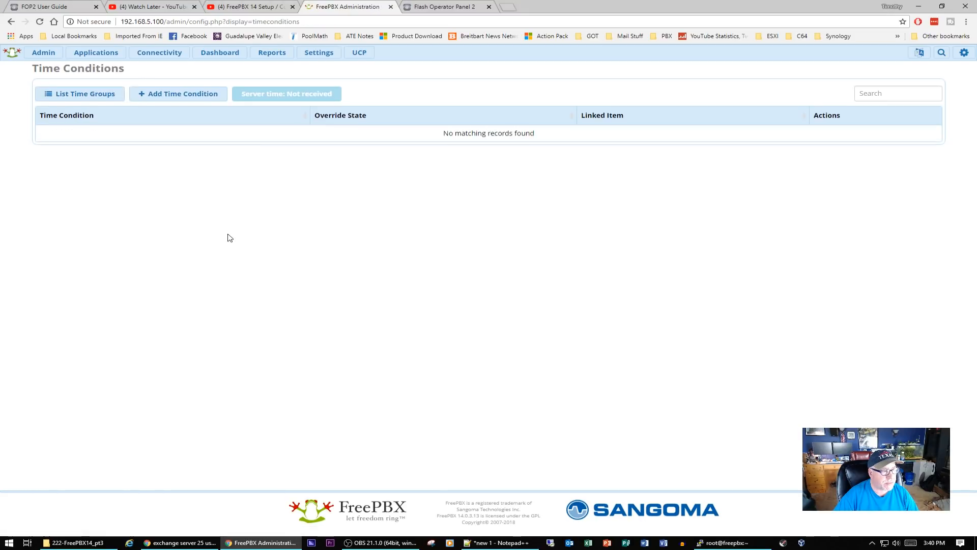
click(186, 97)
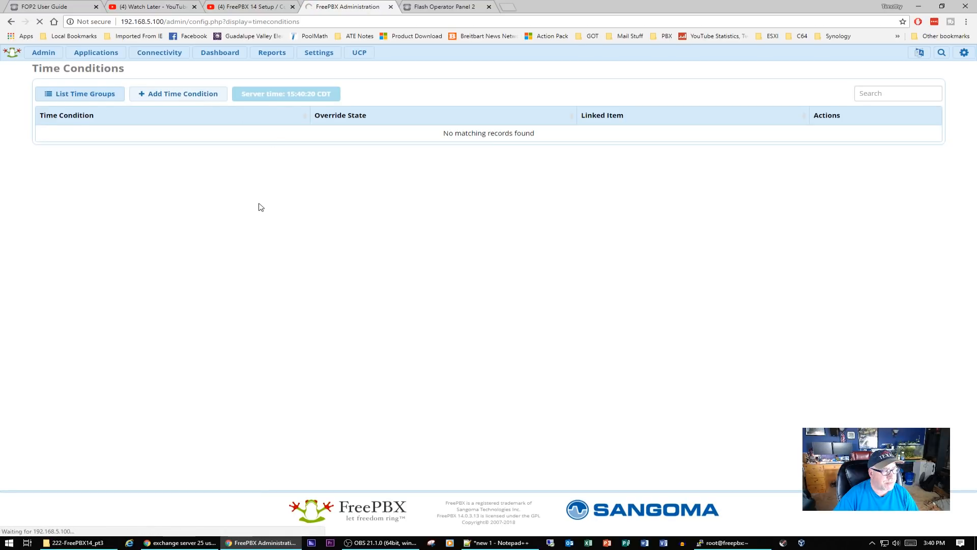
click(301, 107)
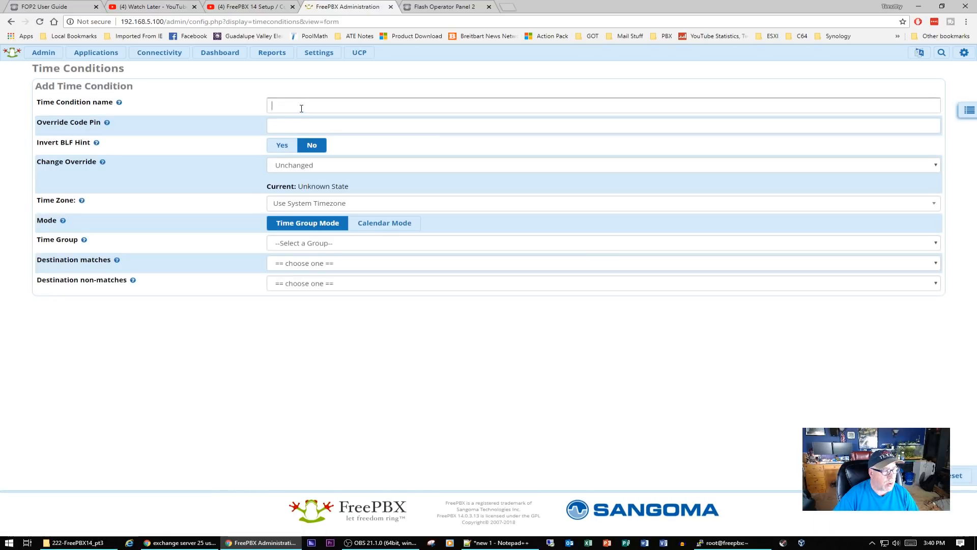
text(Operating Hours)
key(Tab)
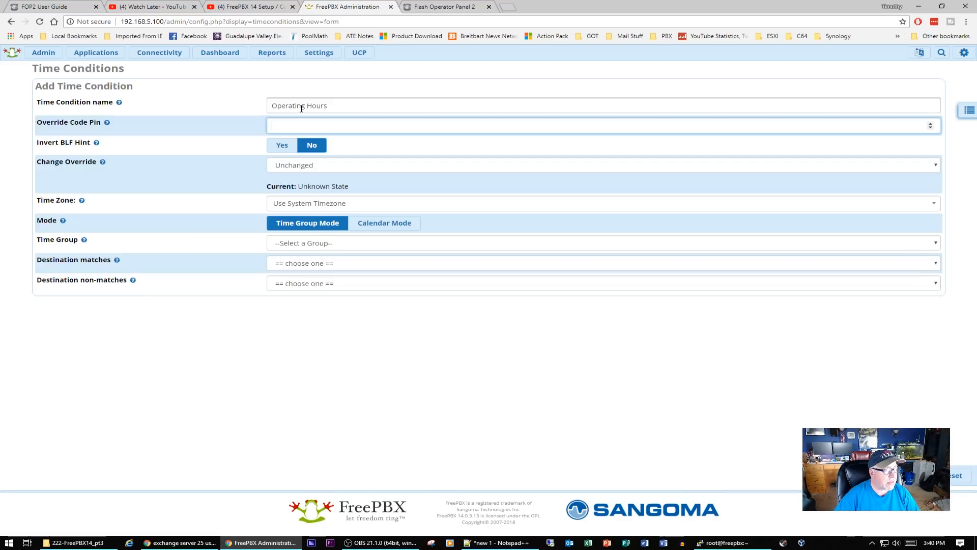
Assign the Operating Hours time group to the time condition and set its matching destination to the IVR OpenIVR.
click(322, 245)
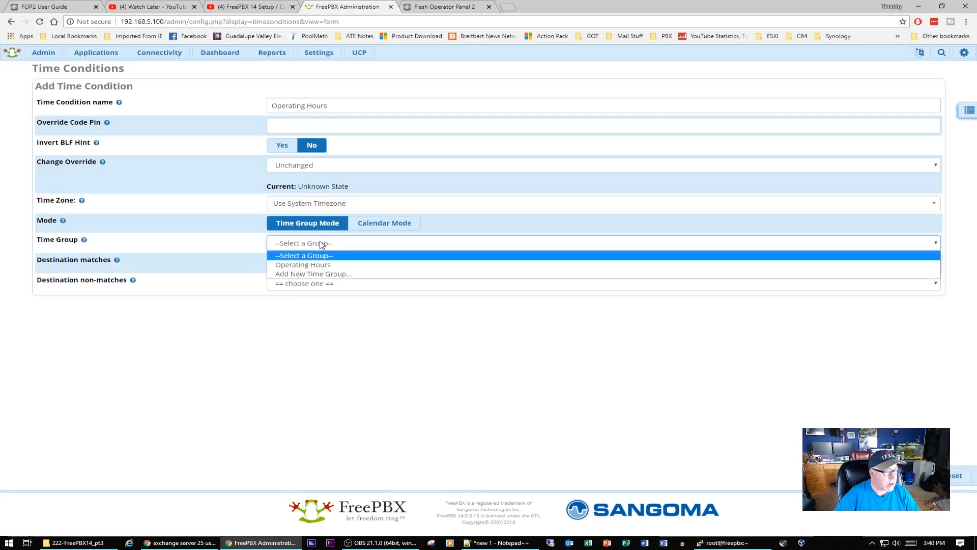
click(320, 268)
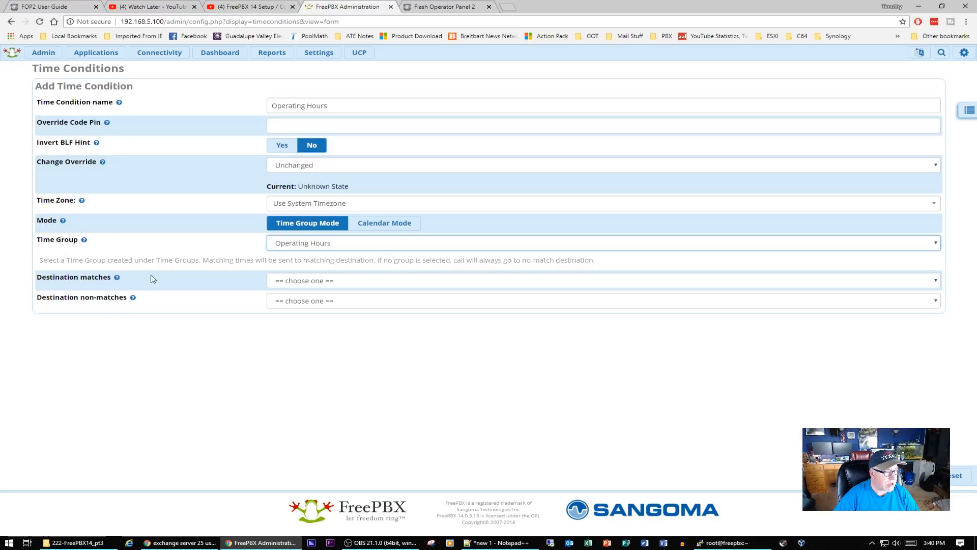
click(309, 264)
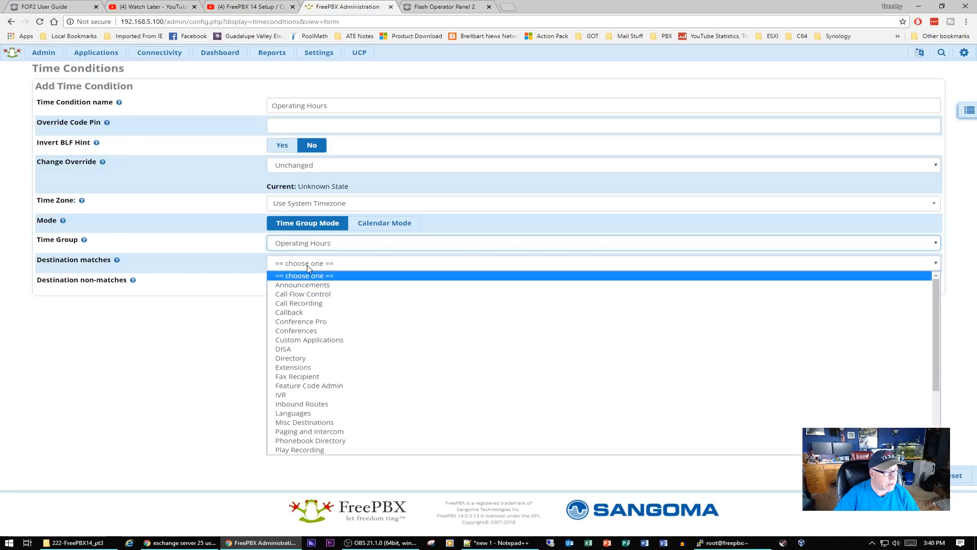
click(297, 396)
click(330, 281)
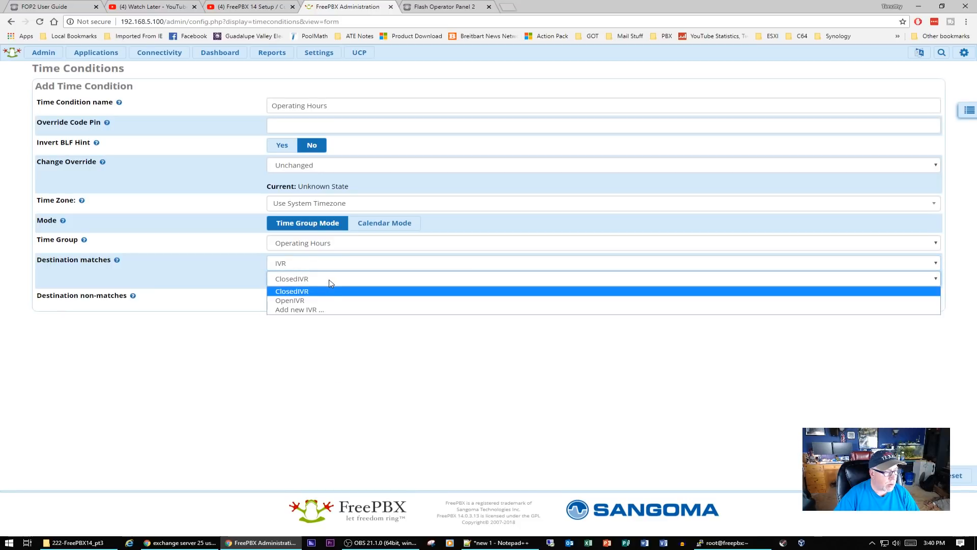
click(315, 300)
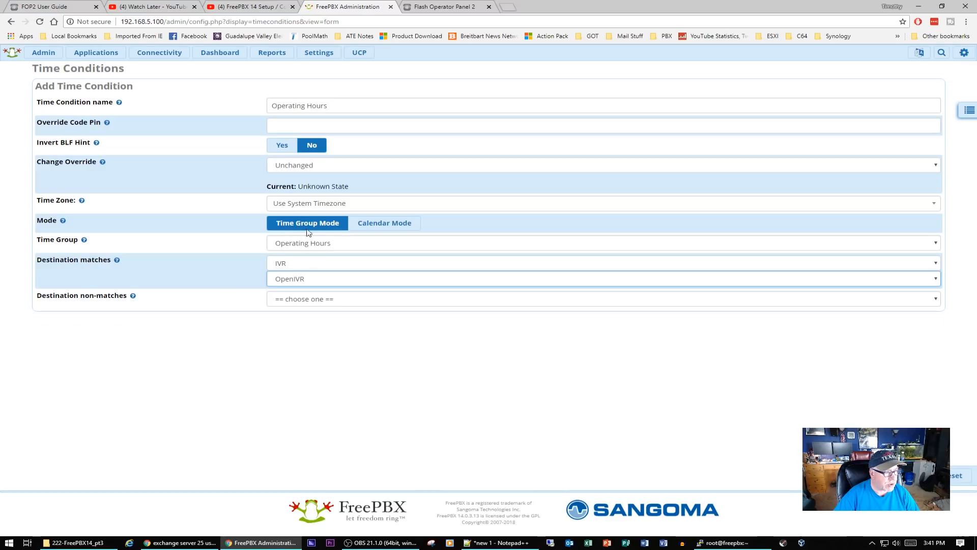
Set the time condition's non-matching destination to the IVR ClosedIVR, submit it and apply the configuration.
click(313, 300)
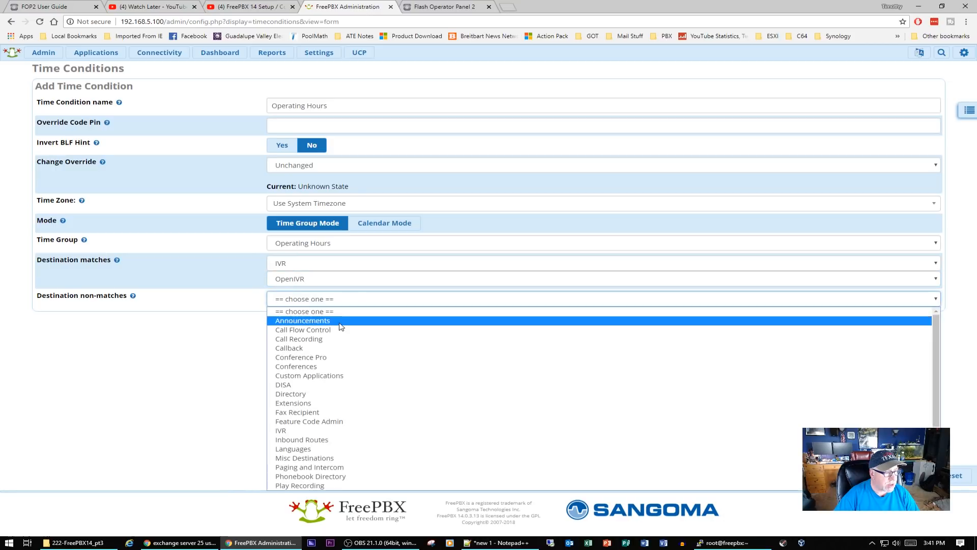
click(309, 429)
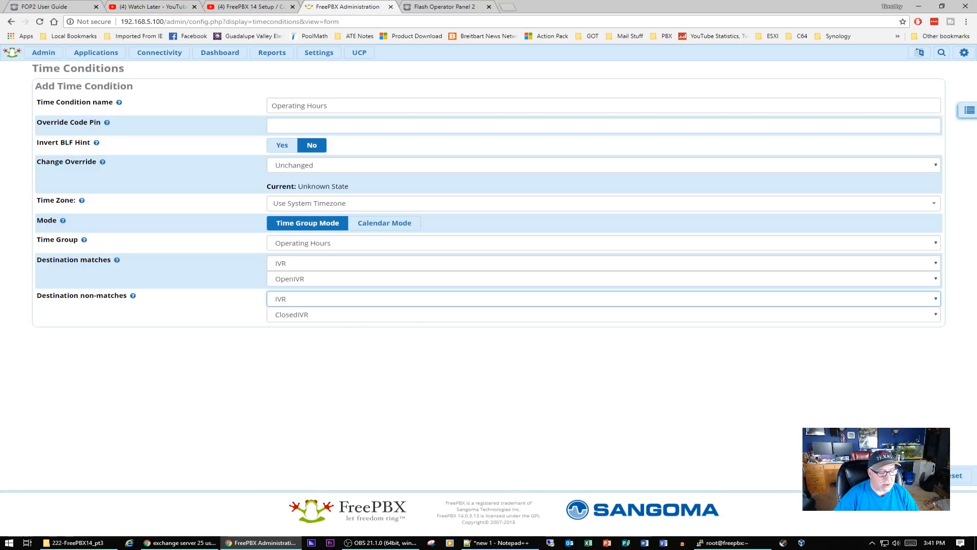
click(912, 476)
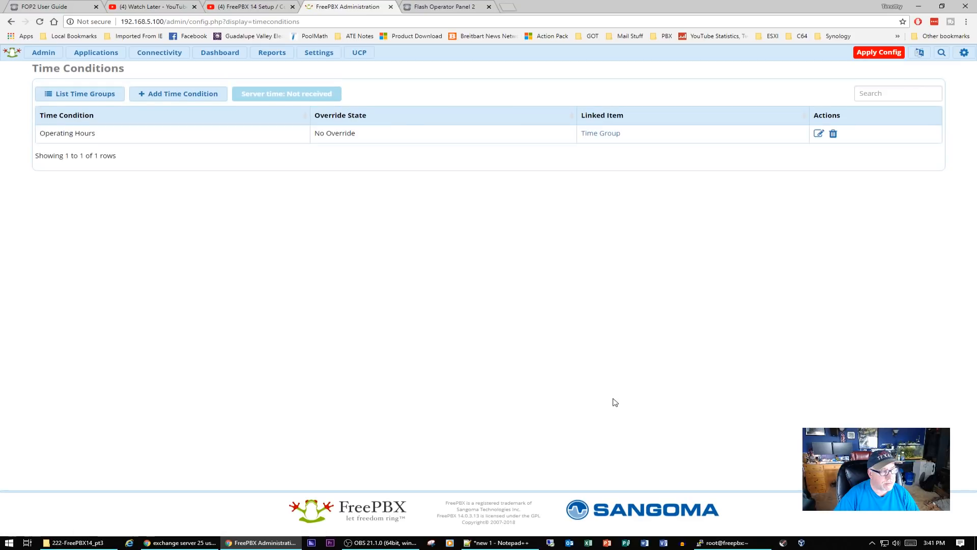
click(881, 51)
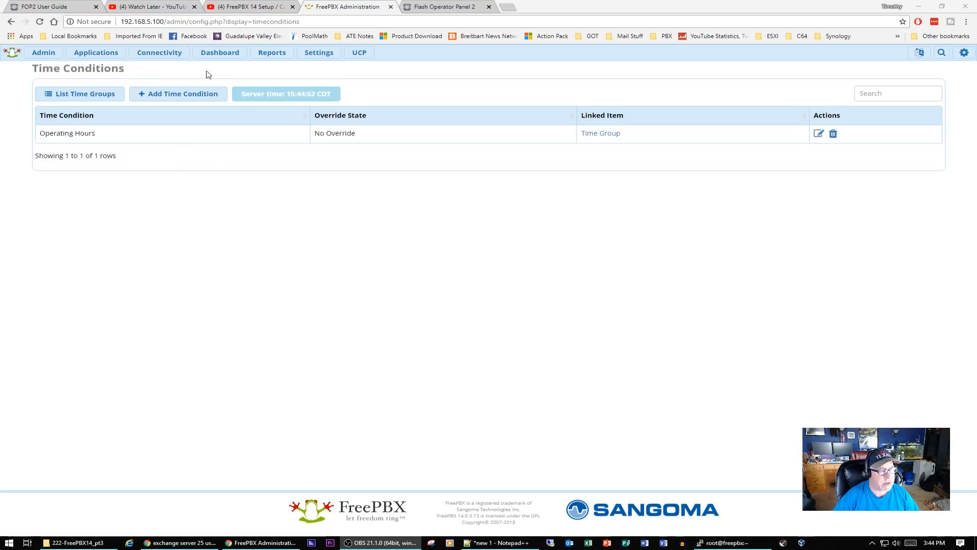
Edit the MCS inbound route so its destination is the Operating Hours time condition, and submit it.
mouse_move(156, 56)
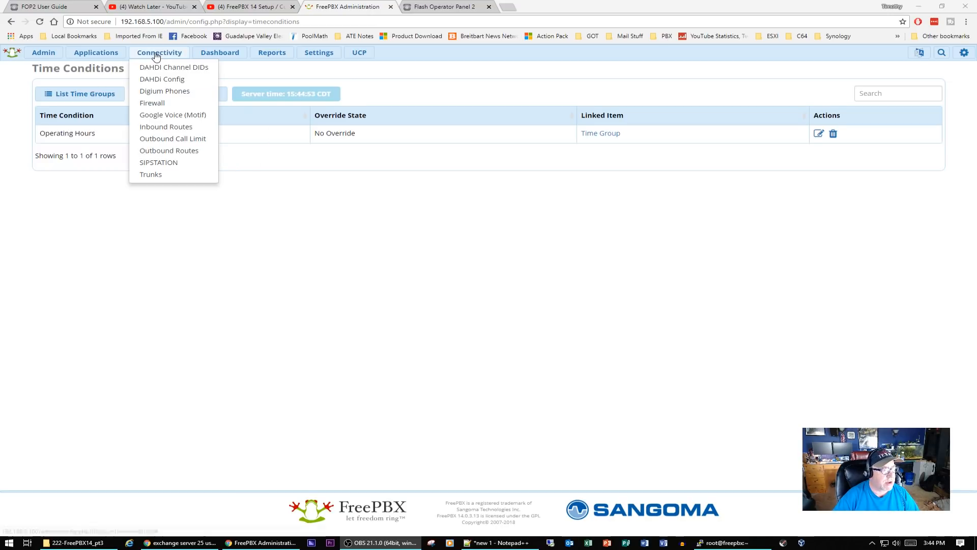
click(164, 132)
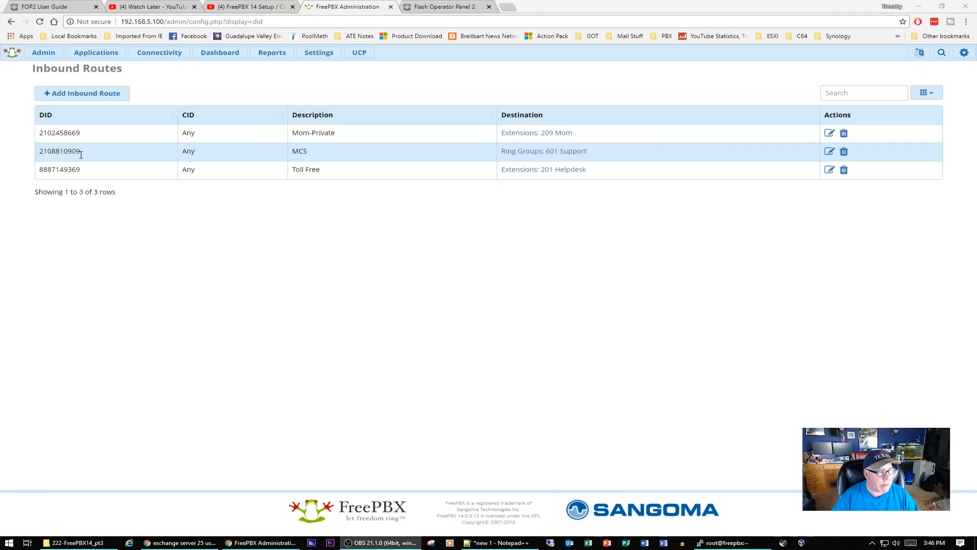
drag(89, 160, 33, 159)
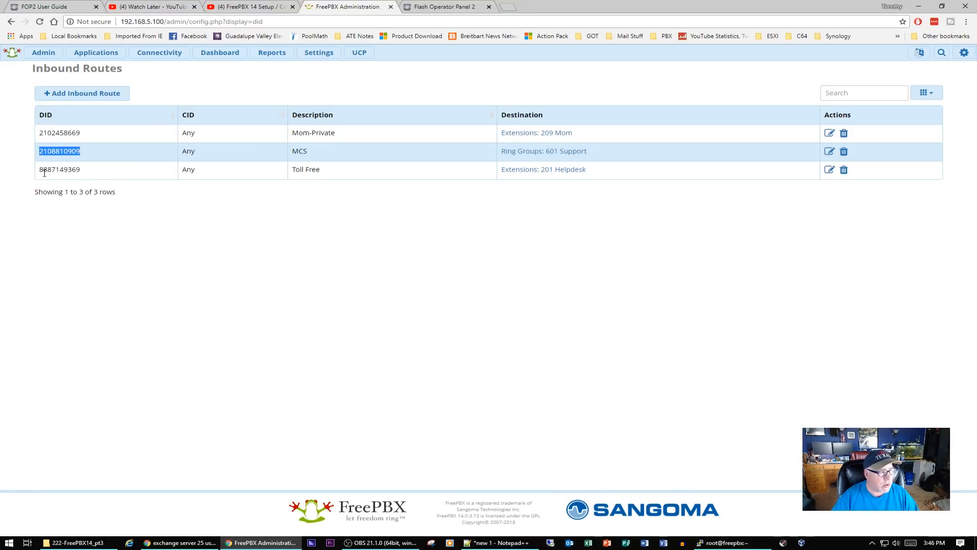
drag(87, 172, 65, 215)
click(91, 170)
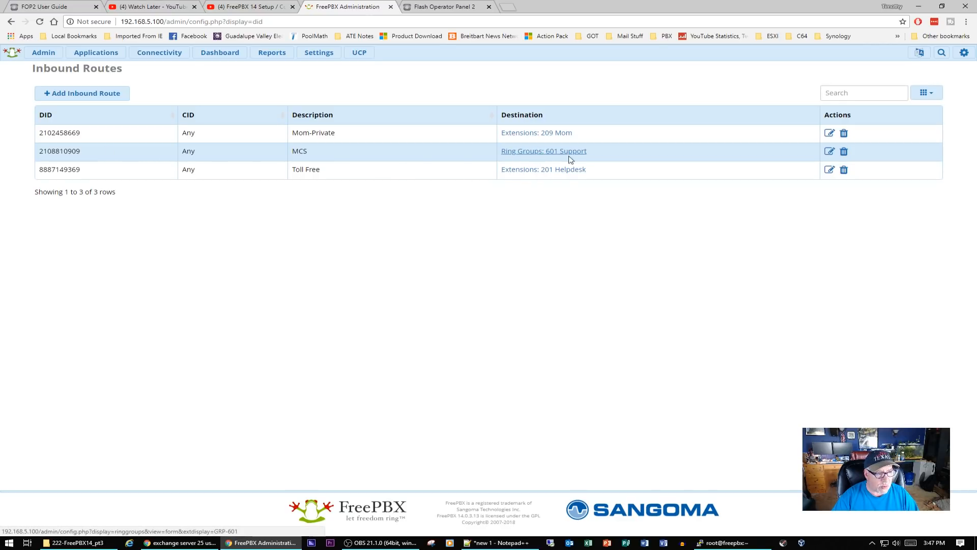
click(829, 152)
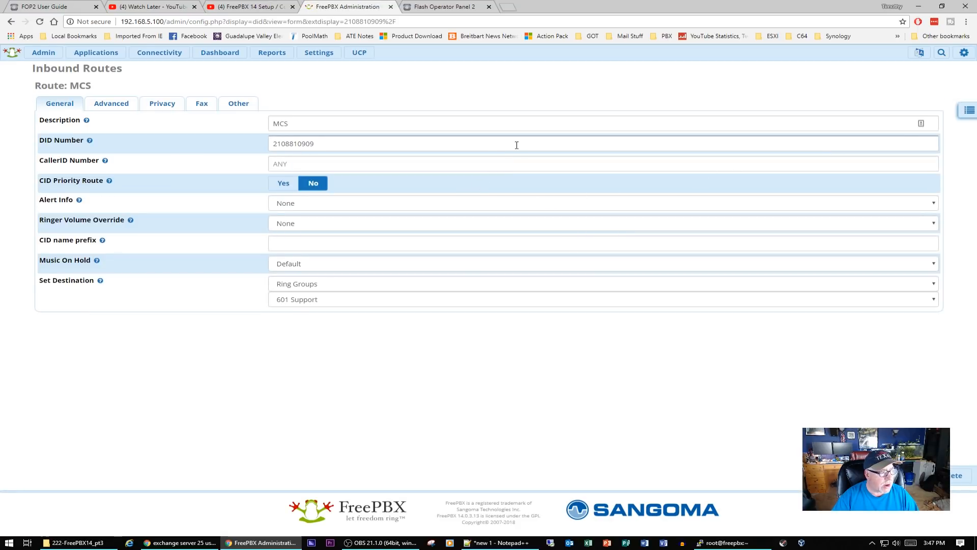
click(935, 286)
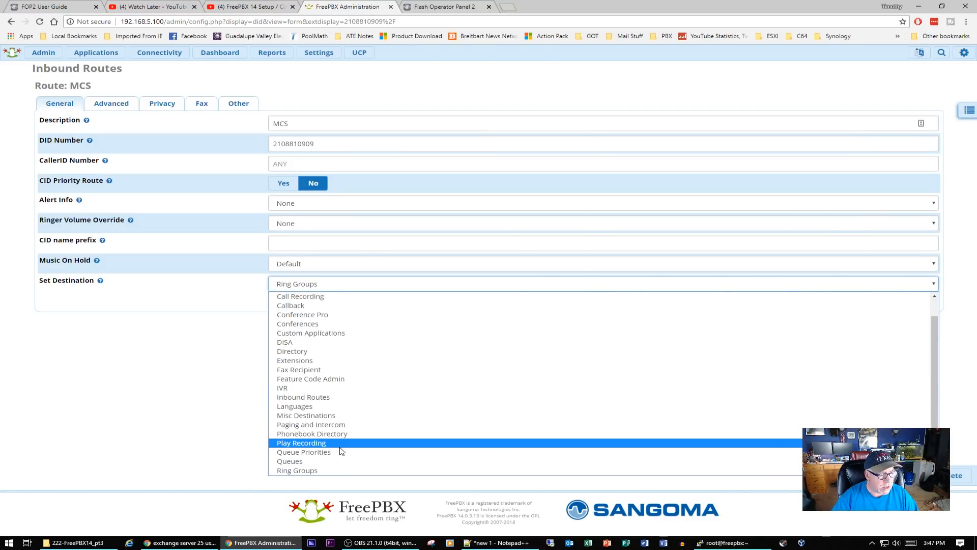
scroll(325, 444, down, 2)
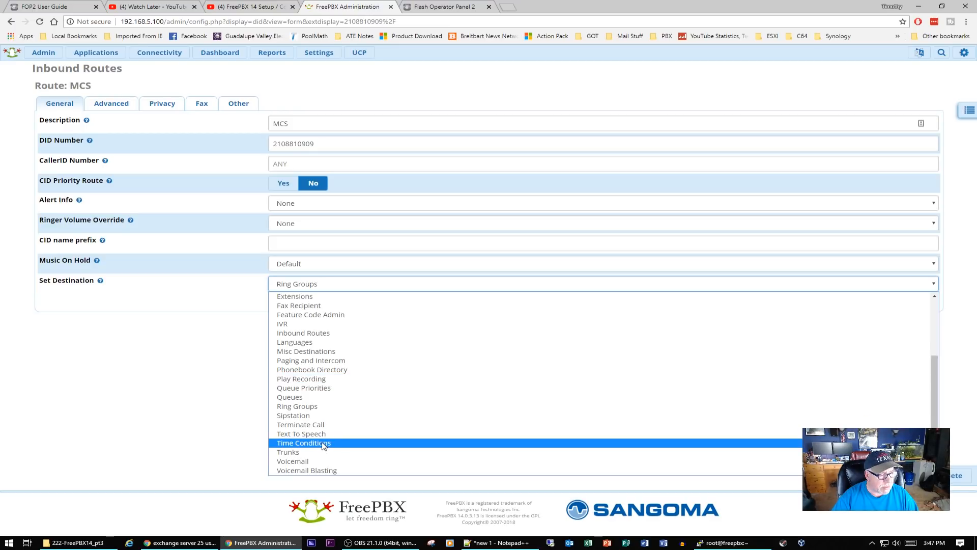
click(324, 444)
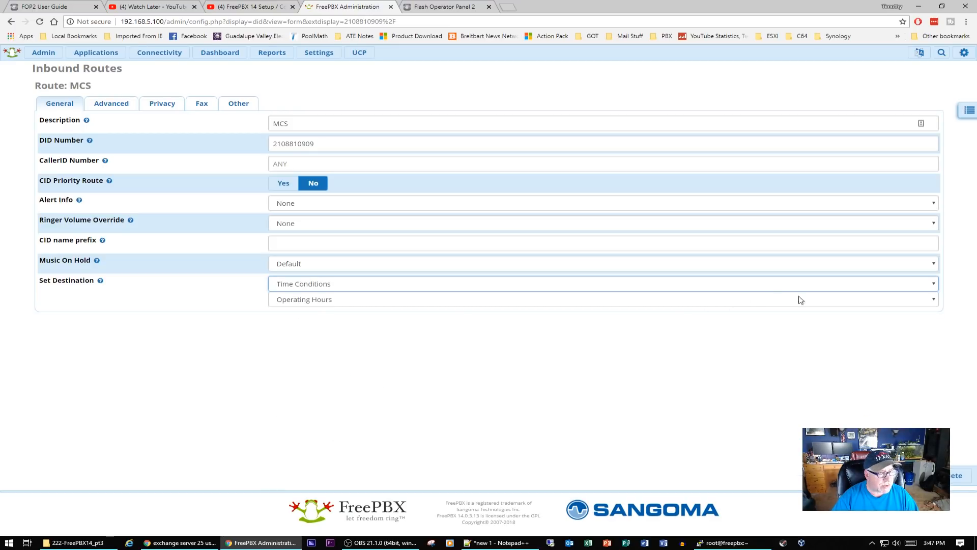
click(934, 300)
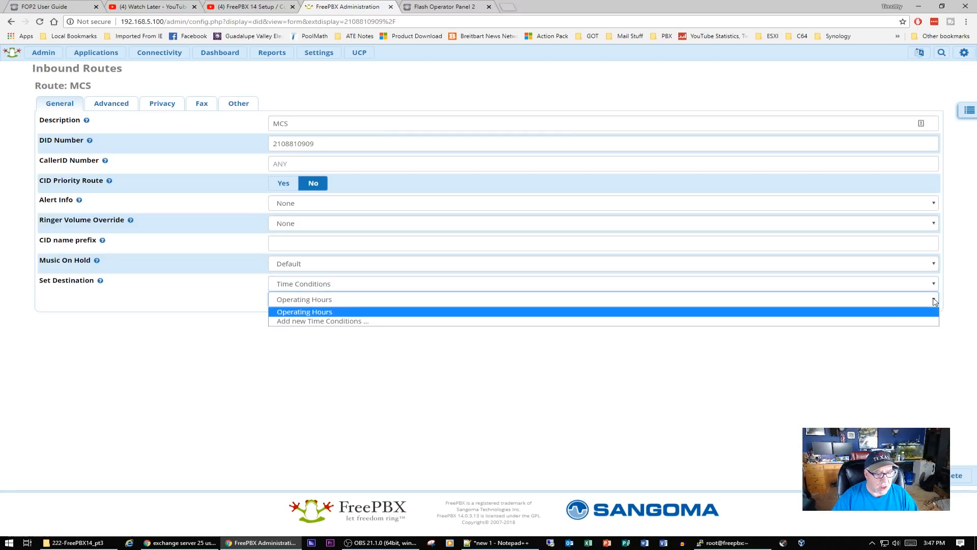
click(332, 313)
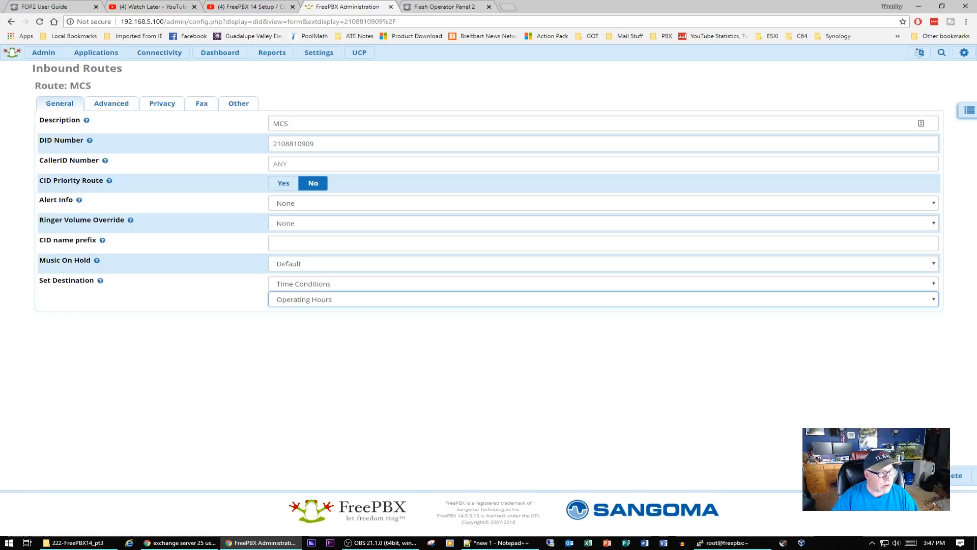
click(861, 475)
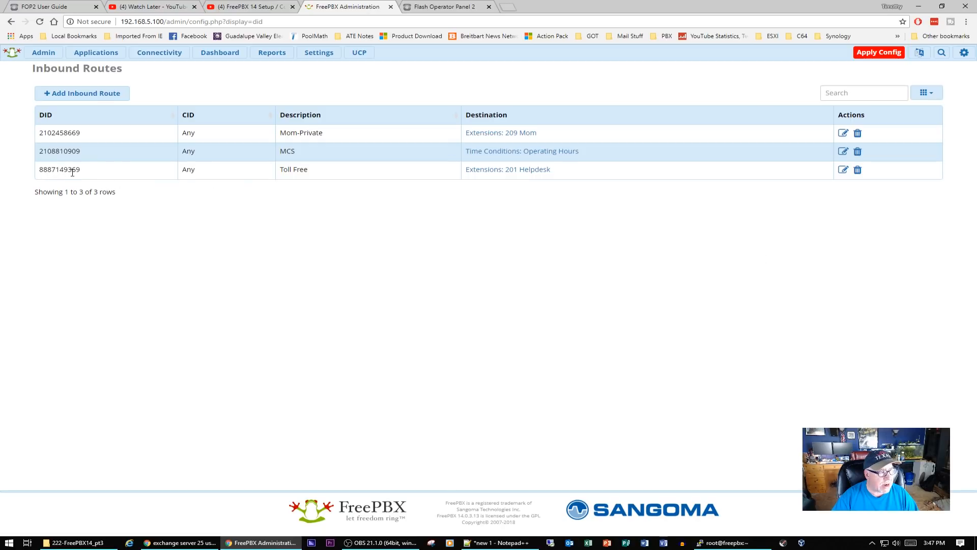
Set the Toll Free inbound route's destination to the Operating Hours time condition and submit it.
click(843, 170)
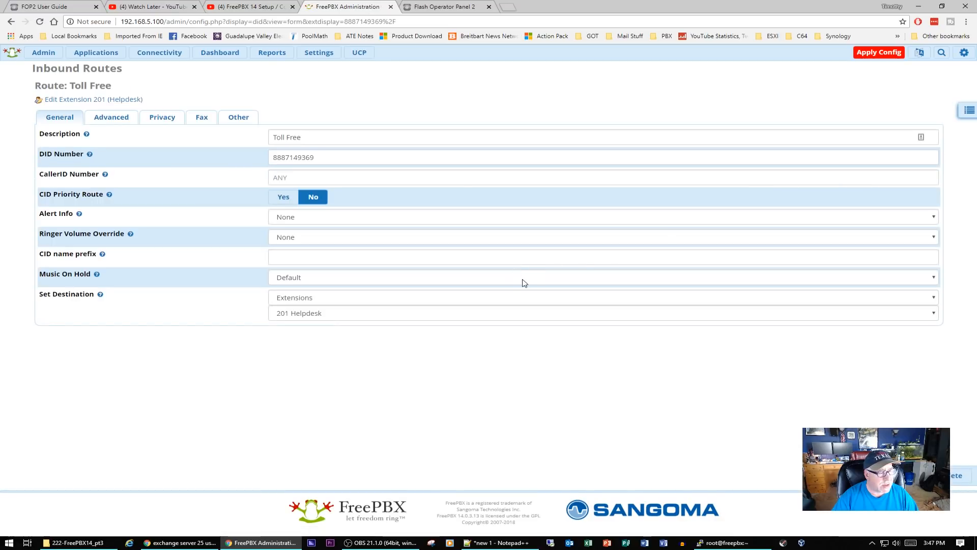
click(383, 304)
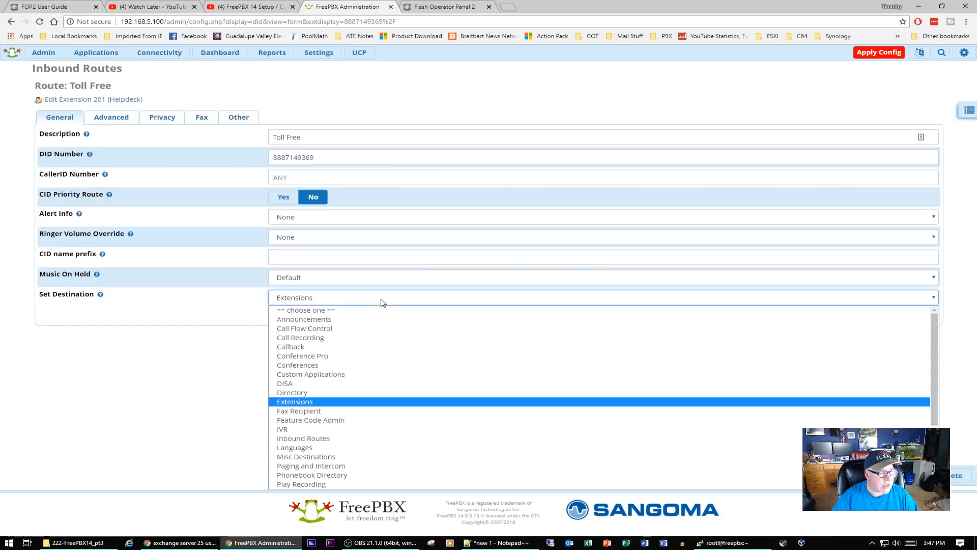
scroll(352, 460, down, 3)
click(335, 457)
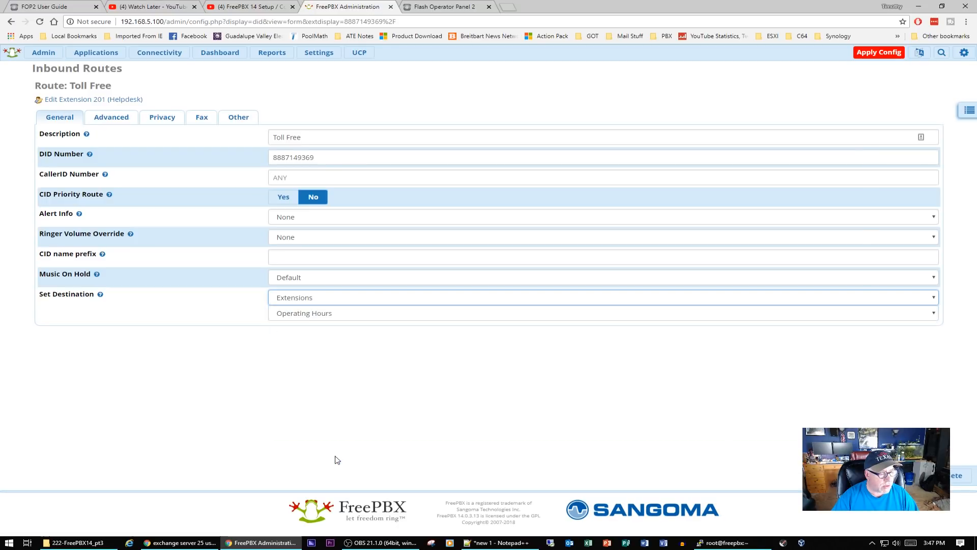
click(861, 476)
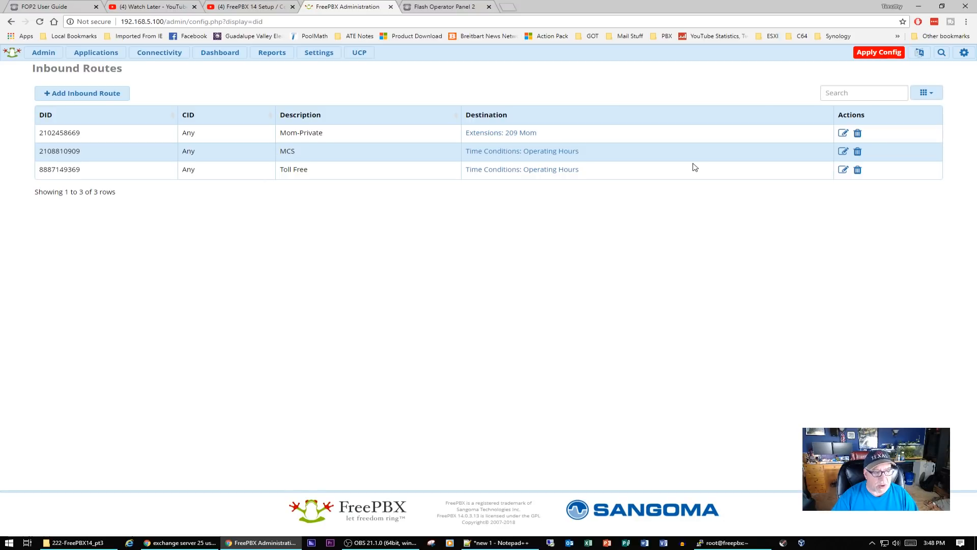
Reopen the MCS inbound route and change its destination to the IVR OpenIVR.
click(843, 152)
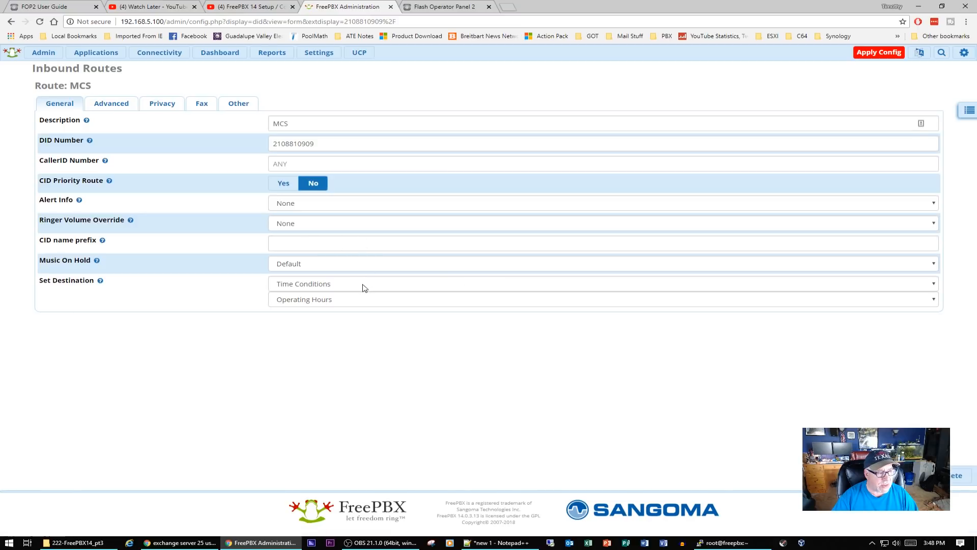
click(382, 288)
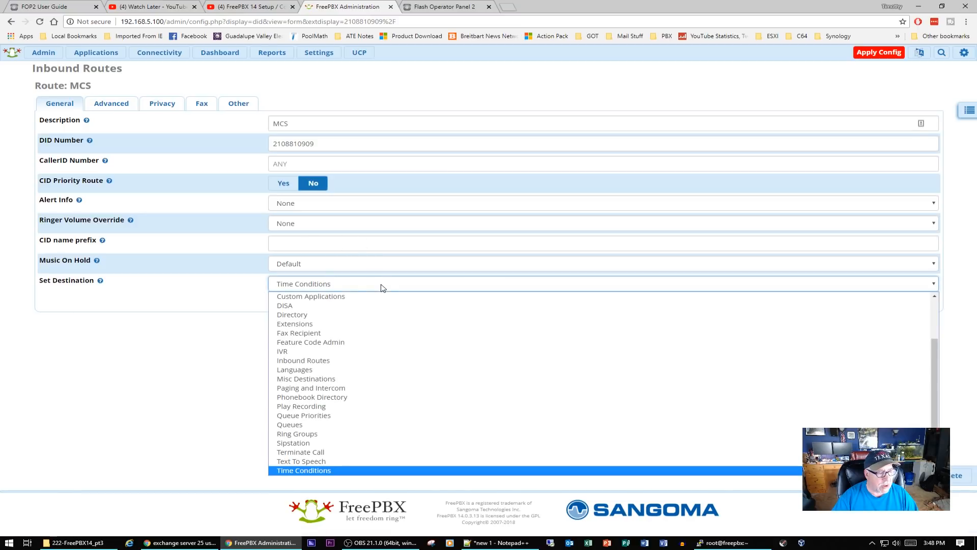
click(316, 355)
click(347, 304)
click(326, 328)
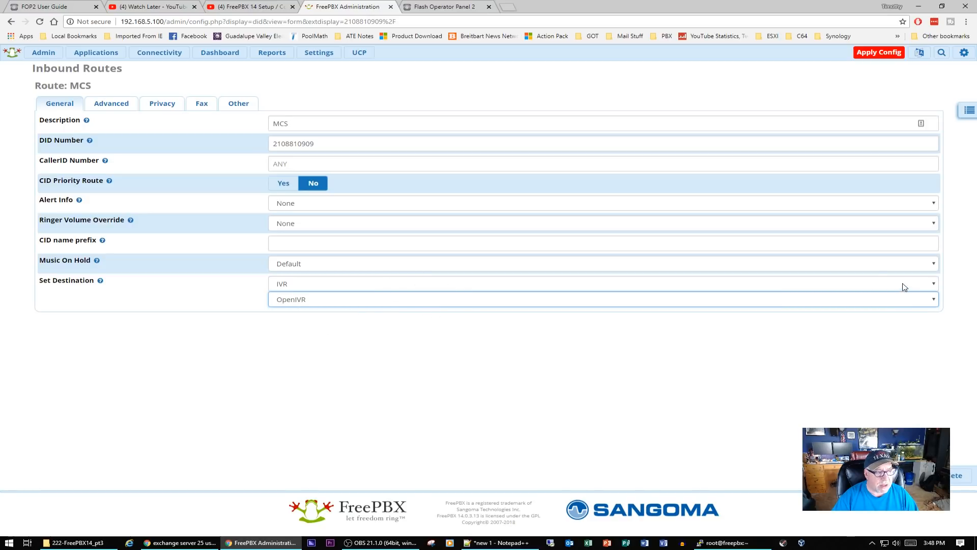
Return the MCS route's destination to the Operating Hours time condition, submit it and apply the configuration.
click(329, 286)
scroll(360, 408, down, 2)
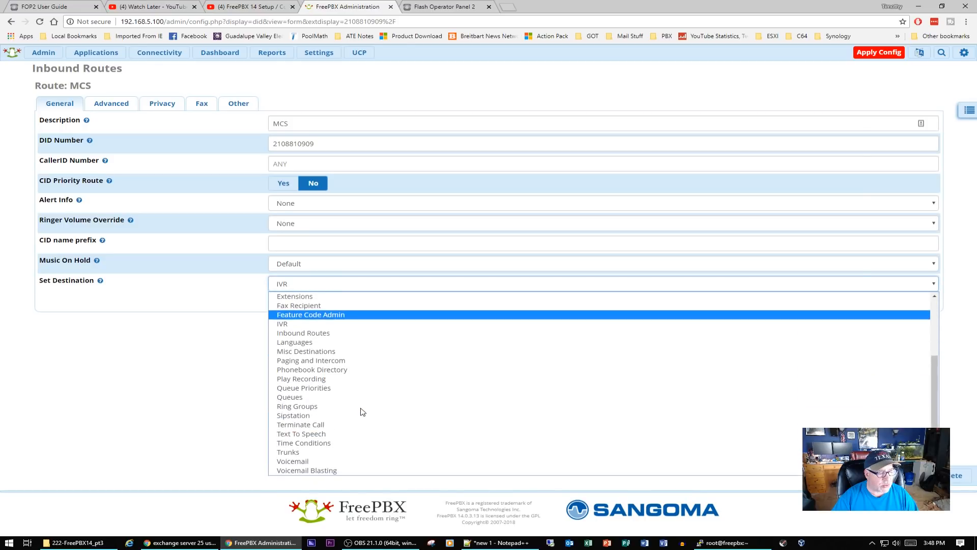
click(323, 435)
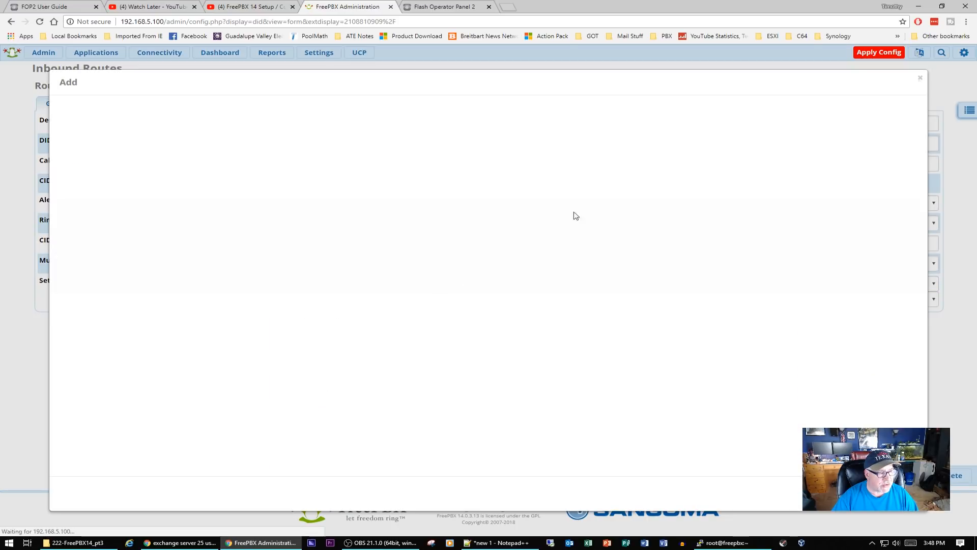
click(880, 493)
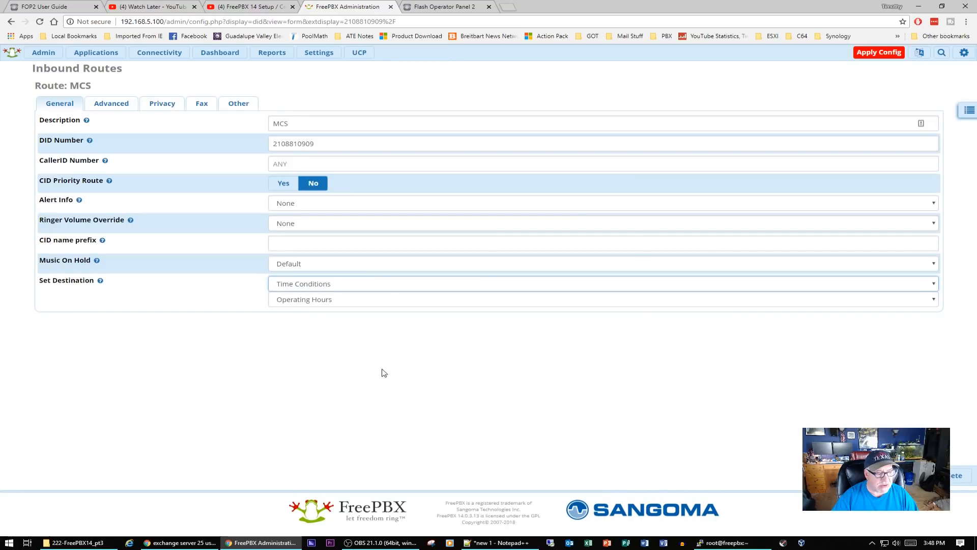
click(326, 286)
click(323, 469)
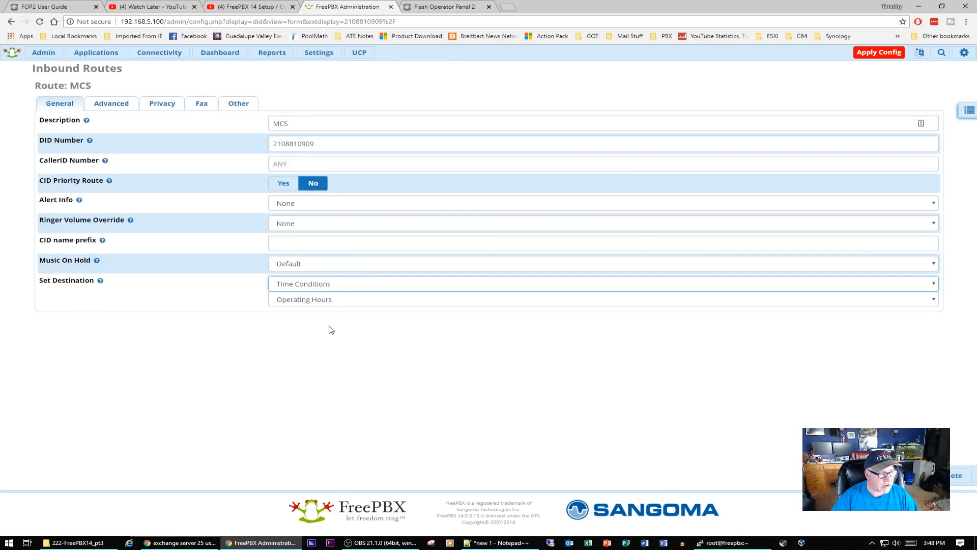
click(866, 475)
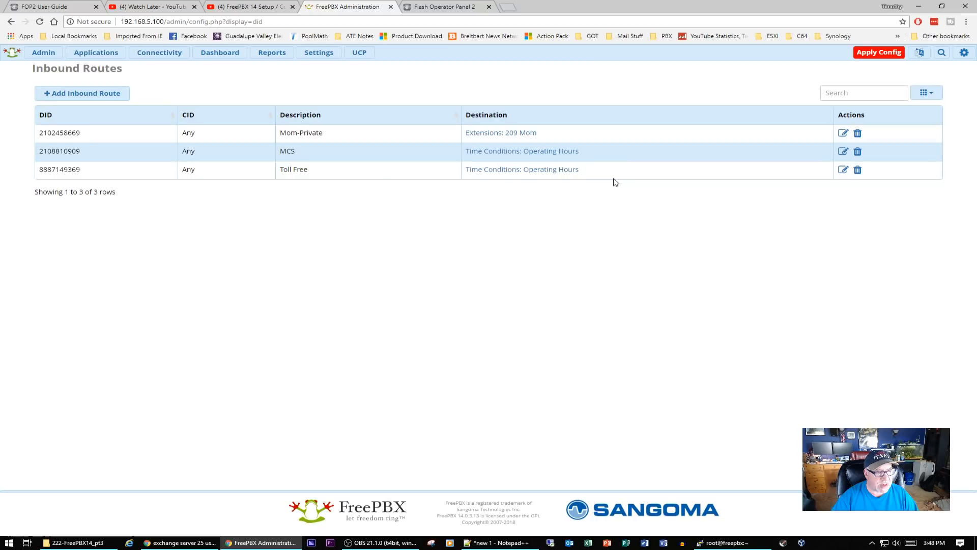
click(883, 54)
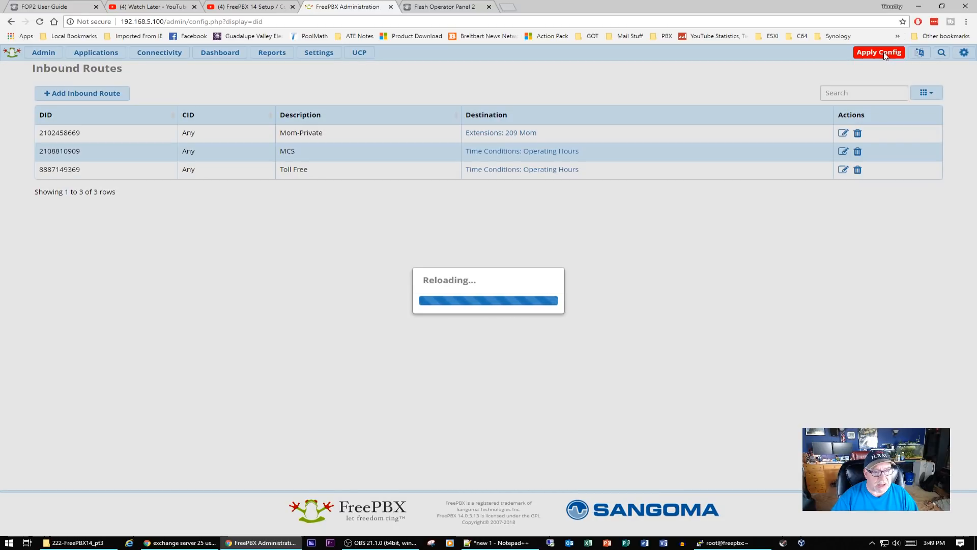